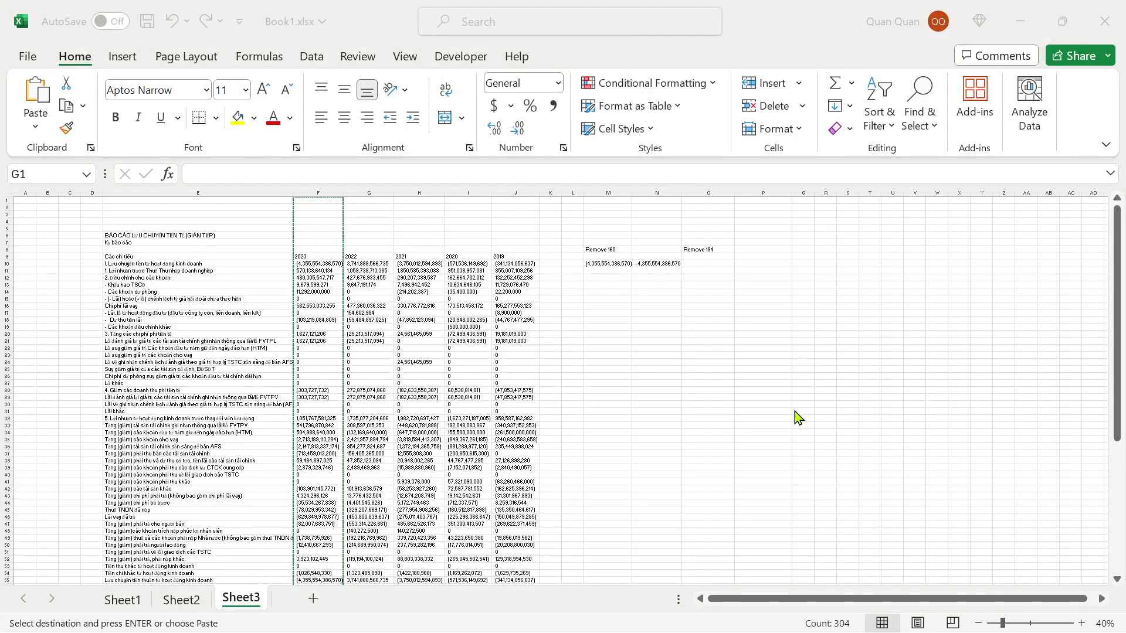
Step: Clear the earlier selection and fill the whole 2023 column F on Sheet3 with yellow
scroll(314, 317, up, 3)
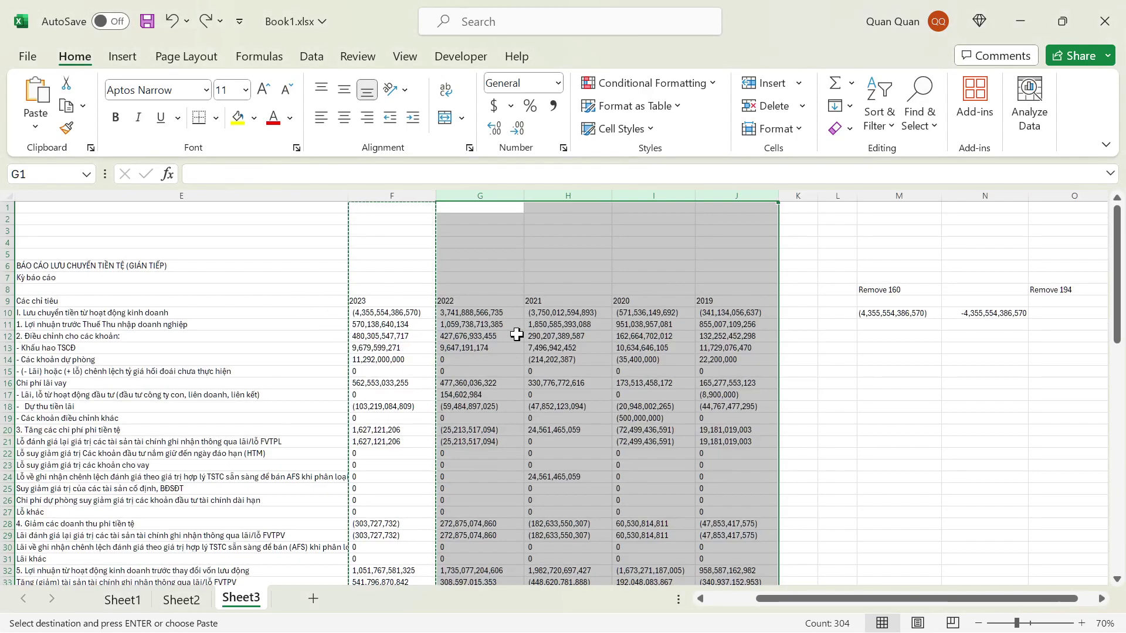
click(450, 281)
click(375, 195)
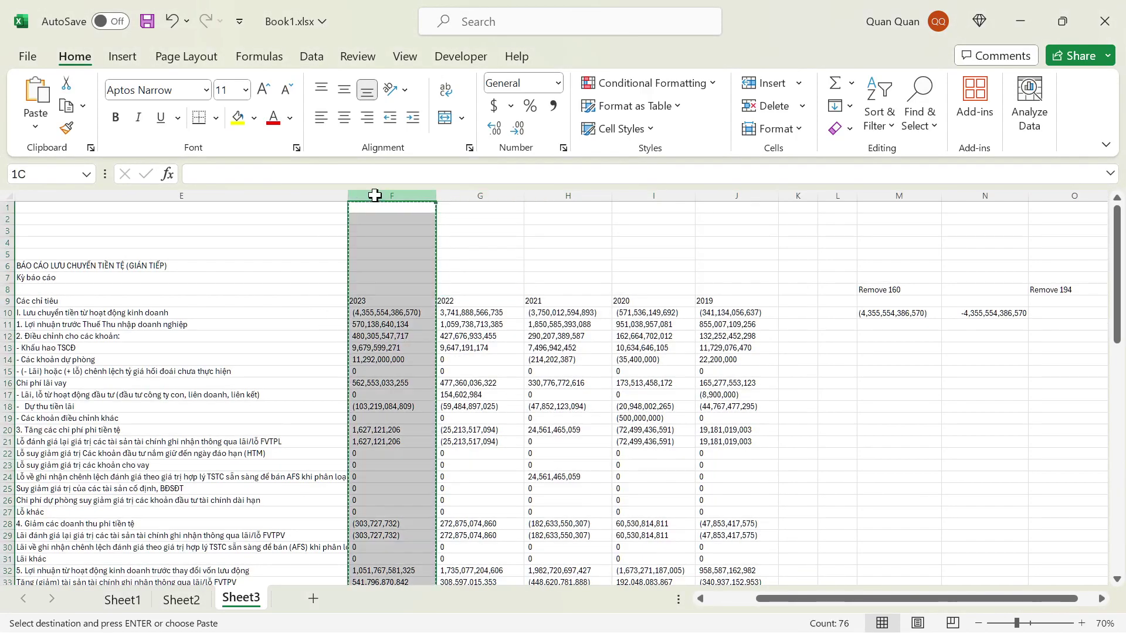
click(237, 118)
drag(780, 599, 752, 602)
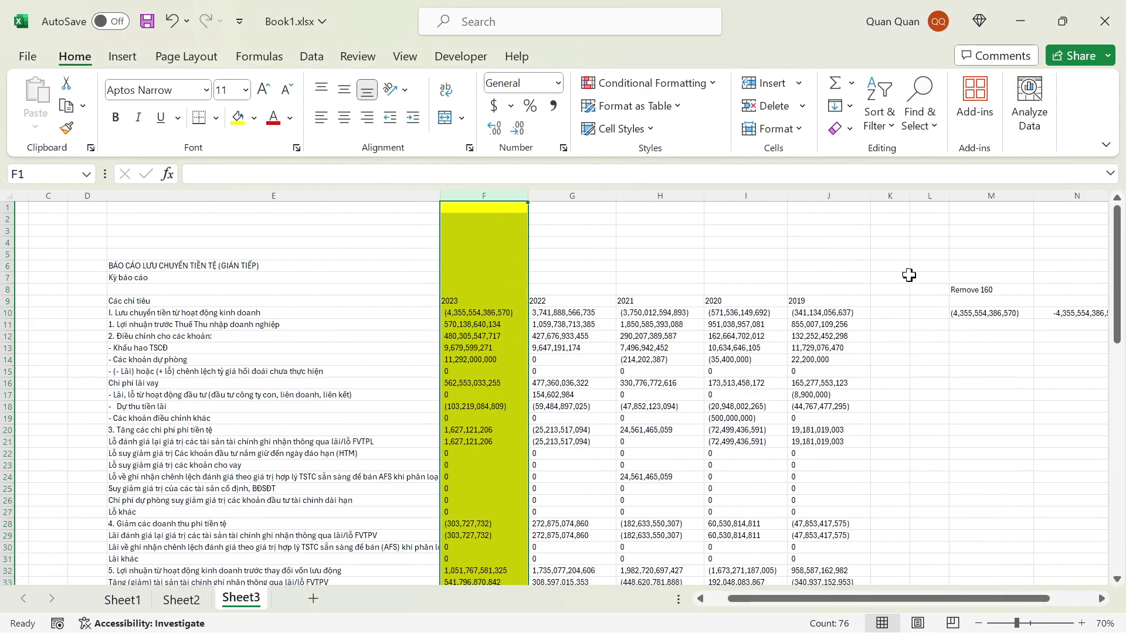
Step: Widen column K and enter =TRIM(F10) in K10
drag(910, 195, 985, 195)
click(954, 313)
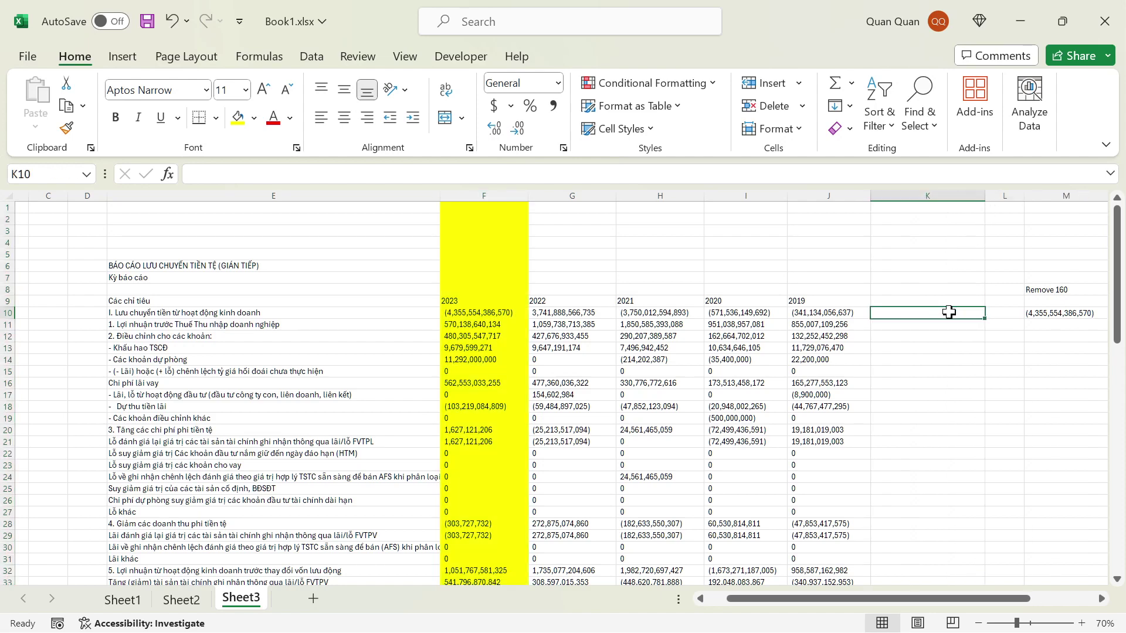
text(=trim)
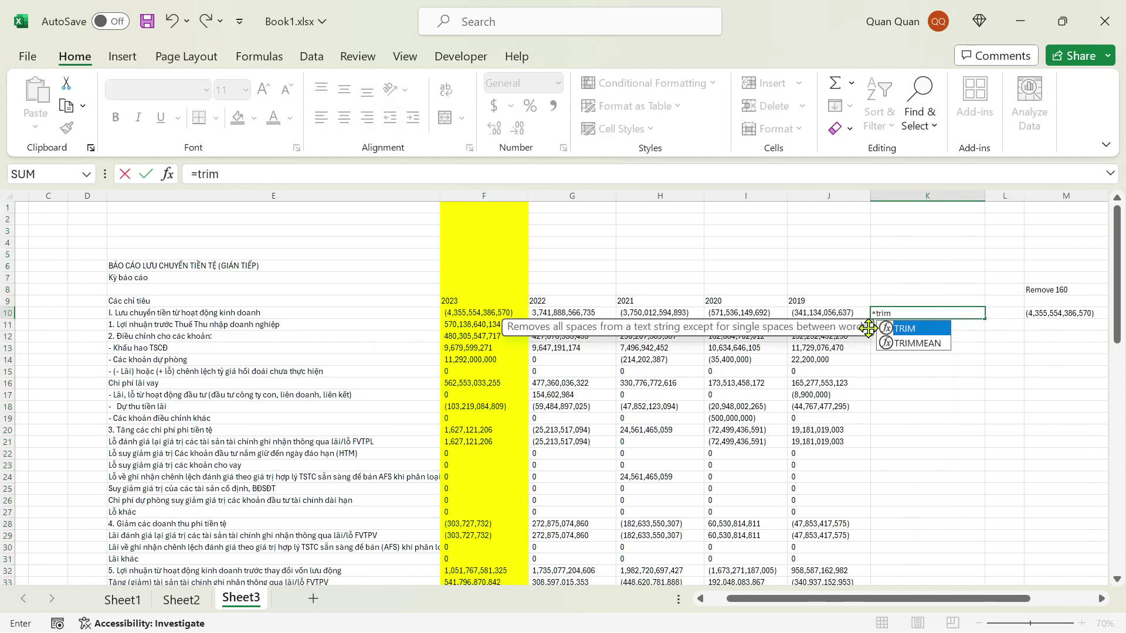
key(Tab)
click(479, 312)
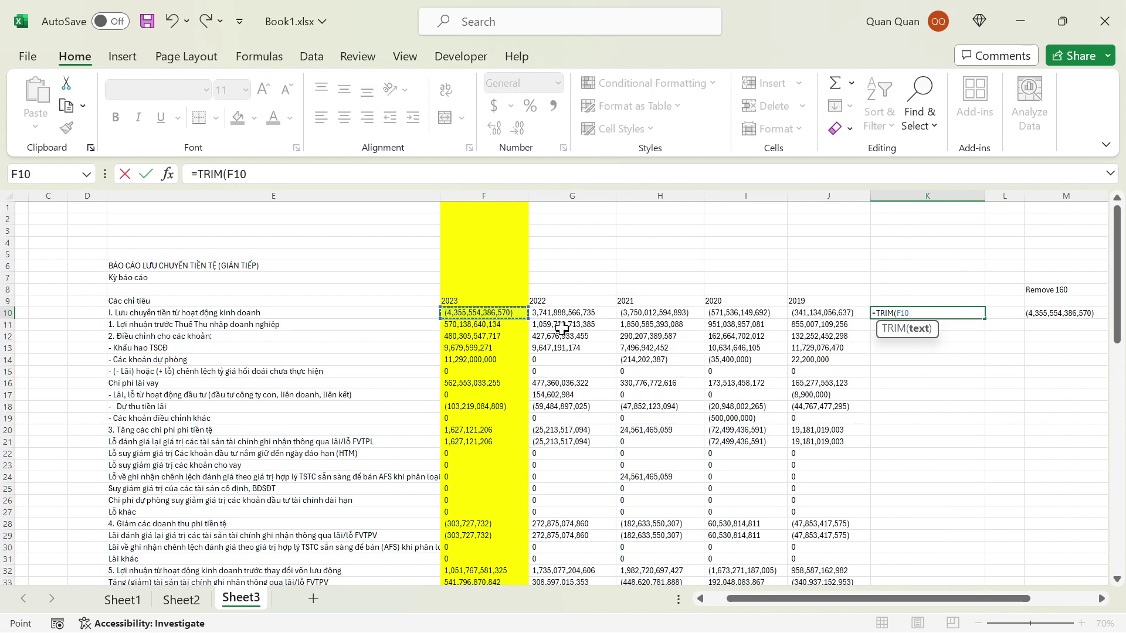
key(Return)
Step: Inspect the contents of K10 and F10 without changing them
double_click(950, 311)
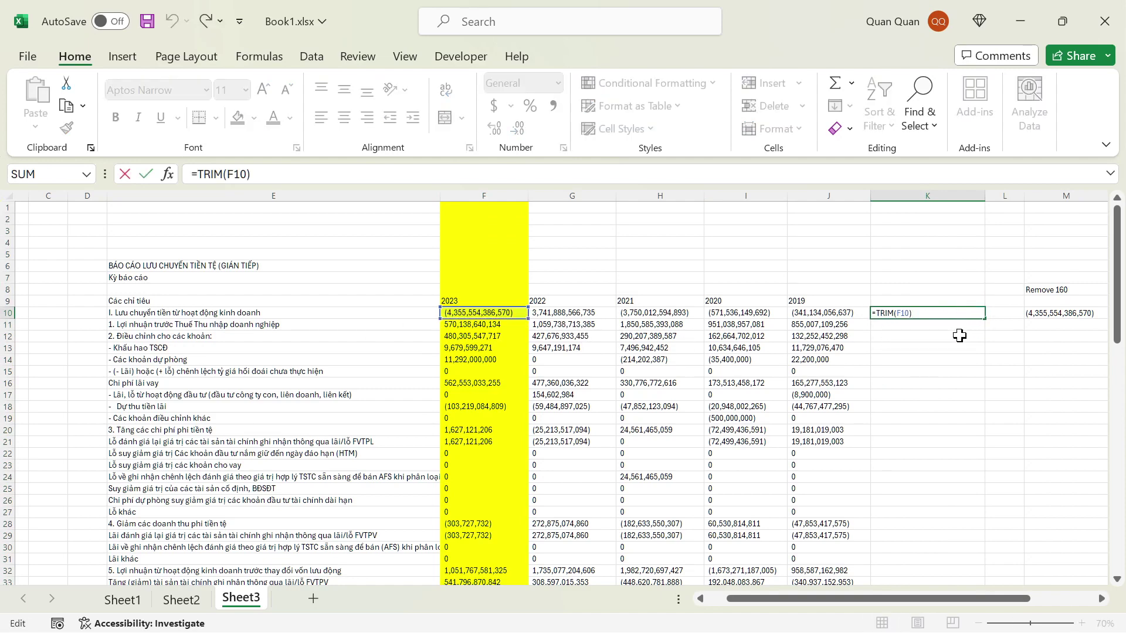
key(Escape)
click(498, 313)
double_click(520, 312)
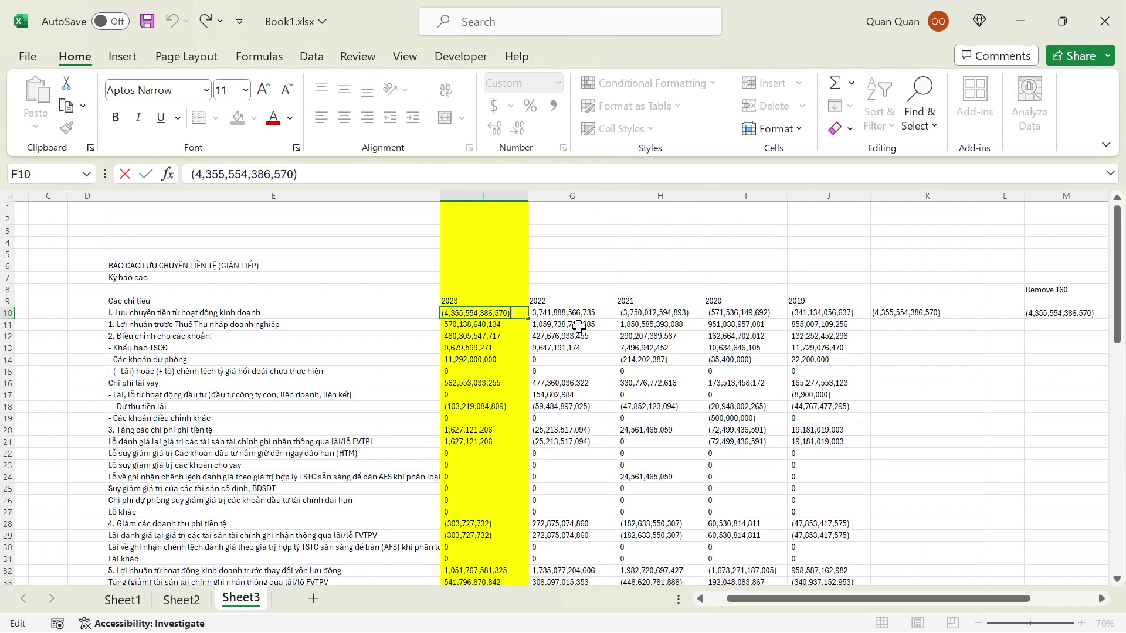
key(Escape)
Step: Widen column L and paste K10's TRIM result into L10 as a value
drag(997, 598, 1061, 598)
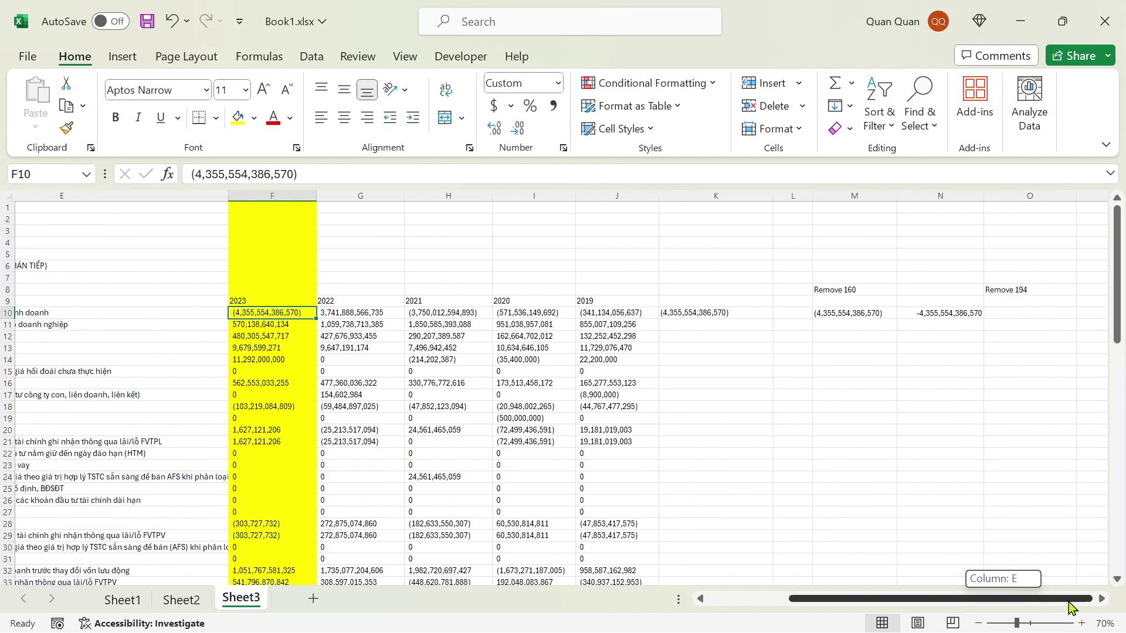
drag(804, 195, 914, 196)
click(727, 314)
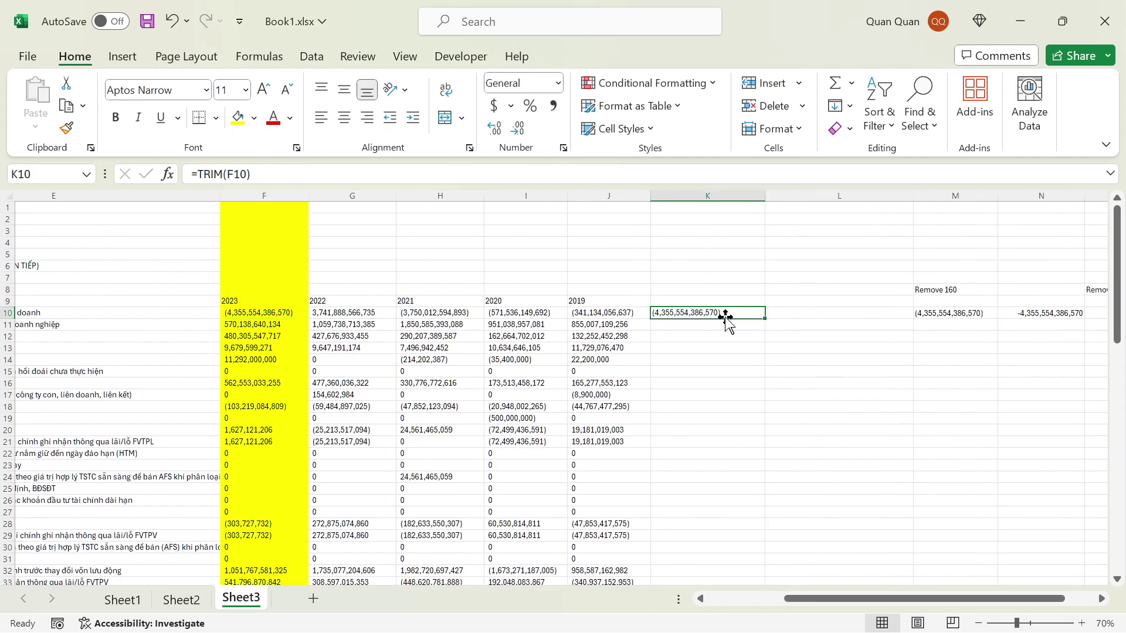
key(ctrl+c)
click(786, 315)
right_click(787, 314)
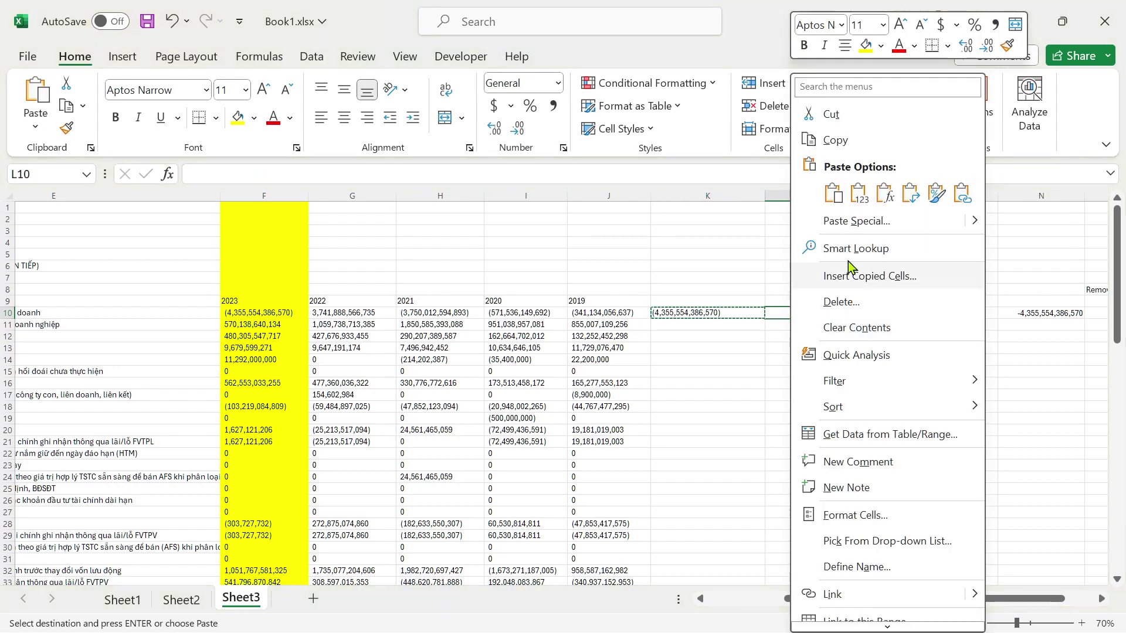
click(858, 193)
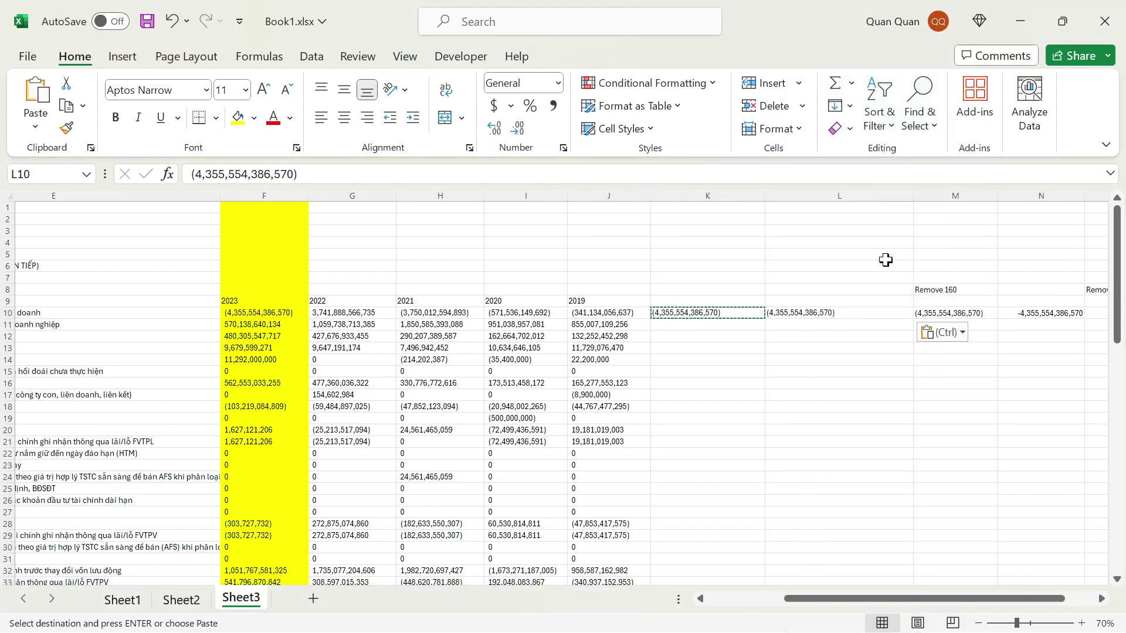
Step: Check the pasted value in L10, then clear both K10 and L10
key(Escape)
key(ctrl+Up)
click(870, 309)
double_click(890, 311)
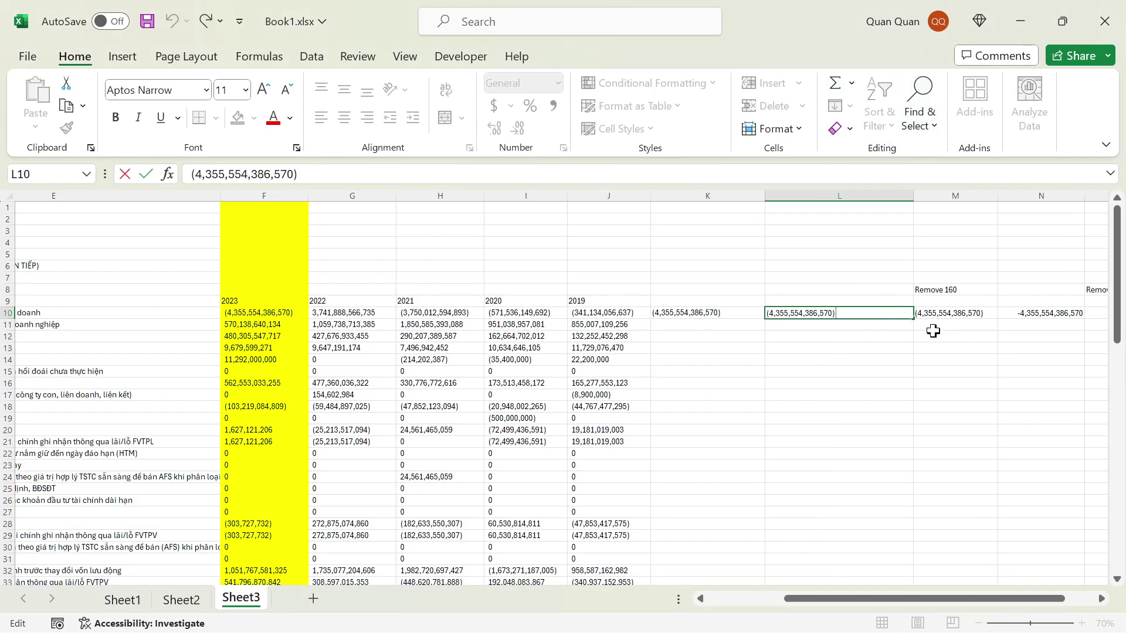
click(827, 388)
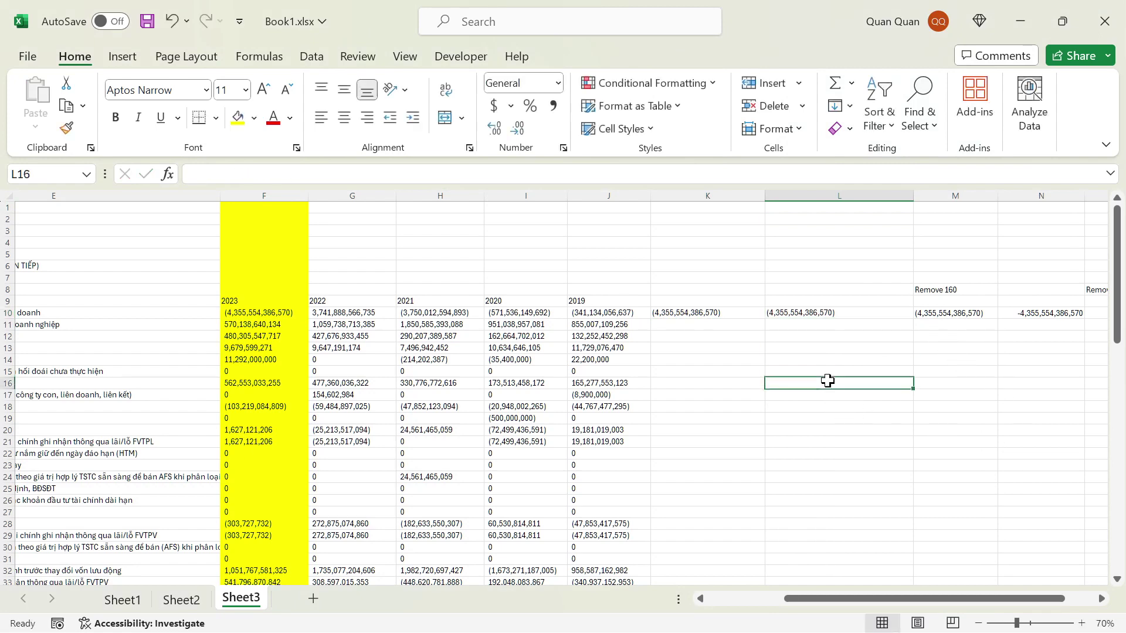
drag(716, 313, 786, 315)
key(Delete)
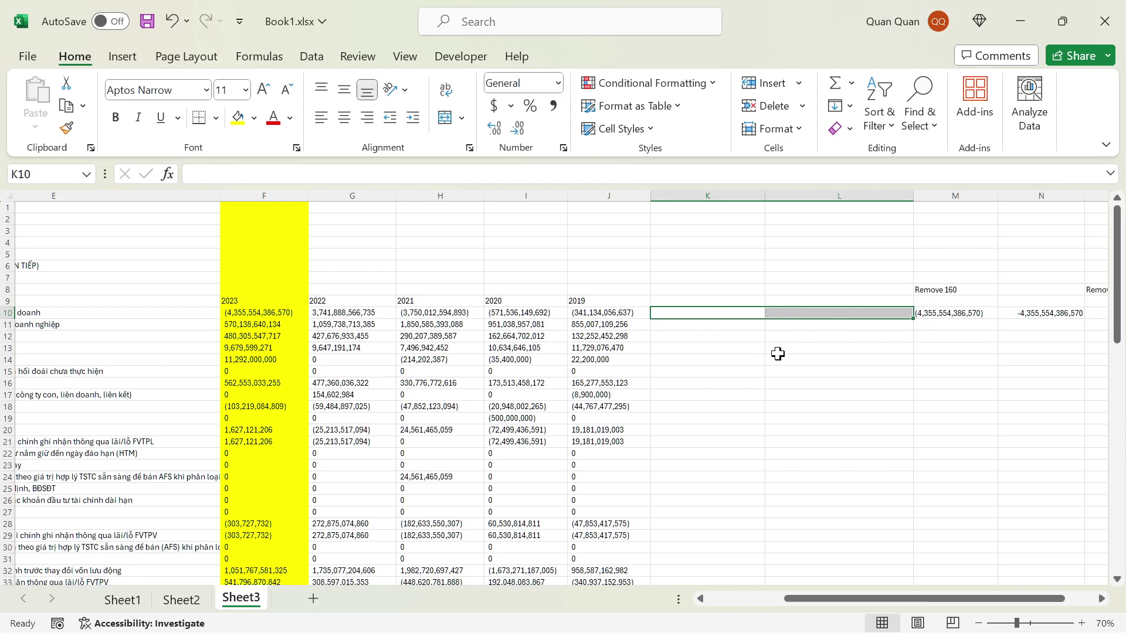
Step: Inspect F10's contents, then copy the entire 2023 column F
double_click(292, 317)
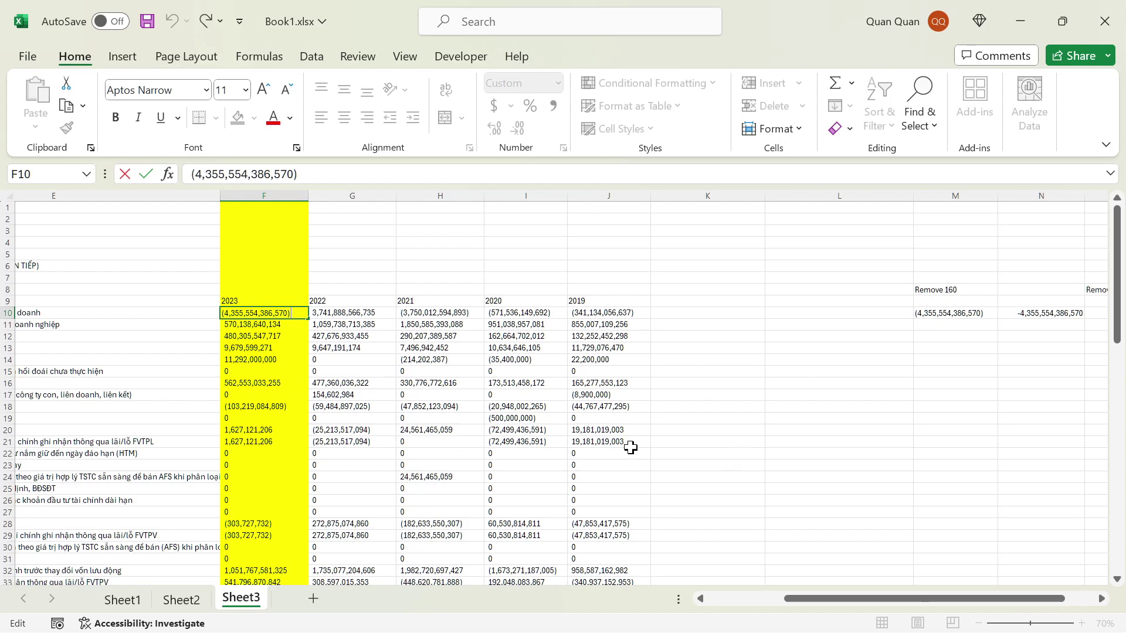
click(516, 383)
click(274, 195)
key(ctrl+c)
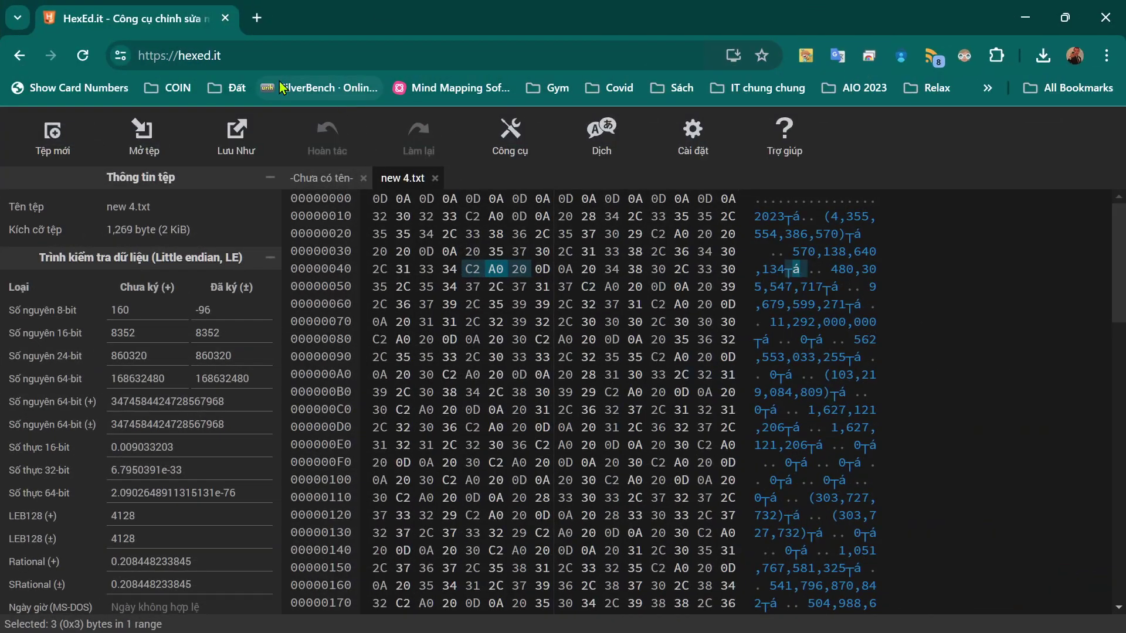
Step: Check the C2 A0 byte pairs after each value in new 4.txt, then focus the address bar
click(214, 53)
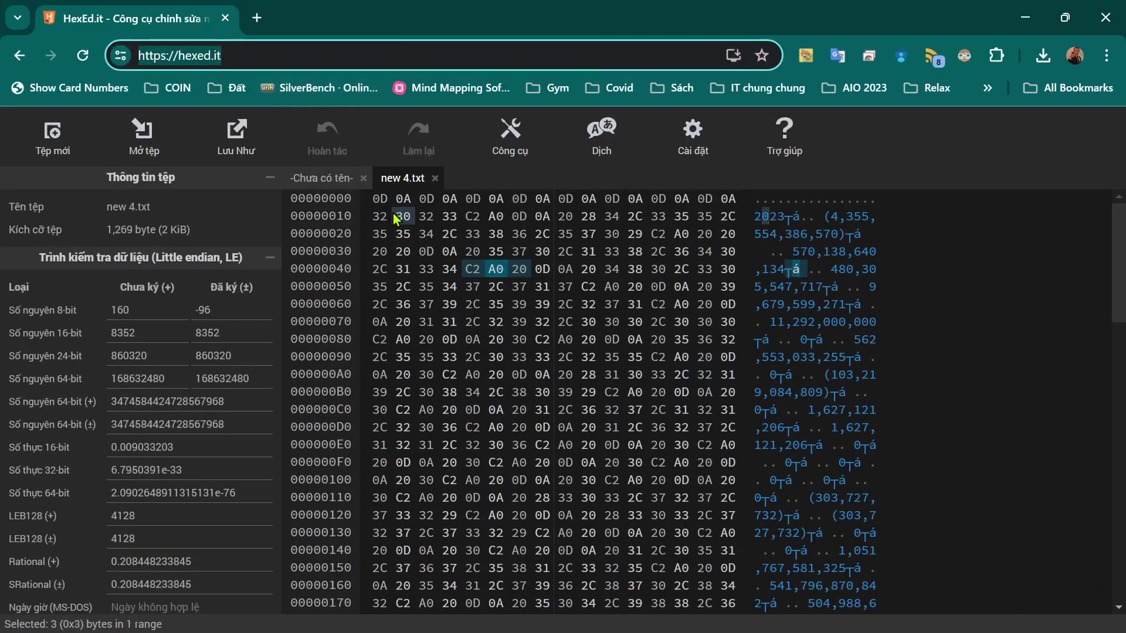
Step: Minimise the browser, reselect column F in Excel, and bring Notepad++ with new 4.txt forward
click(1025, 17)
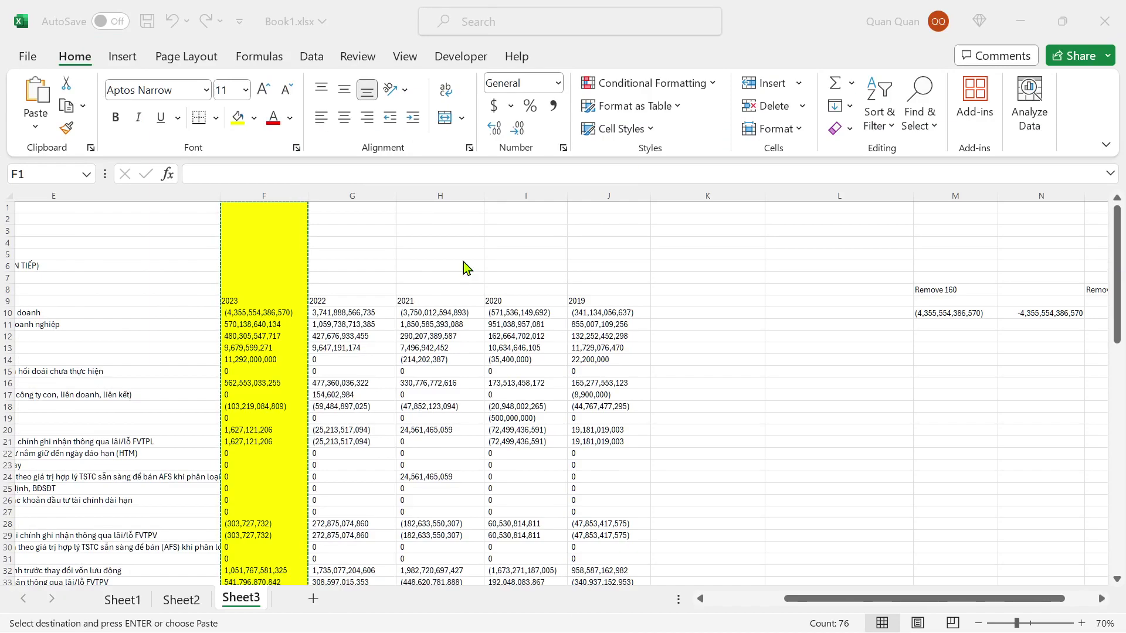
click(268, 196)
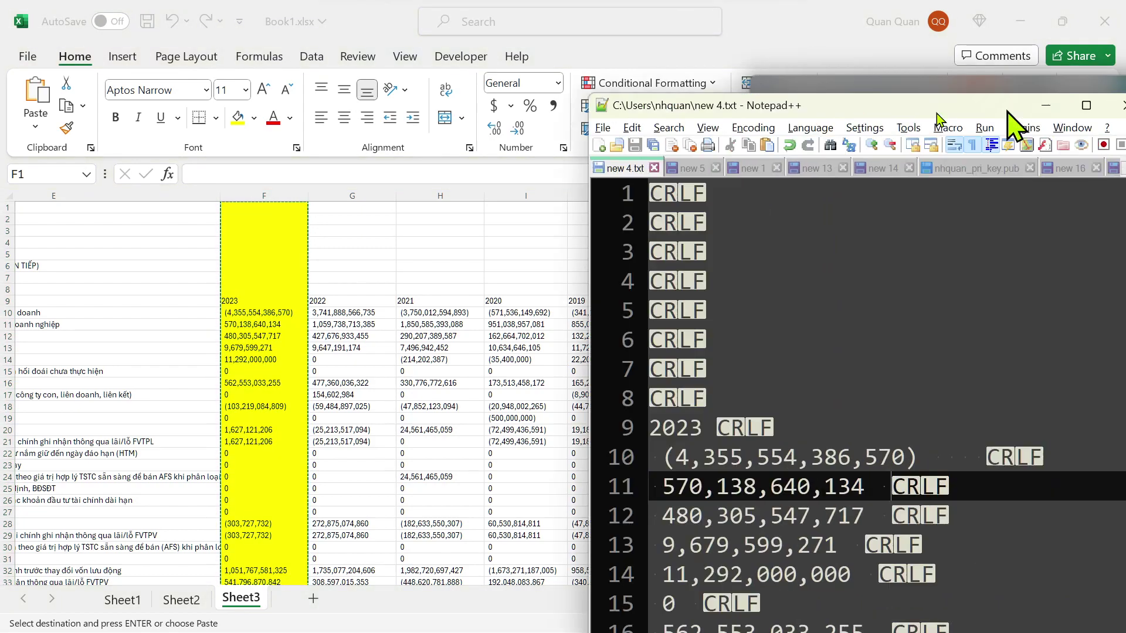
drag(762, 67, 617, 116)
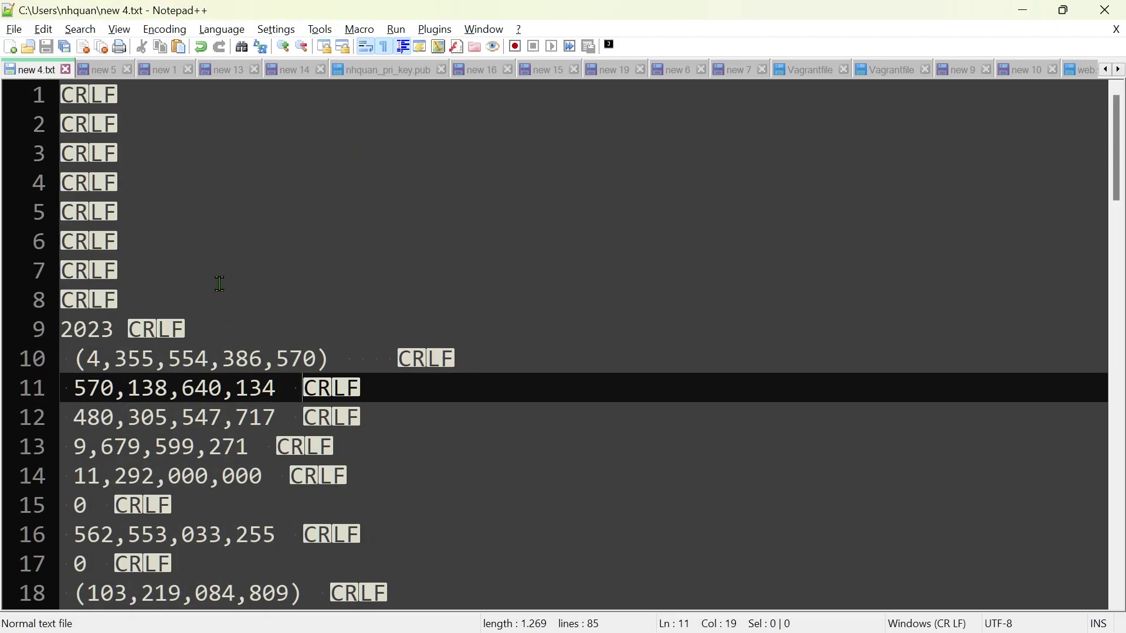
Step: Delete the leading empty lines in new 4.txt and replace all its text with the copied column F
click(216, 284)
key(shift+Up)
key(shift+Up)
key(shift+Up)
key(shift+Up)
key(Delete)
key(Delete)
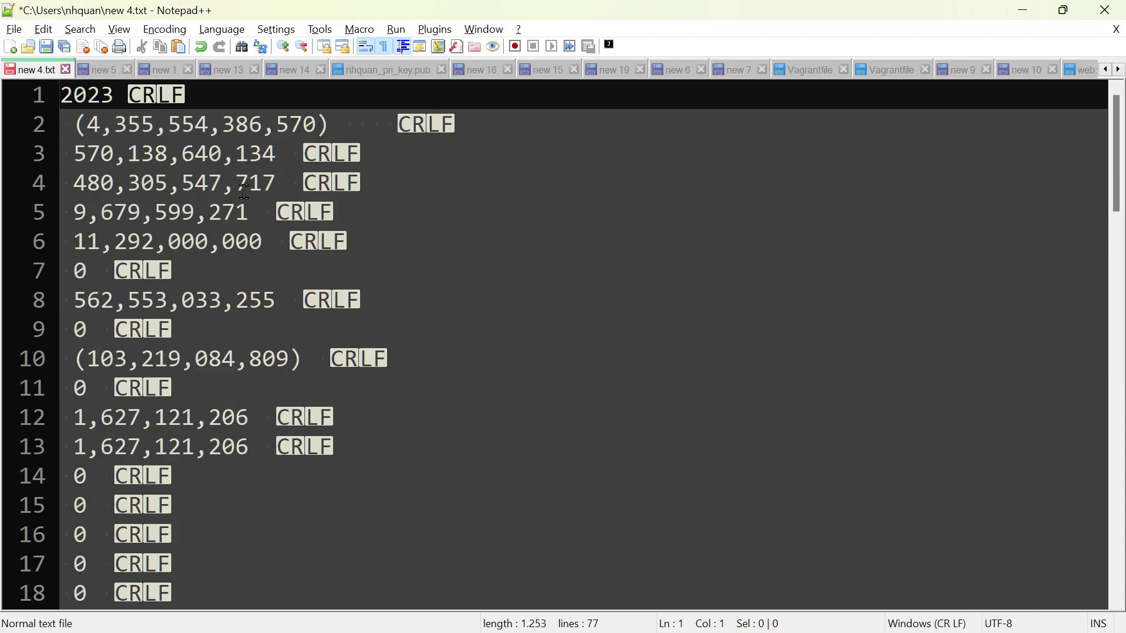
scroll(289, 238, down, 2)
scroll(314, 322, down, 1)
key(ctrl+a)
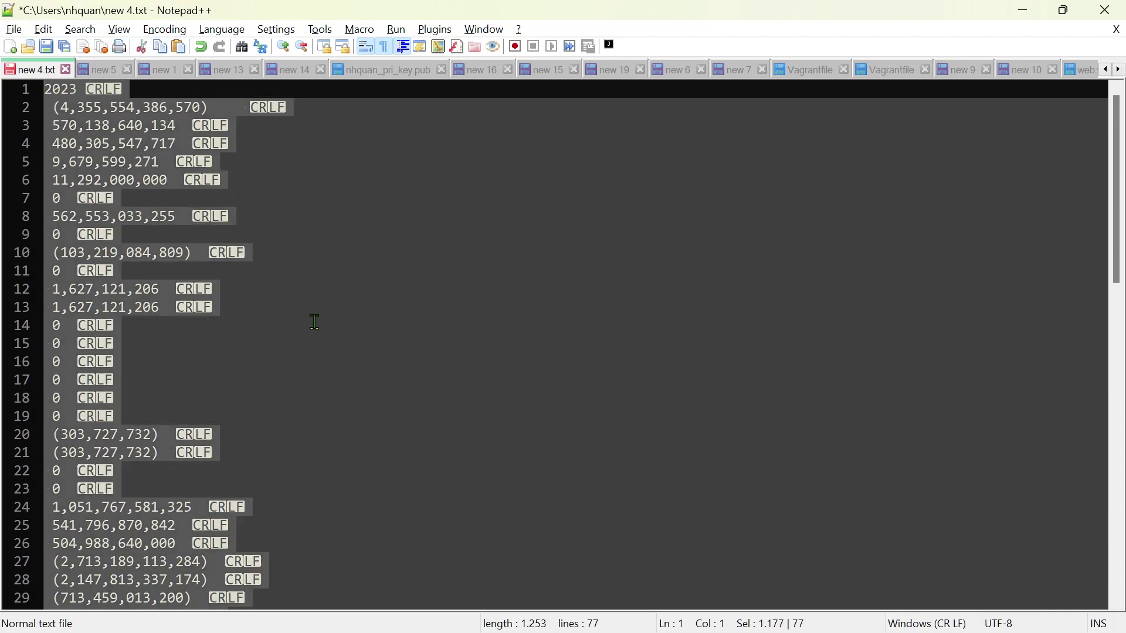
key(ctrl+v)
scroll(295, 338, up, 15)
scroll(295, 339, up, 4)
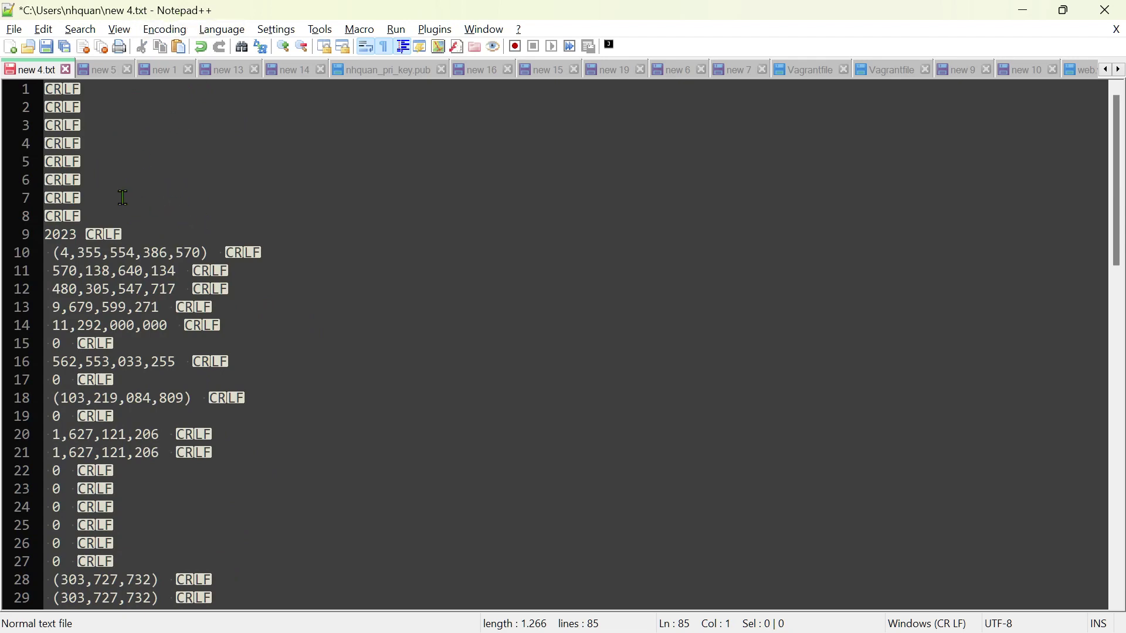
click(122, 30)
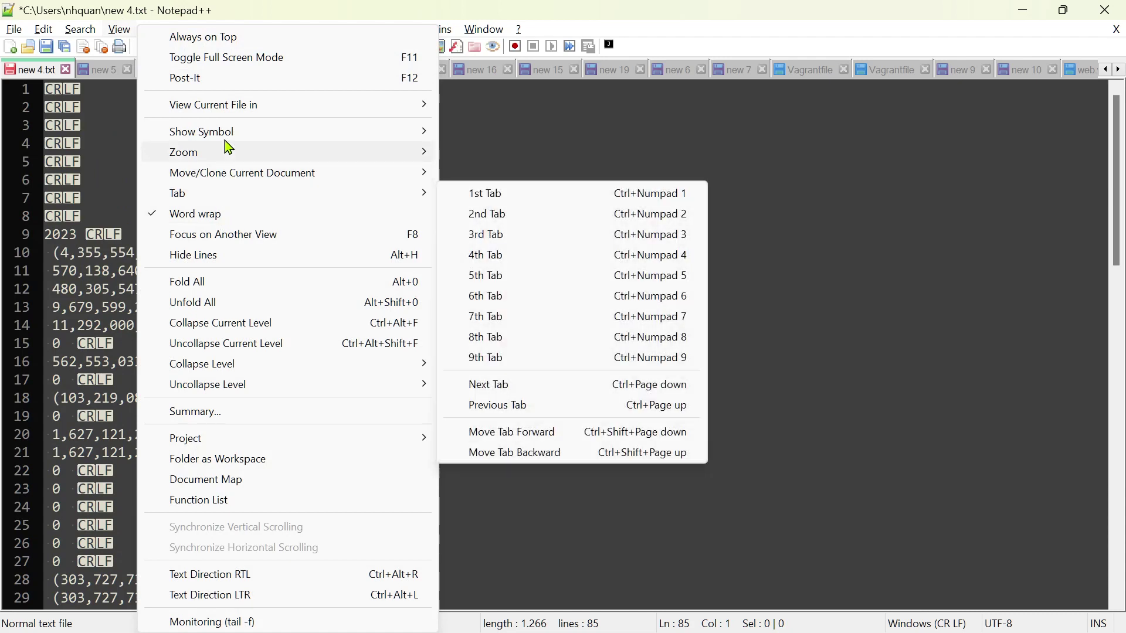
mouse_move(201, 131)
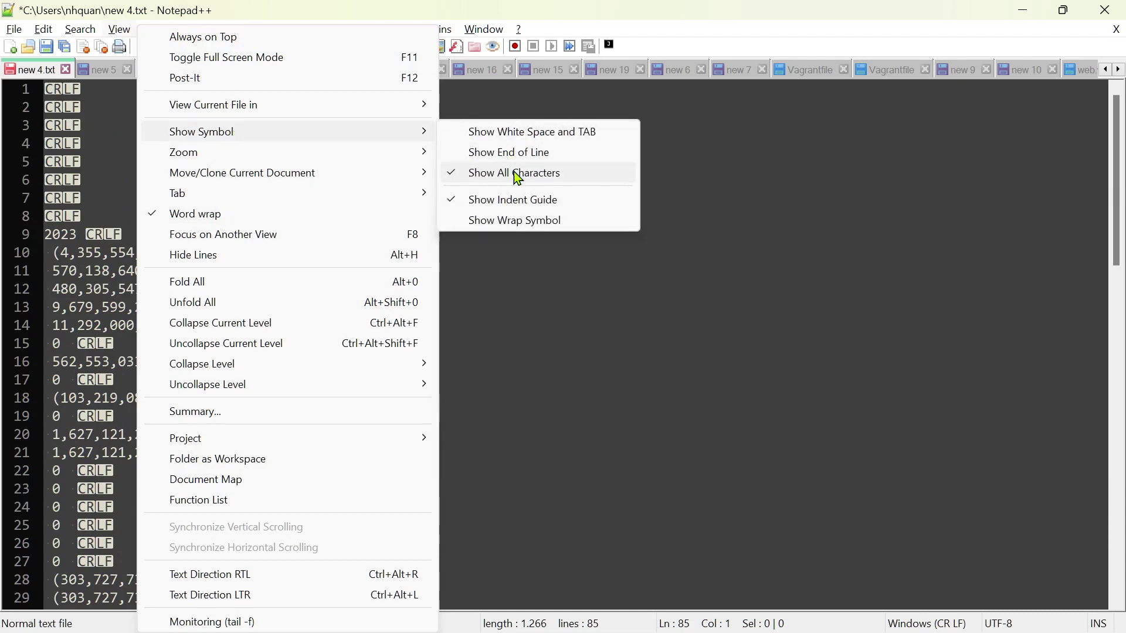
Step: Keep all hidden characters displayed and move up through the empty leading lines
click(361, 218)
click(111, 197)
click(62, 180)
click(94, 164)
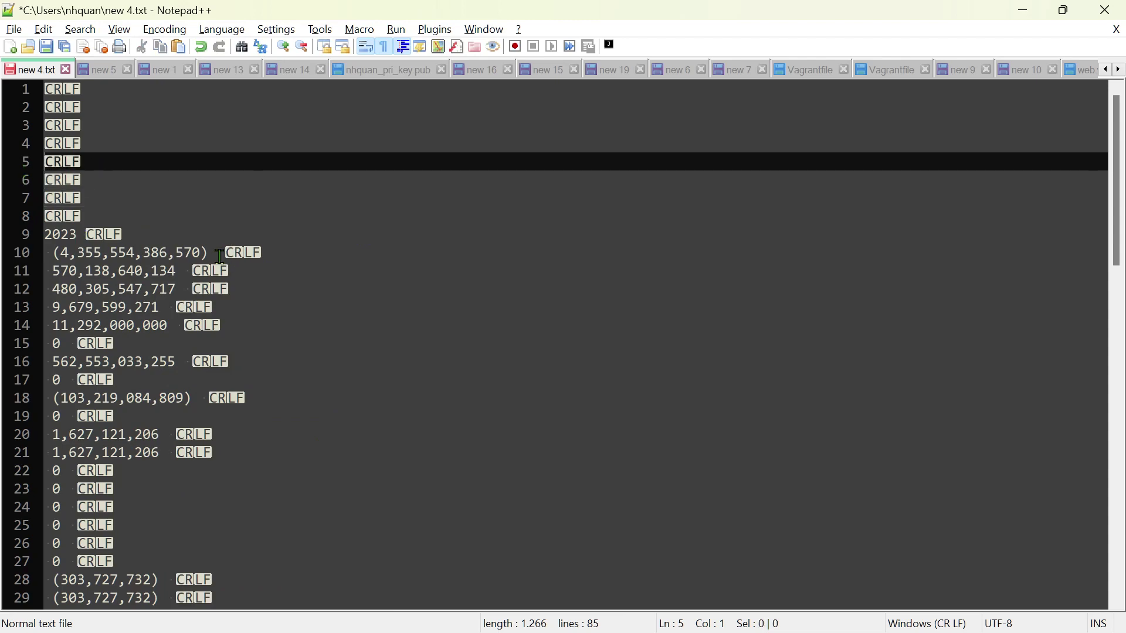
ctrl+scroll(220, 256, up, 3)
ctrl+scroll(217, 258, up, 2)
Step: Add extra spaces after the value at the end of line 10
drag(78, 362, 63, 361)
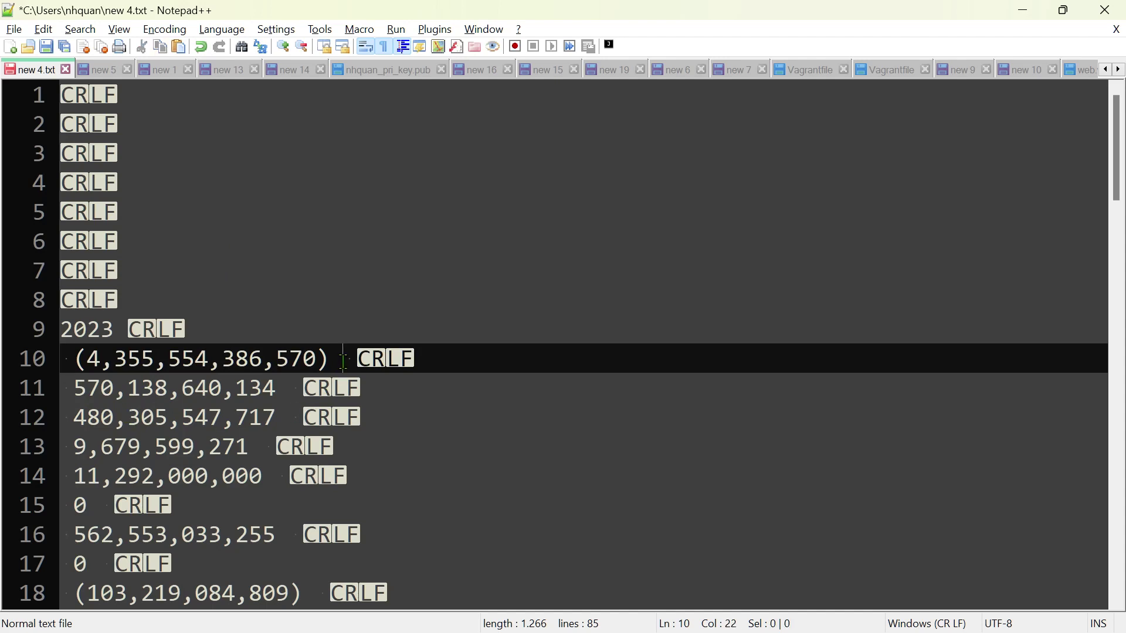
drag(344, 361, 360, 362)
click(387, 397)
key(Up)
drag(350, 353, 332, 359)
click(367, 398)
click(344, 359)
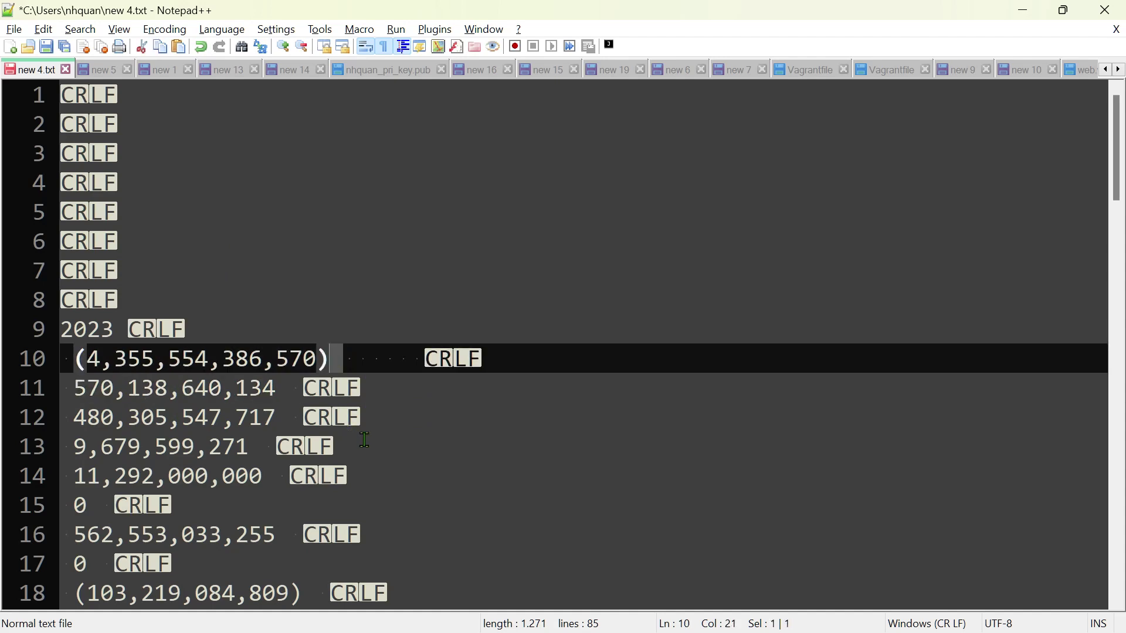
click(380, 428)
click(382, 288)
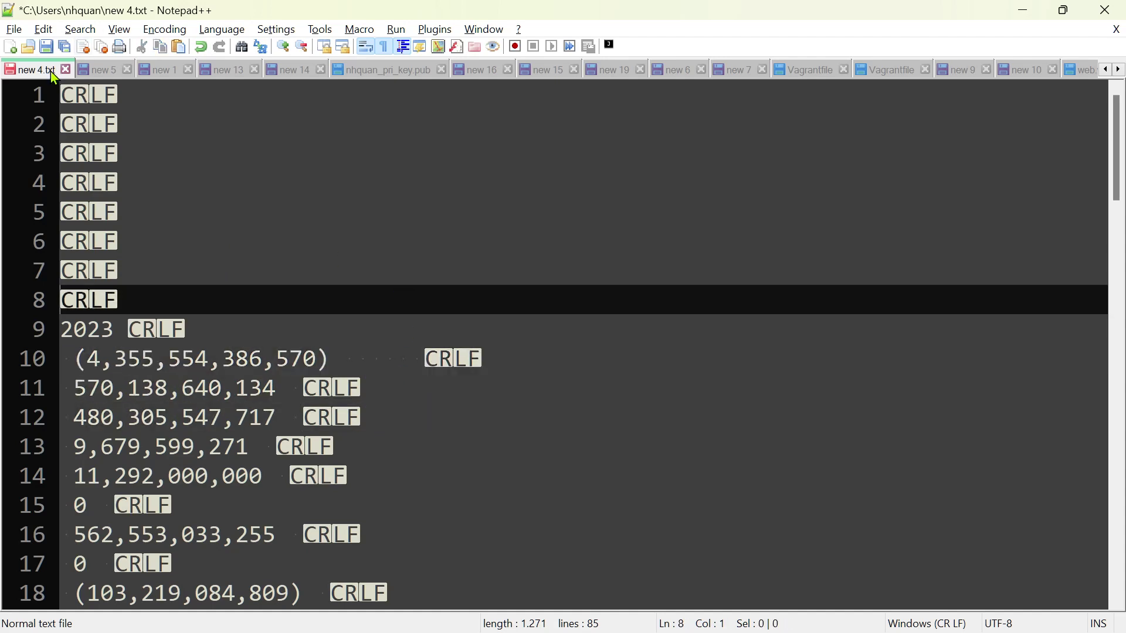
Step: Save new 4.txt and minimize Notepad++ to reveal Excel
key(ctrl+s)
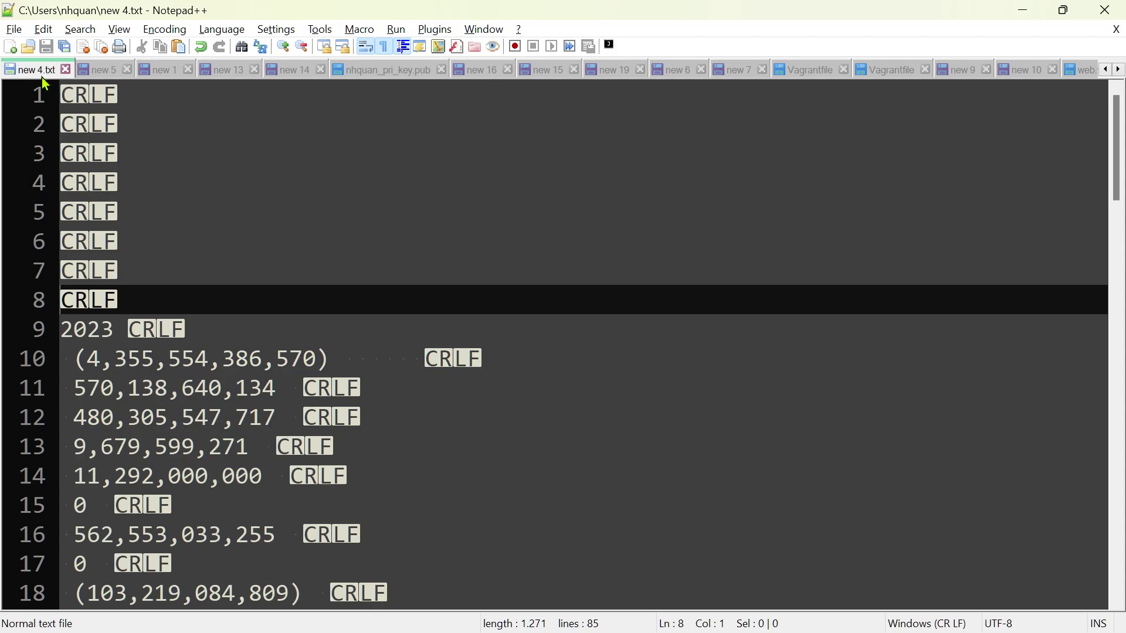
click(1064, 10)
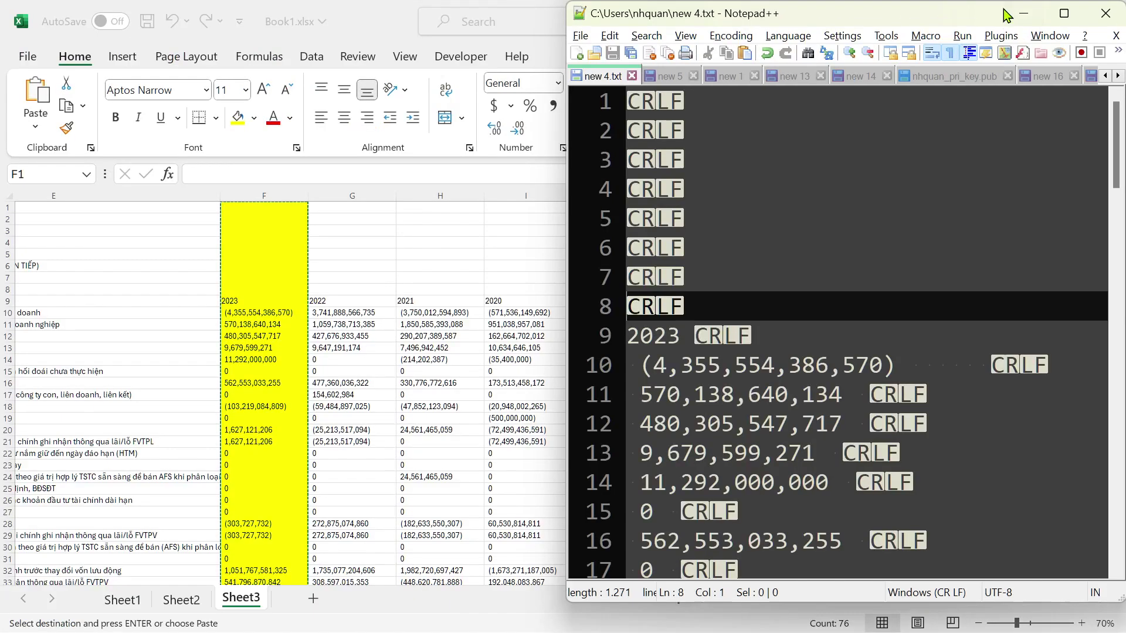
click(1032, 15)
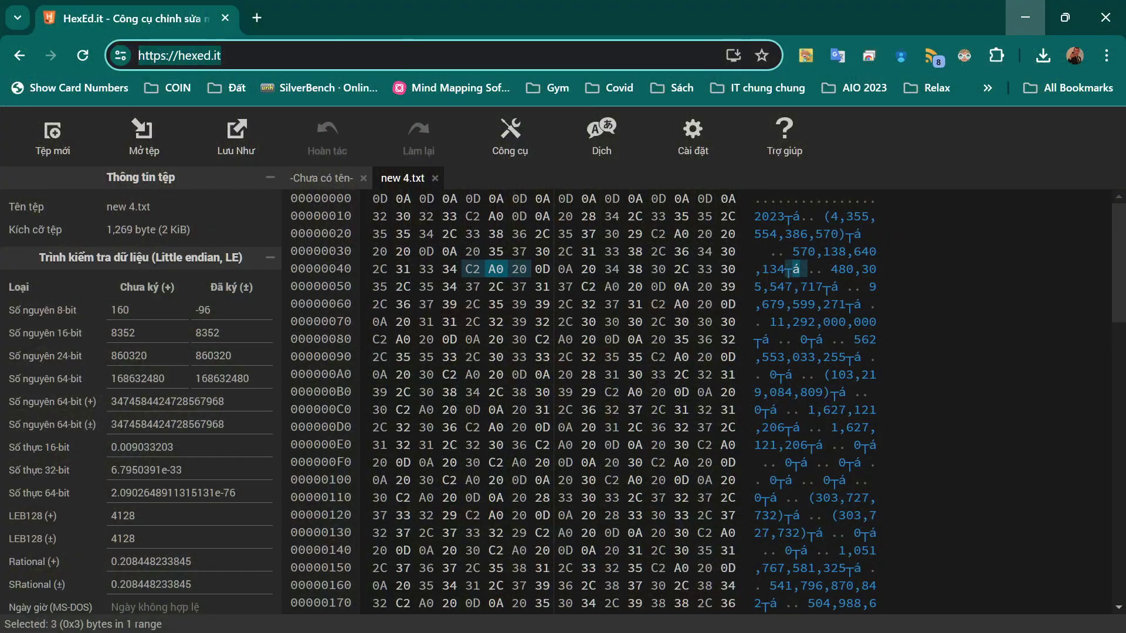
Step: Select the bytes of the first 2023 value and add the following space bytes at row 0x30
click(275, 52)
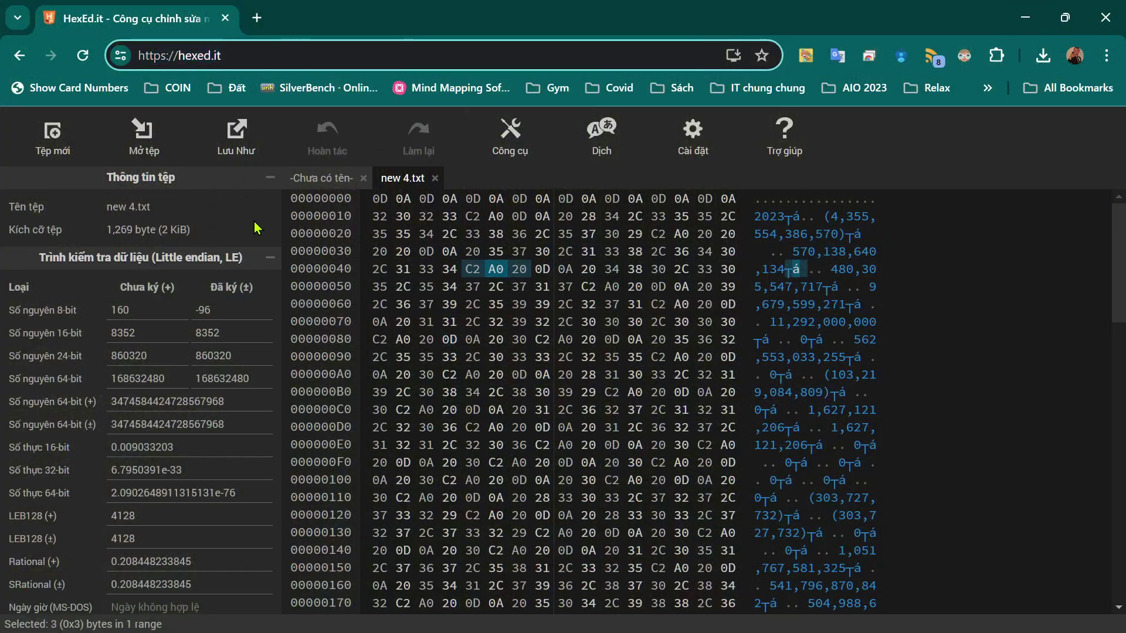
click(161, 214)
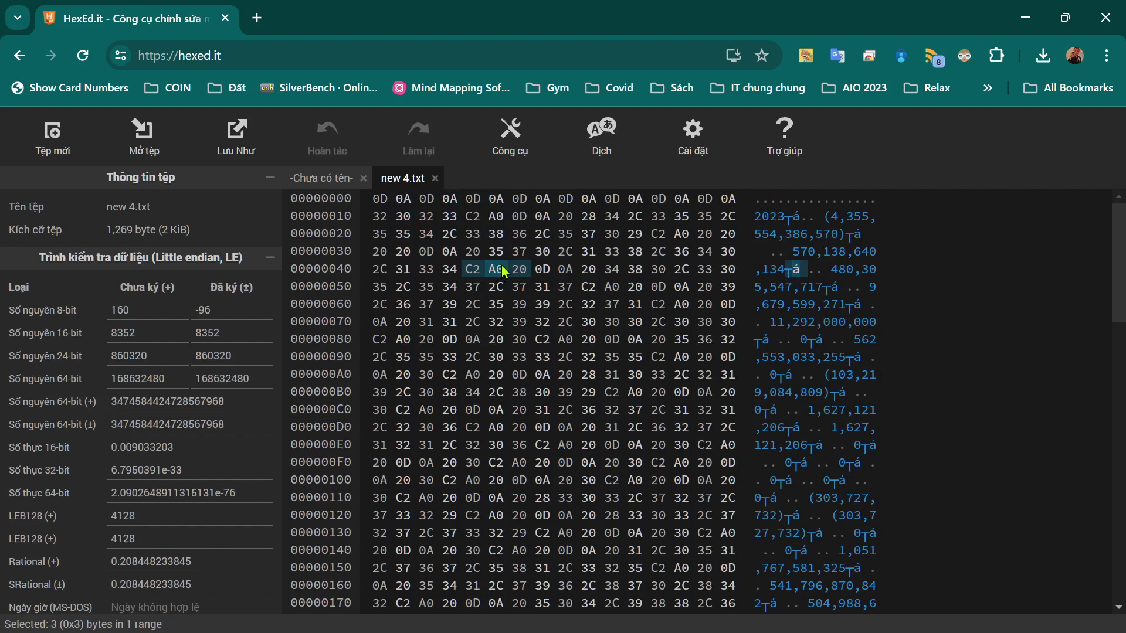
double_click(180, 51)
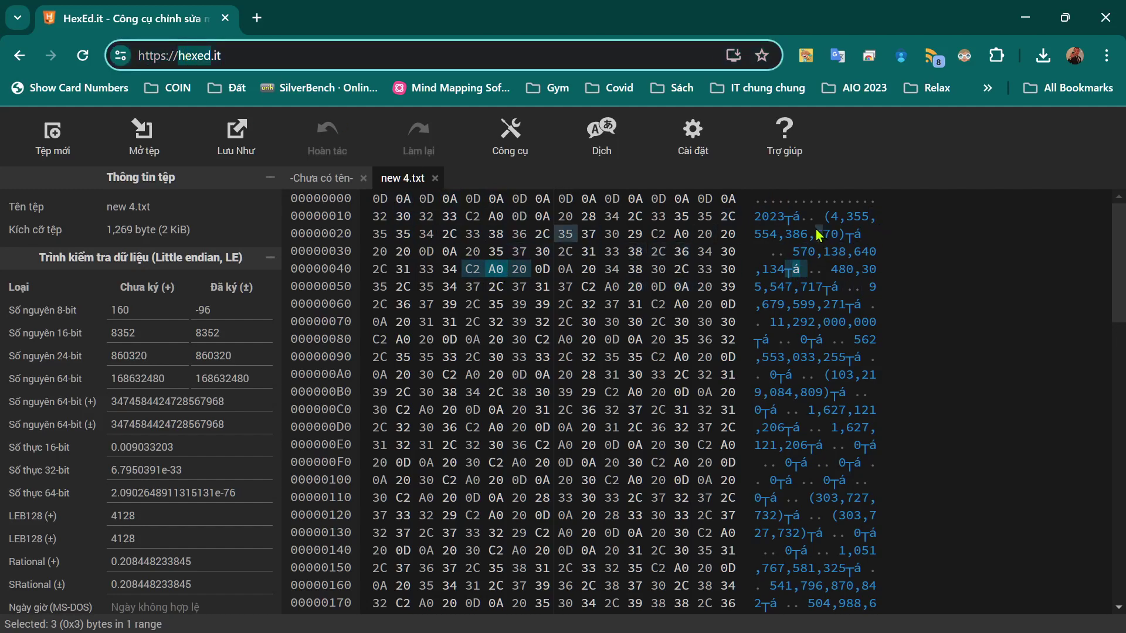
drag(836, 223, 873, 234)
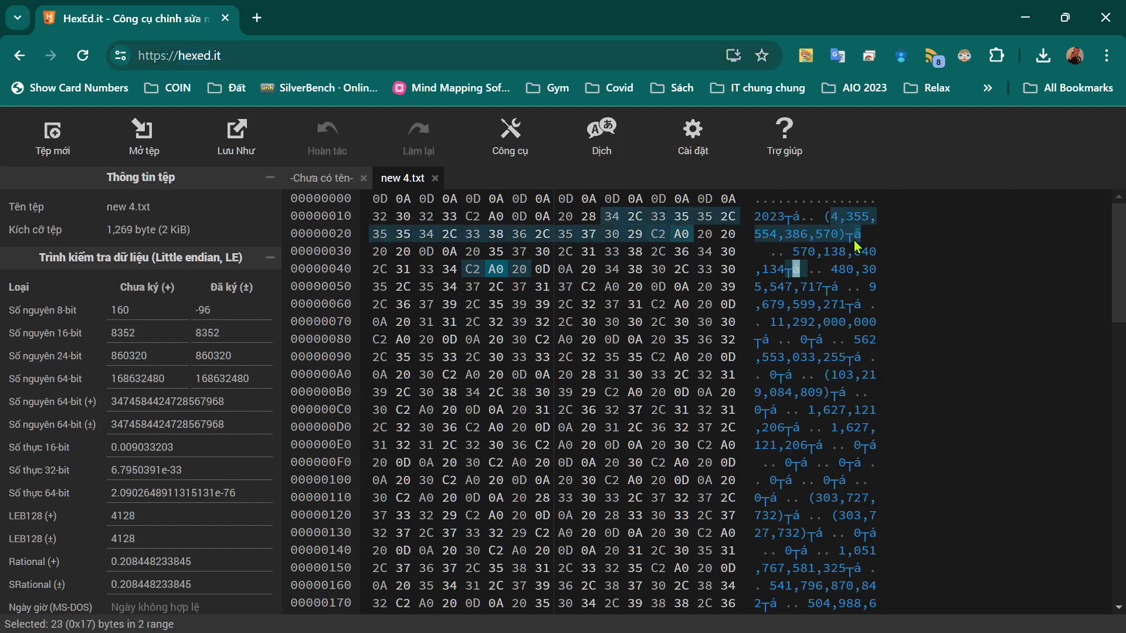
mouse_move(790, 260)
mouse_down()
mouse_move(771, 262)
mouse_move(862, 246)
mouse_move(861, 305)
mouse_up()
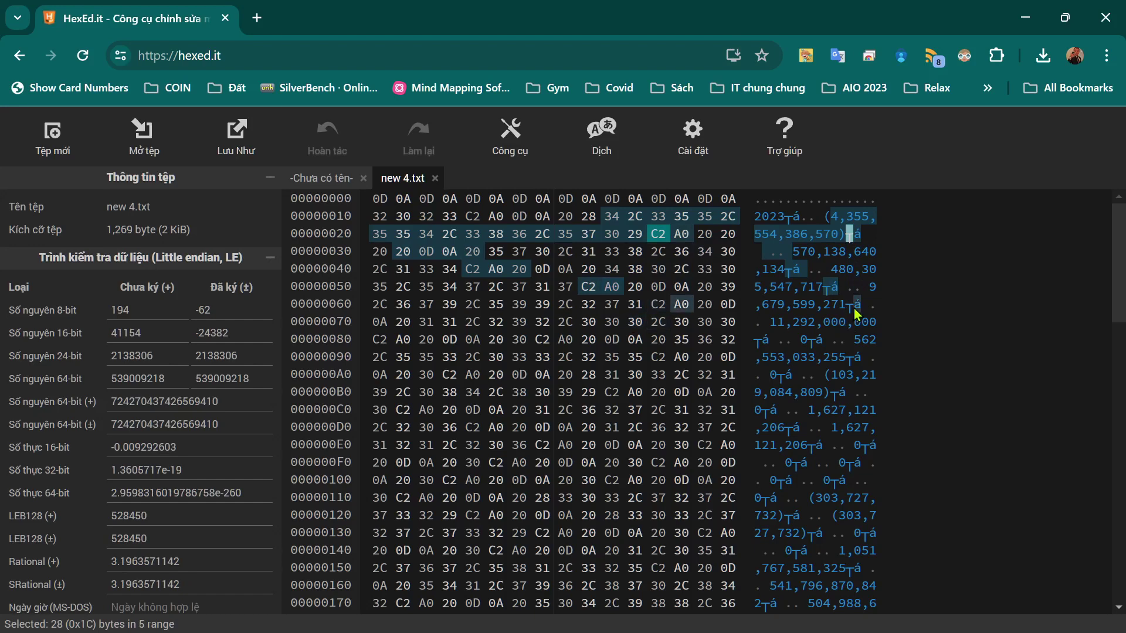
Step: Add the C2 A0 pairs at rows 0x50, 0x60, 0x80 and 0xA0 to the selection
drag(861, 304, 869, 315)
ctrl+click(813, 341)
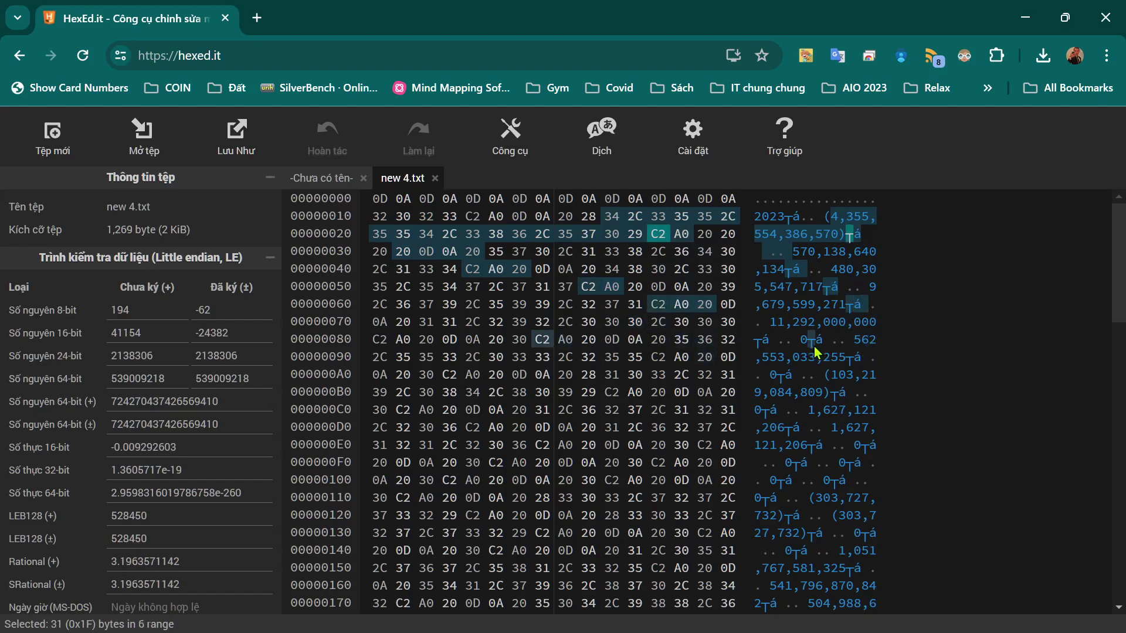
ctrl+click(761, 340)
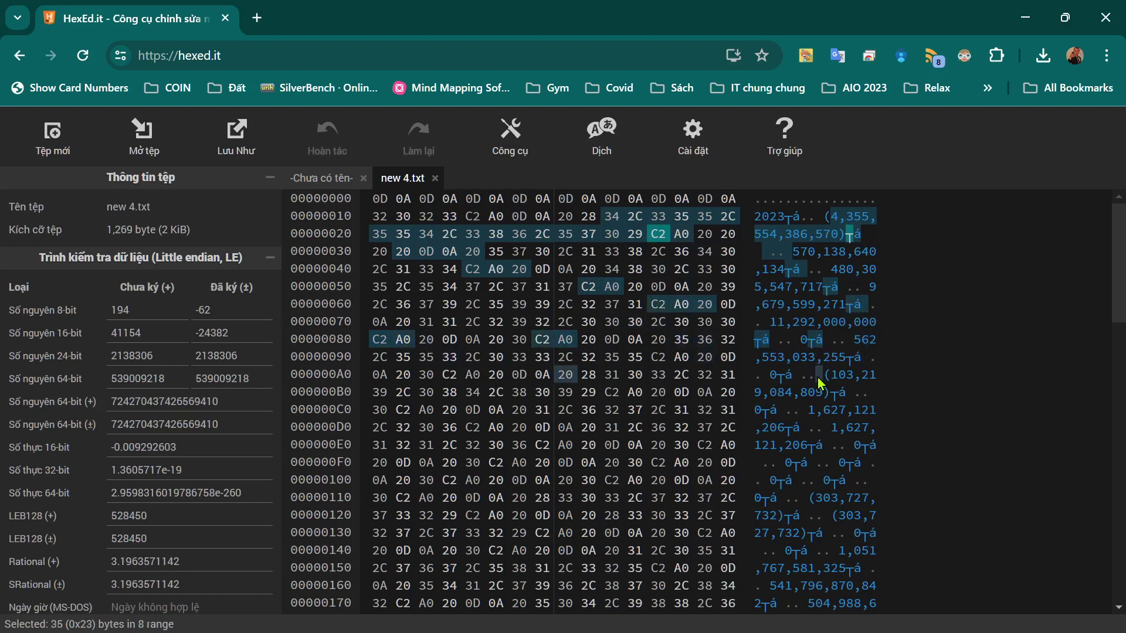
ctrl+click(785, 376)
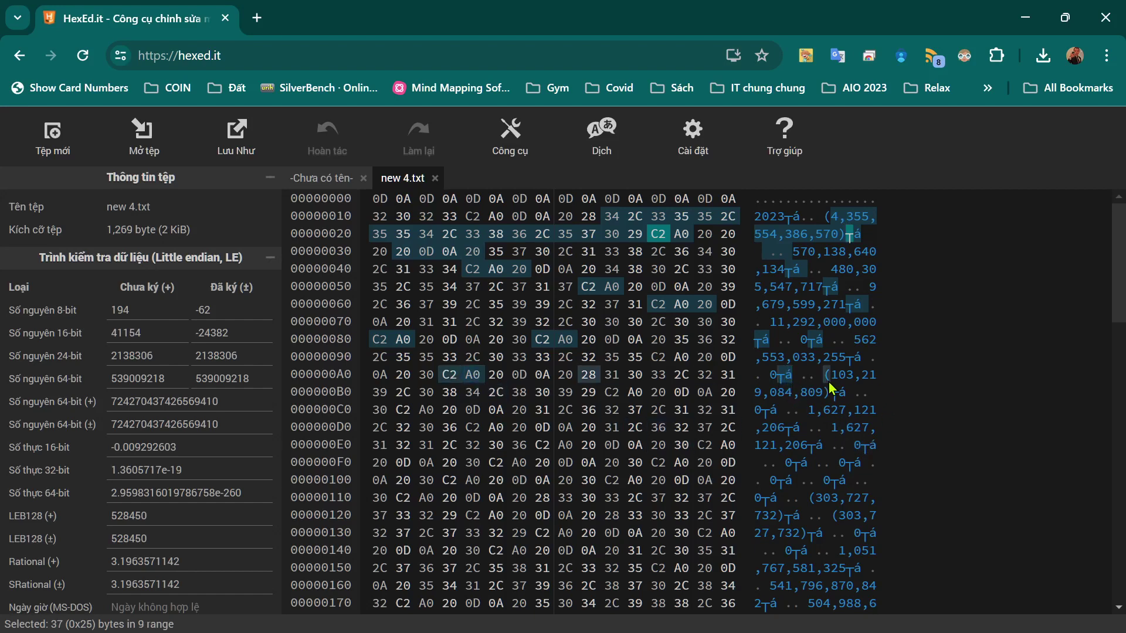
Step: Confirm in the Data Inspector that the C2 byte reads 194 and A0 reads 160
key(Left)
key(Left)
key(Left)
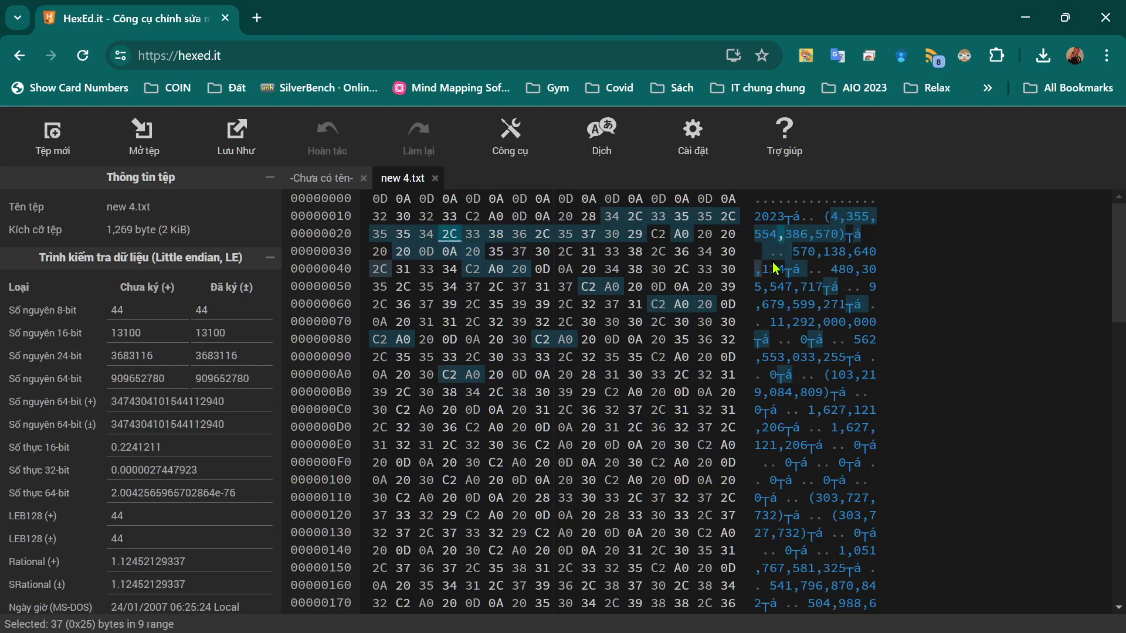
click(850, 237)
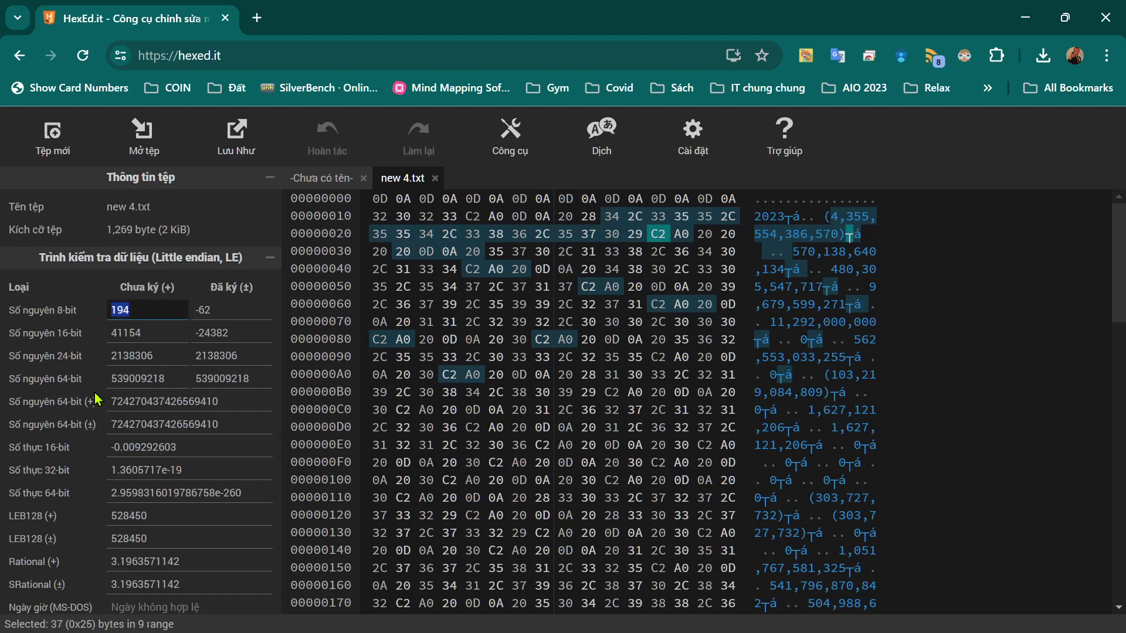
click(855, 237)
key(Right)
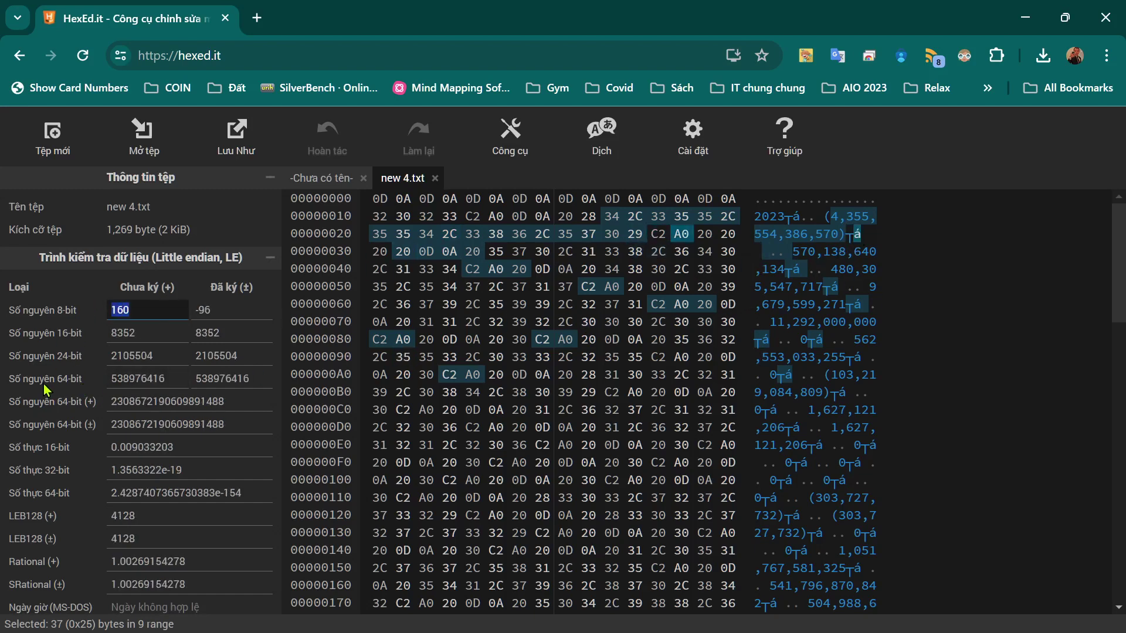
click(848, 242)
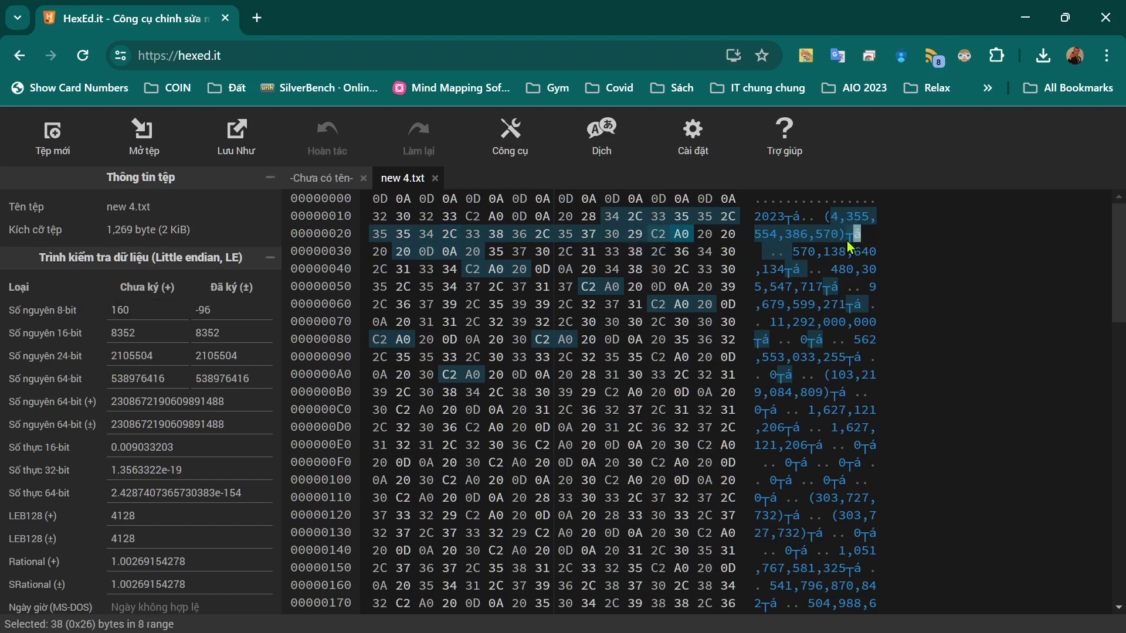
key(Left)
key(Right)
Step: Switch back to Excel and narrow column L so the Remove 160 and Remove 194 columns fit
click(1026, 17)
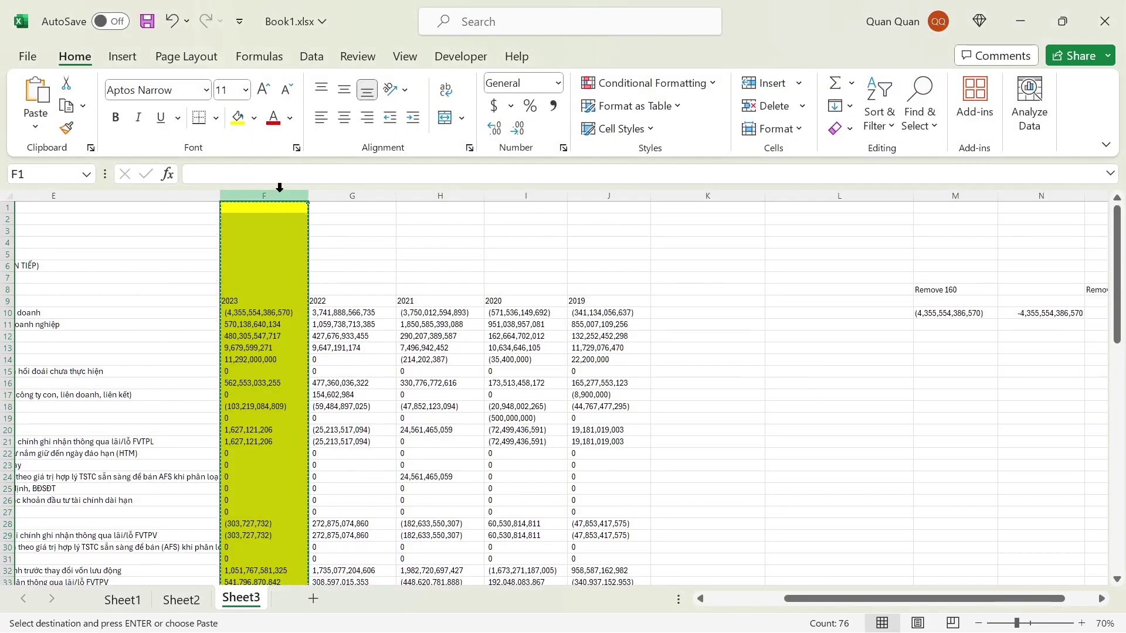
click(799, 395)
click(954, 311)
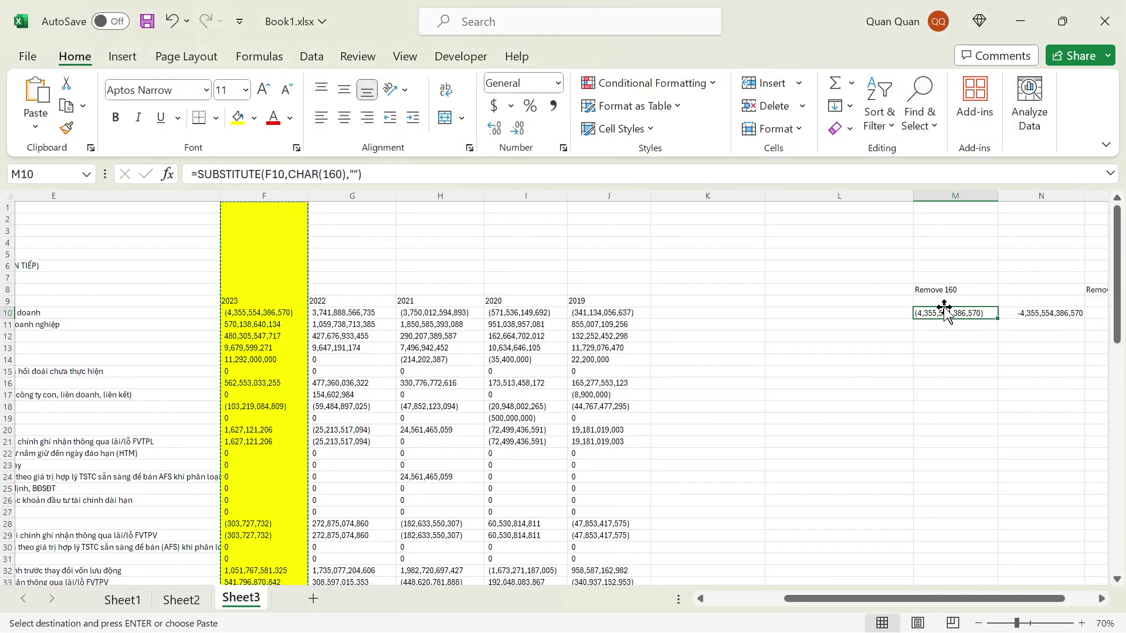
drag(913, 196, 720, 228)
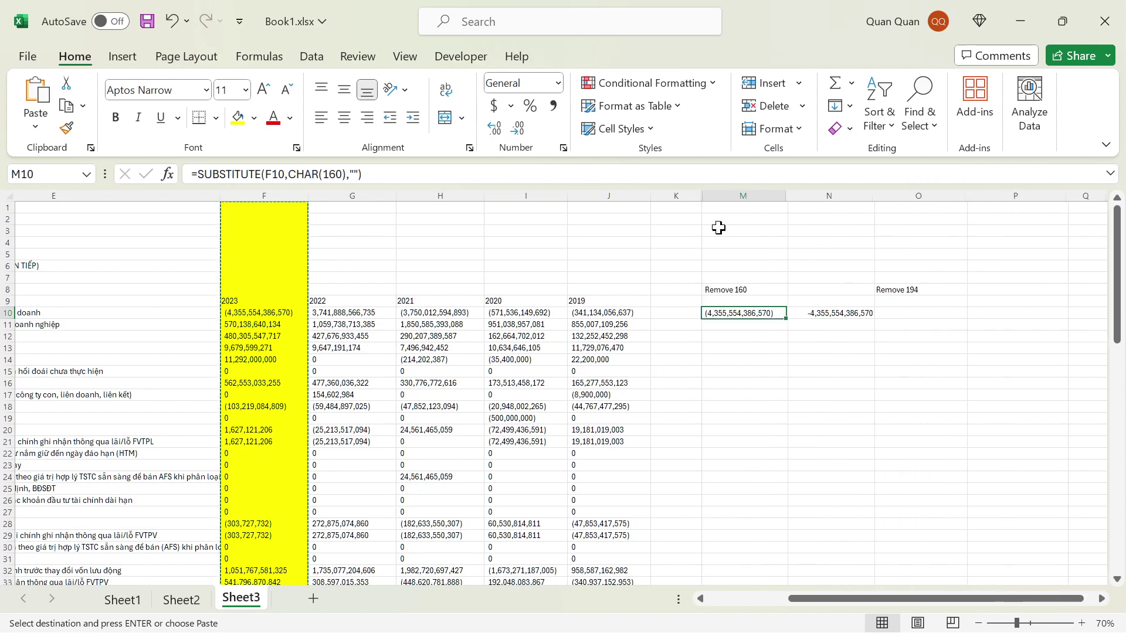
Step: Inspect M10's =SUBSTITUTE(F10,CHAR(160),"") formula without changing it, then return to HexEd.it
drag(382, 176, 196, 251)
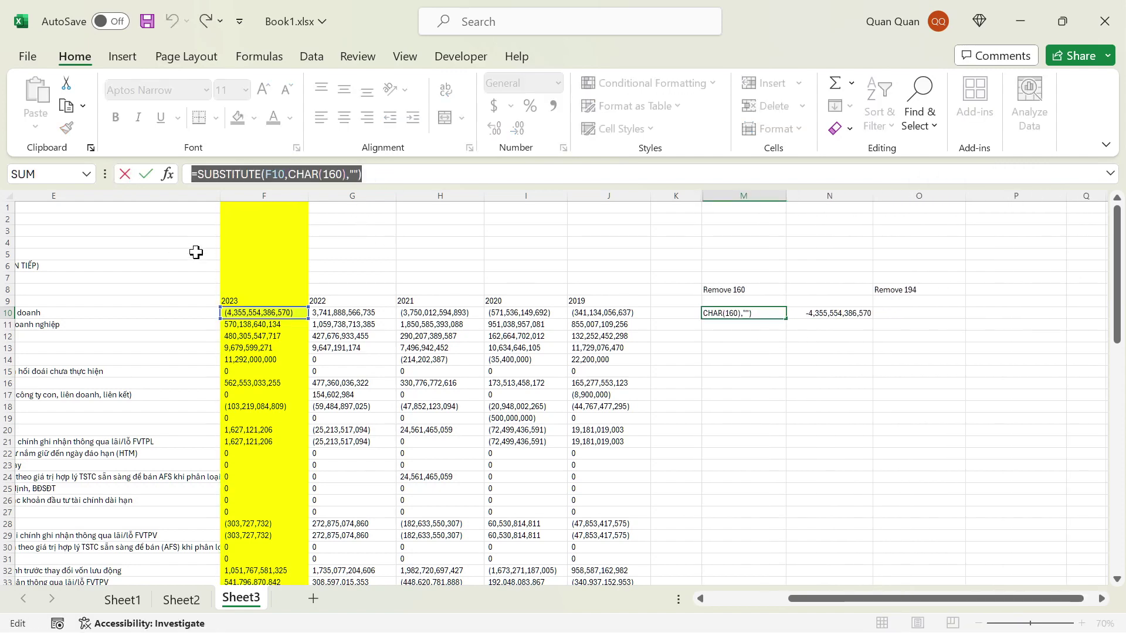
click(249, 172)
key(Escape)
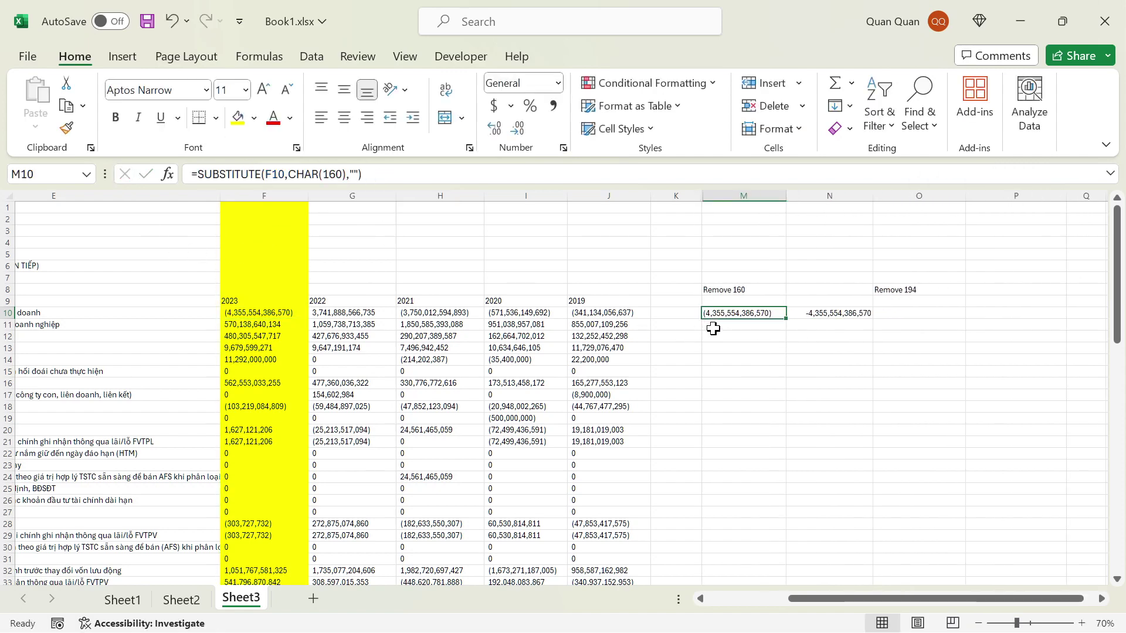
double_click(730, 315)
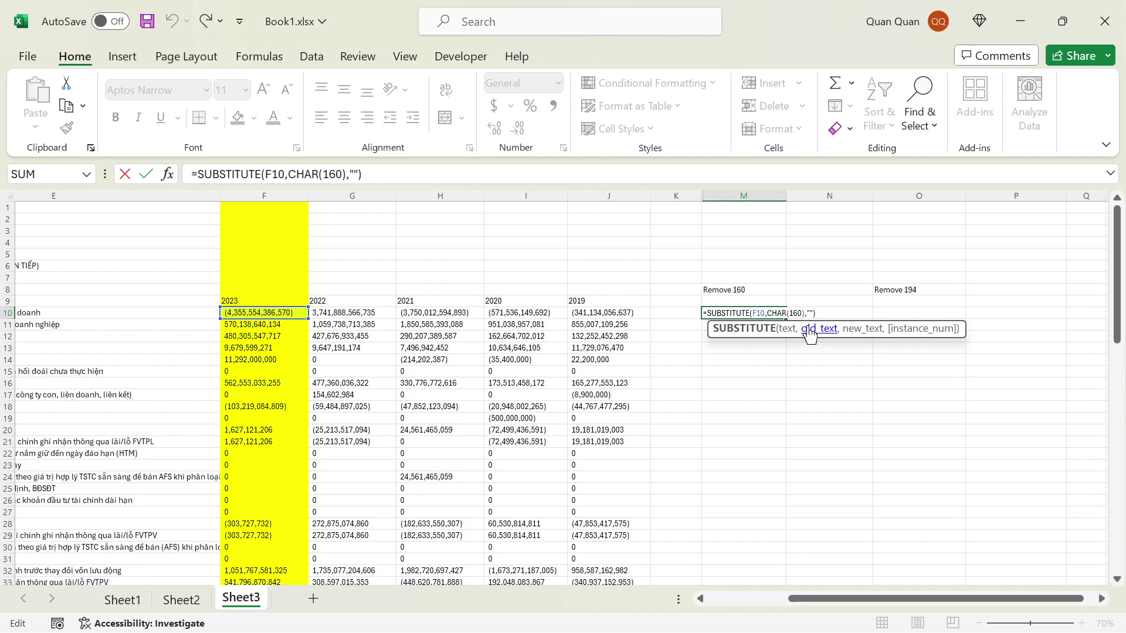
key(Escape)
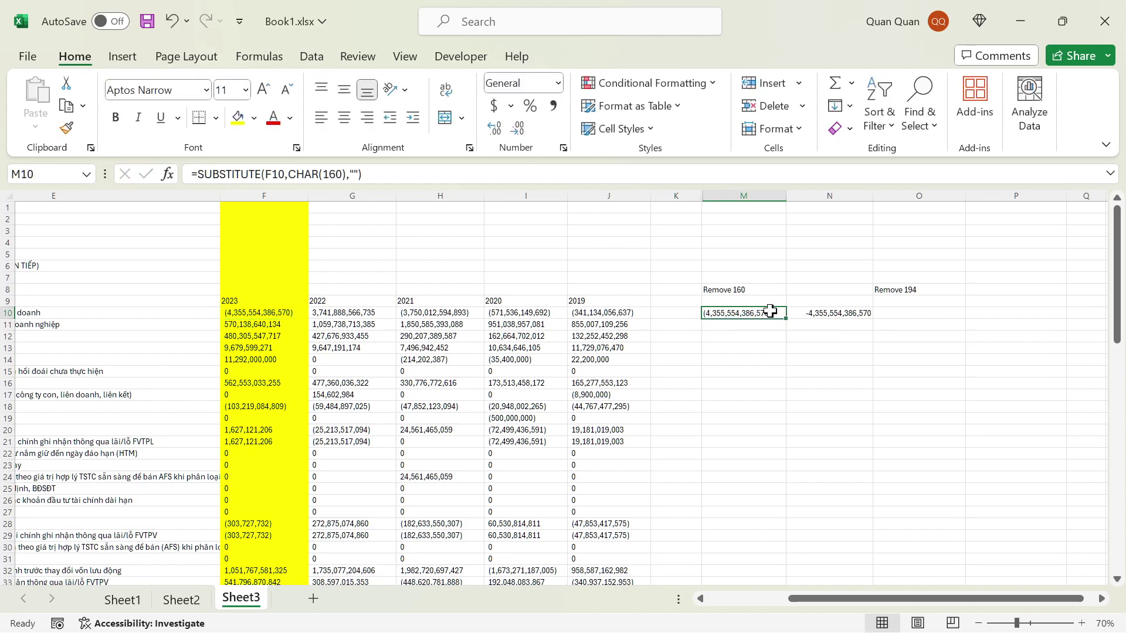
double_click(770, 312)
double_click(785, 312)
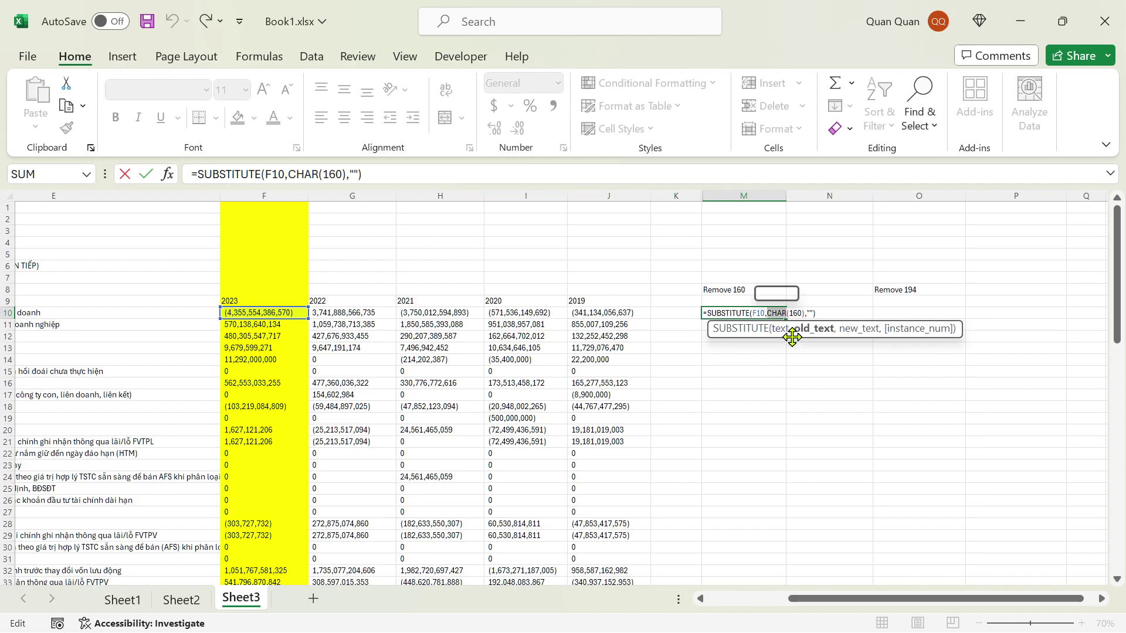
click(794, 313)
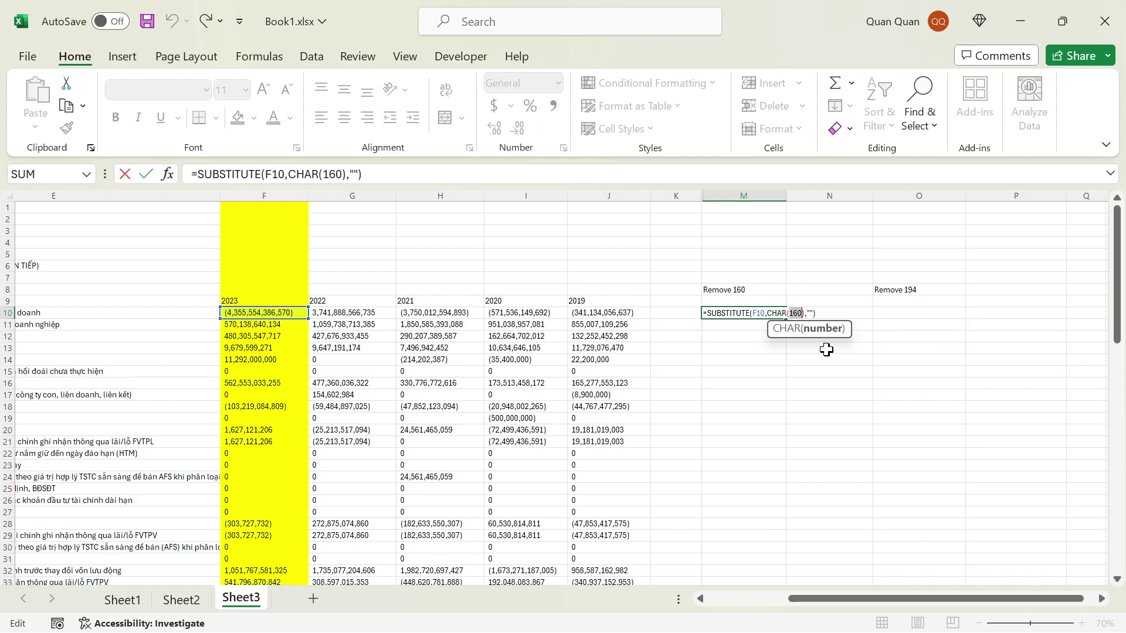
key(alt+Tab)
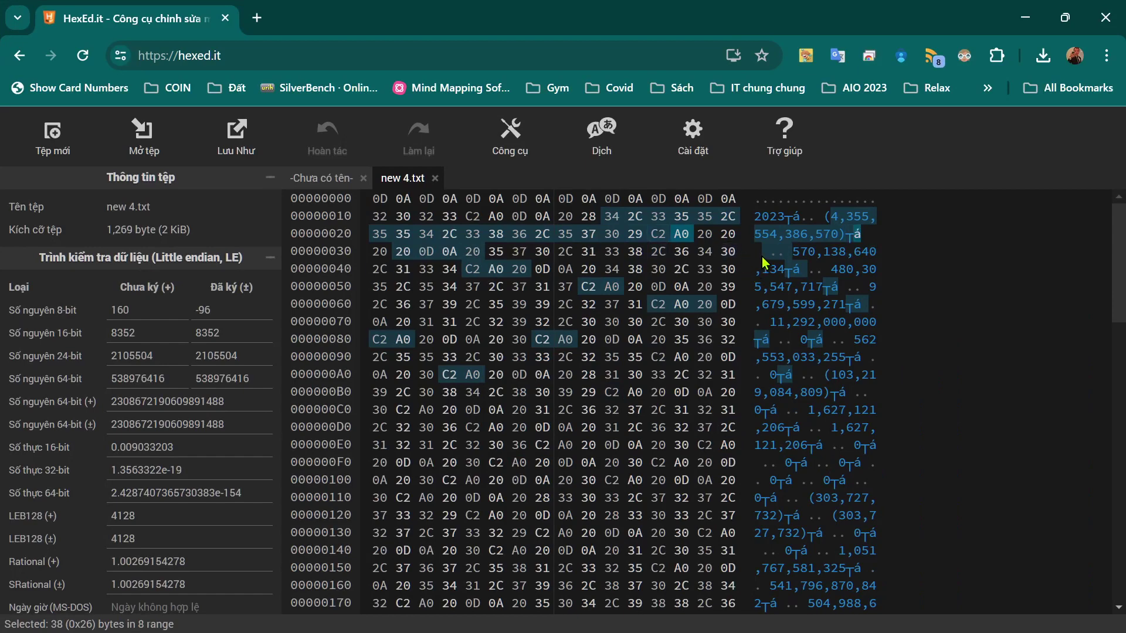
Step: Confirm the space after (4,355,554,386,570) is C2 (194) and A0 (160), then return to Excel
click(850, 237)
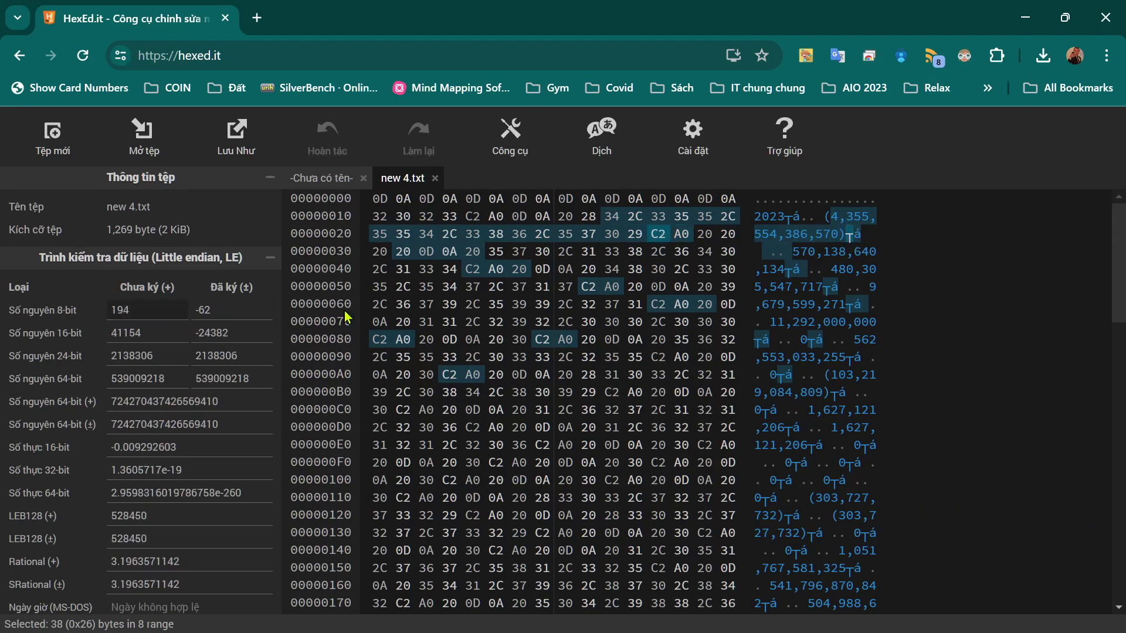
click(856, 234)
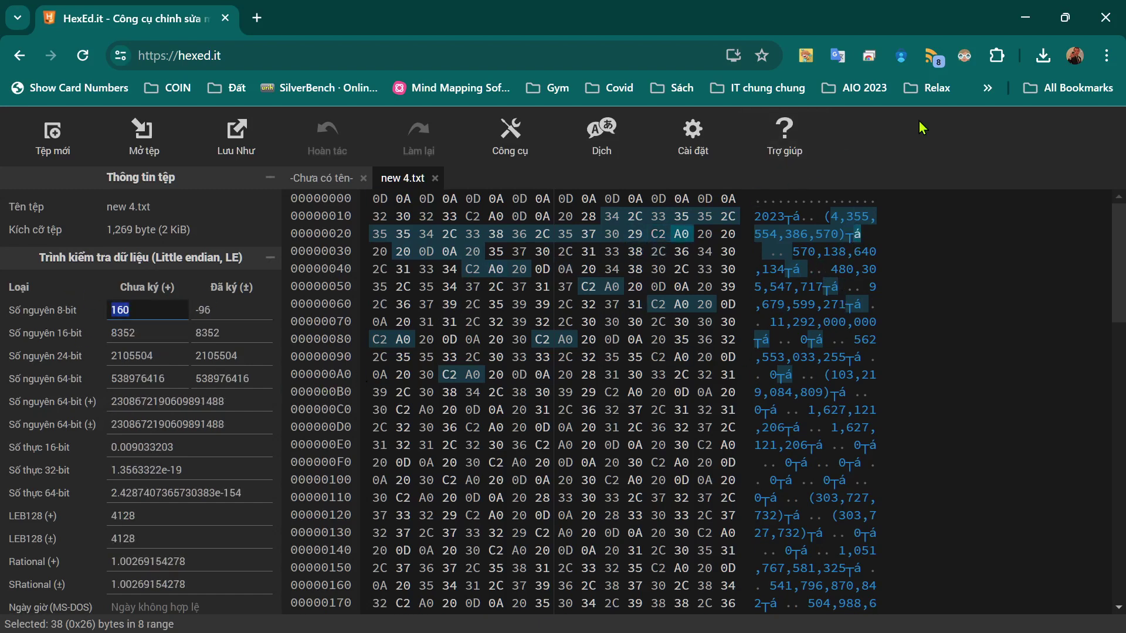
click(1026, 18)
Step: Commit M10 unchanged, select the Remove 160 and Remove 194 labels, and return to HexEd.it
key(Return)
click(755, 311)
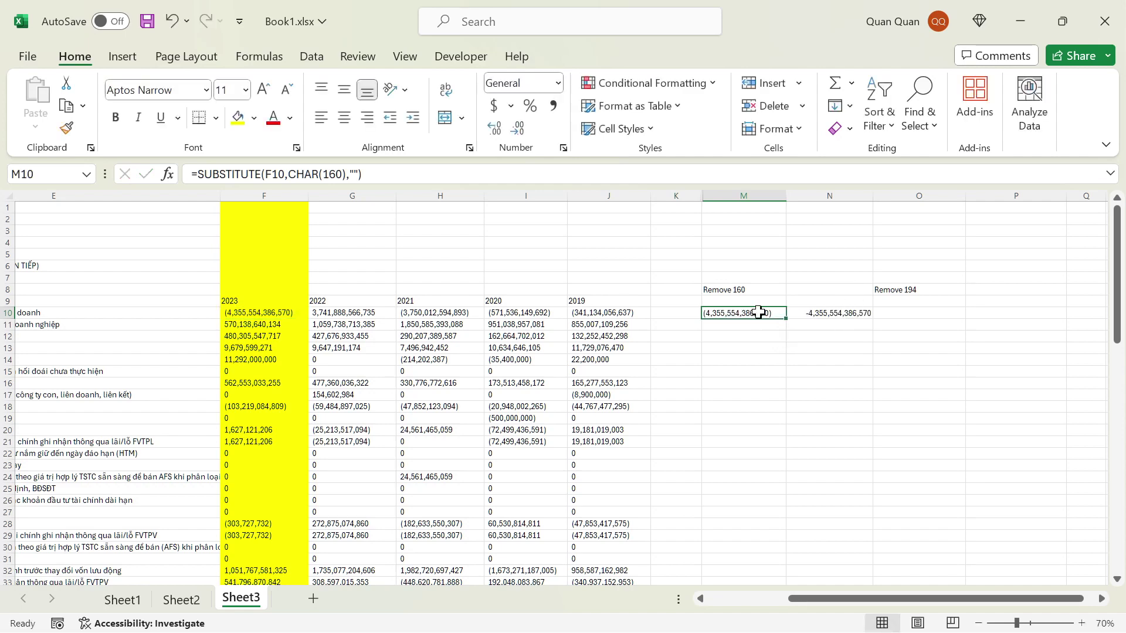
click(740, 290)
click(912, 289)
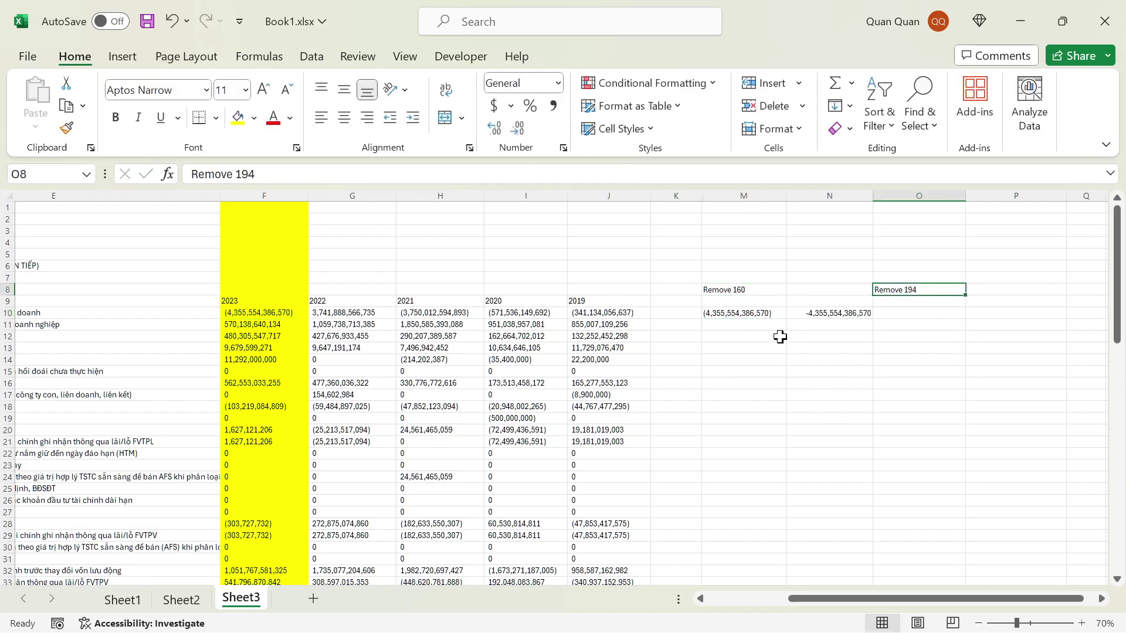
key(alt+Tab)
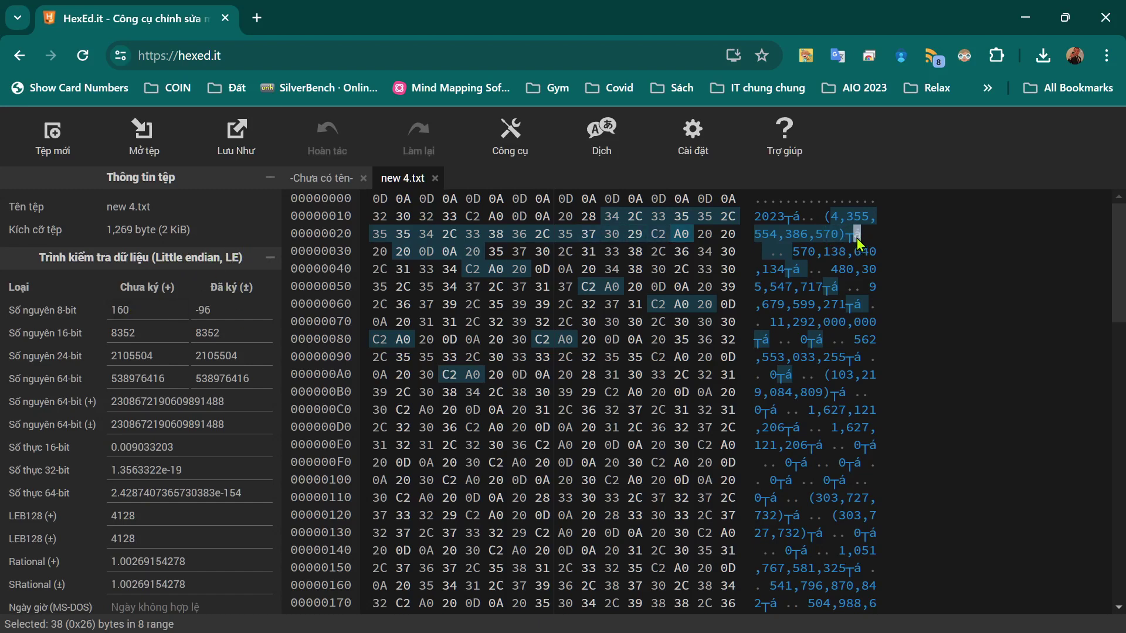
Step: Compare the C2 byte (194) and A0 byte (160) in the inspector, then minimize the browser
key(Left)
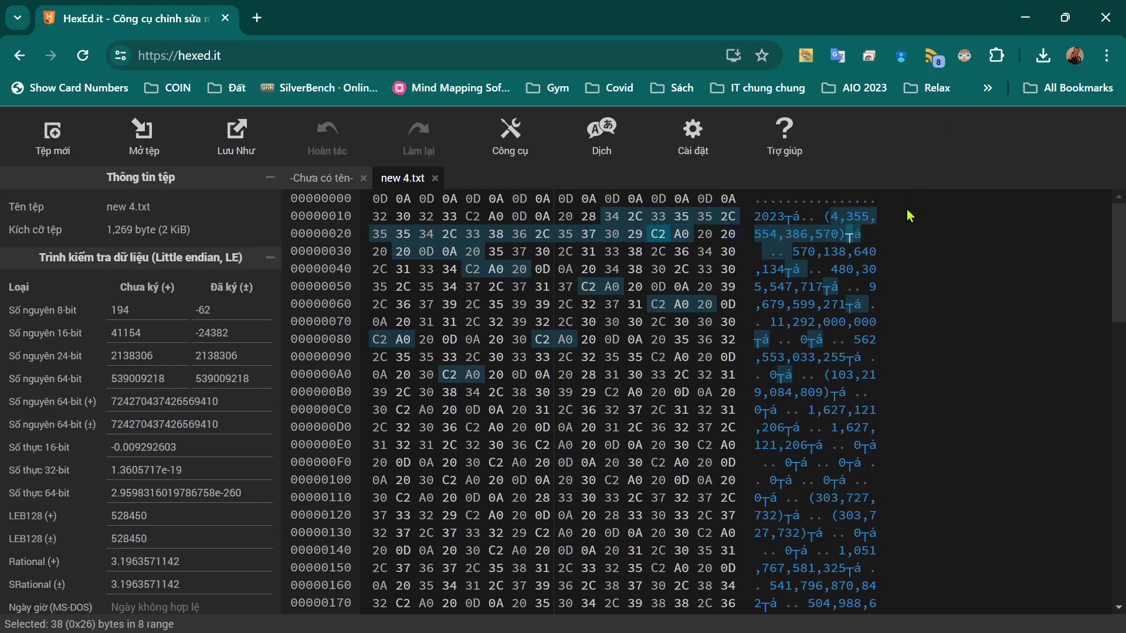
key(Right)
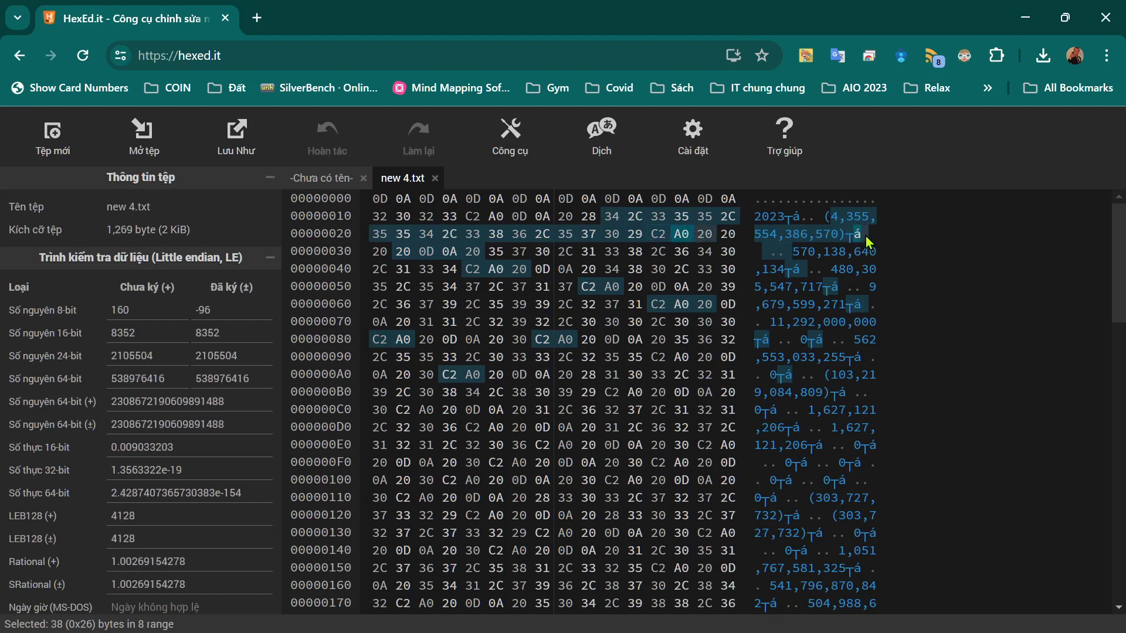
click(142, 305)
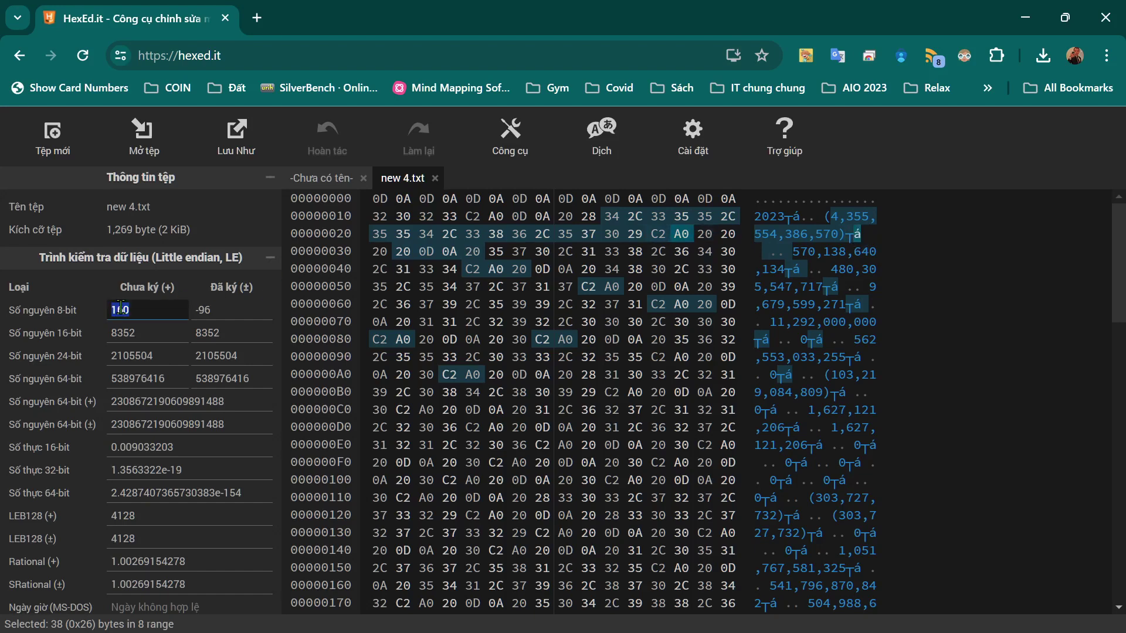
click(848, 242)
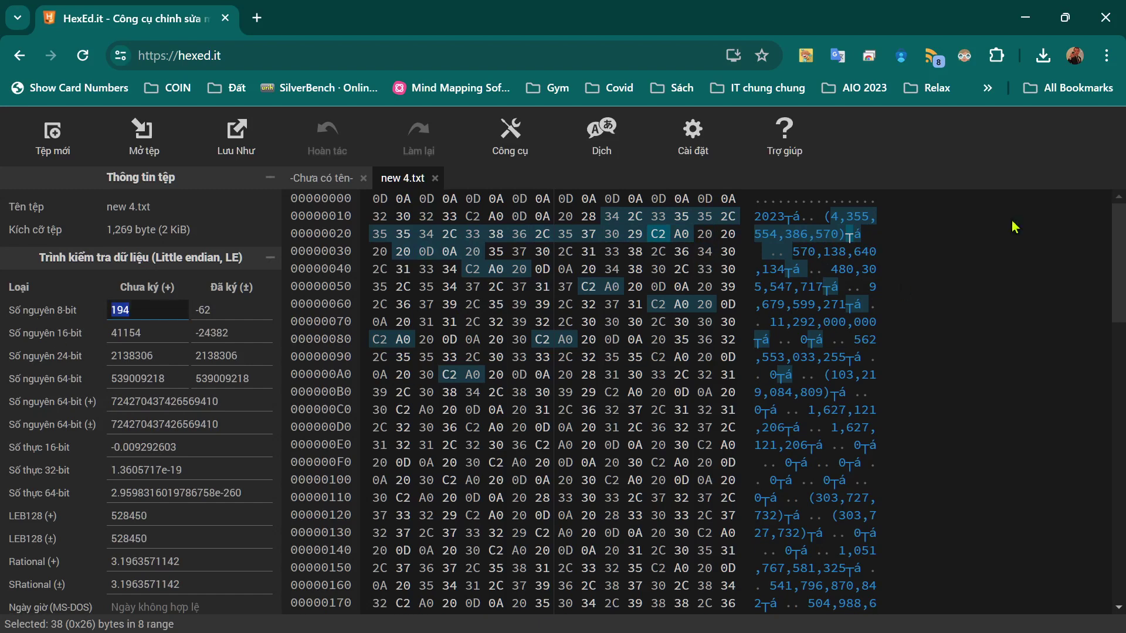
click(1025, 17)
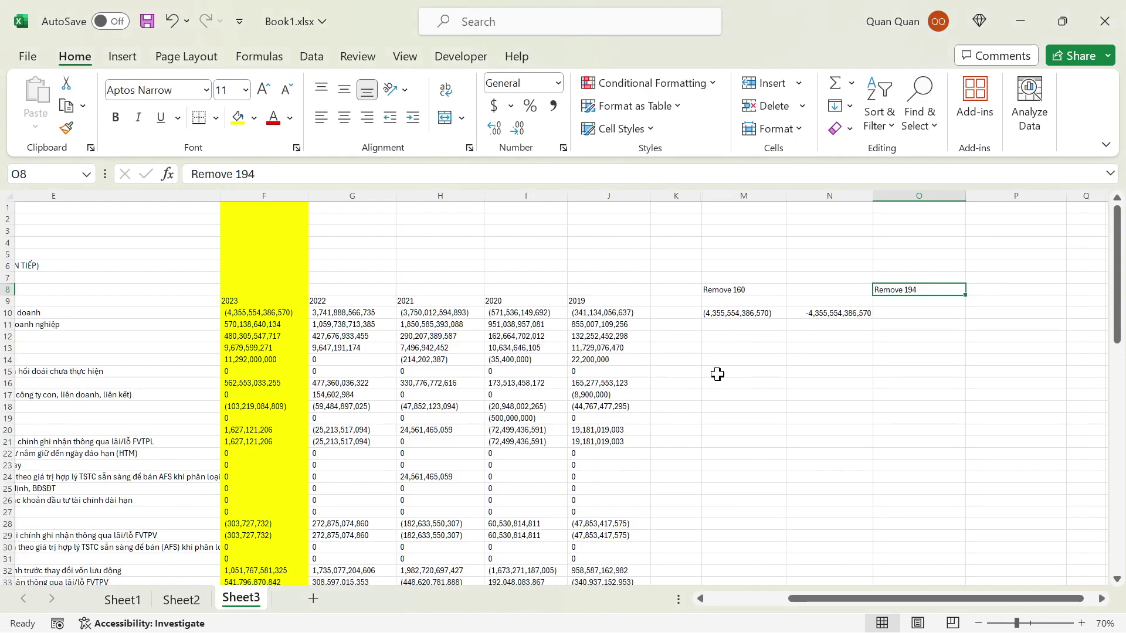
double_click(738, 312)
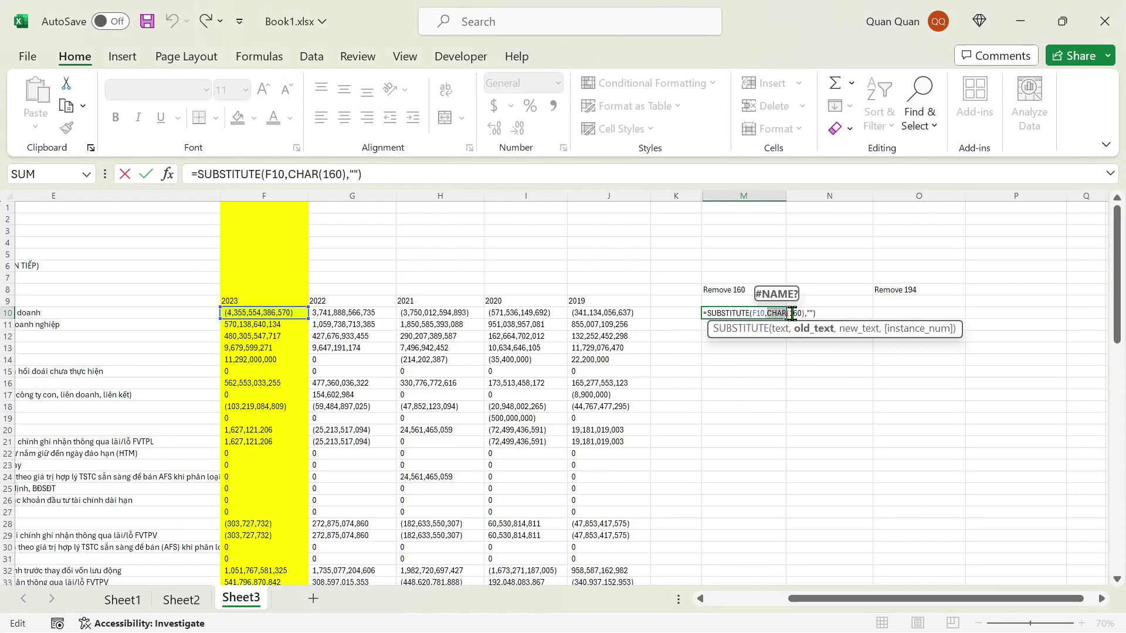
click(799, 313)
double_click(797, 312)
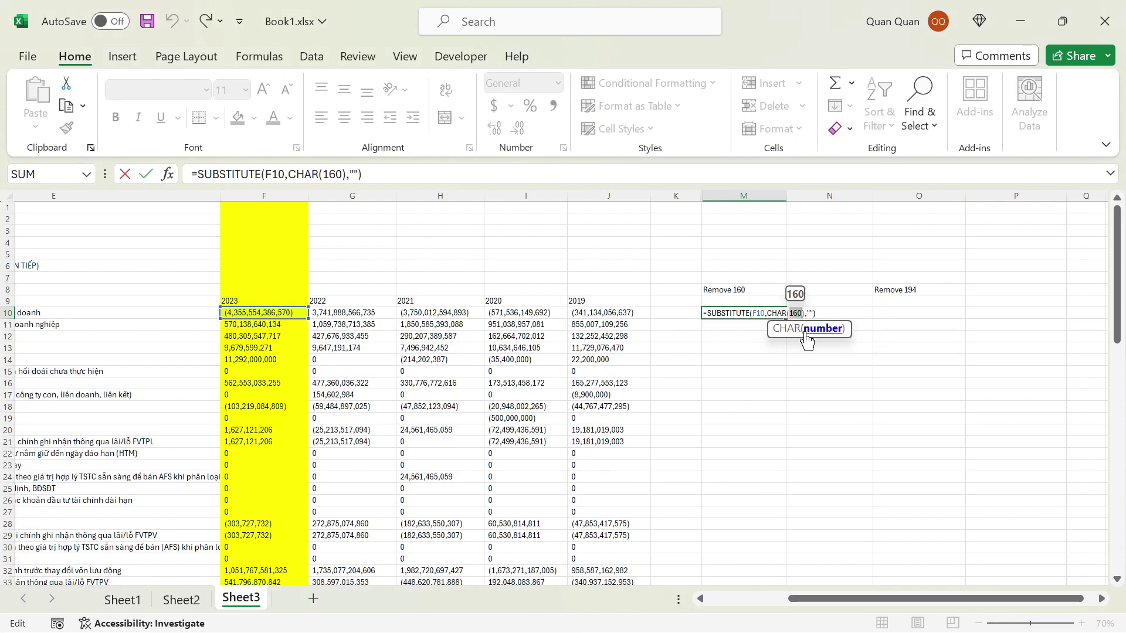
double_click(780, 313)
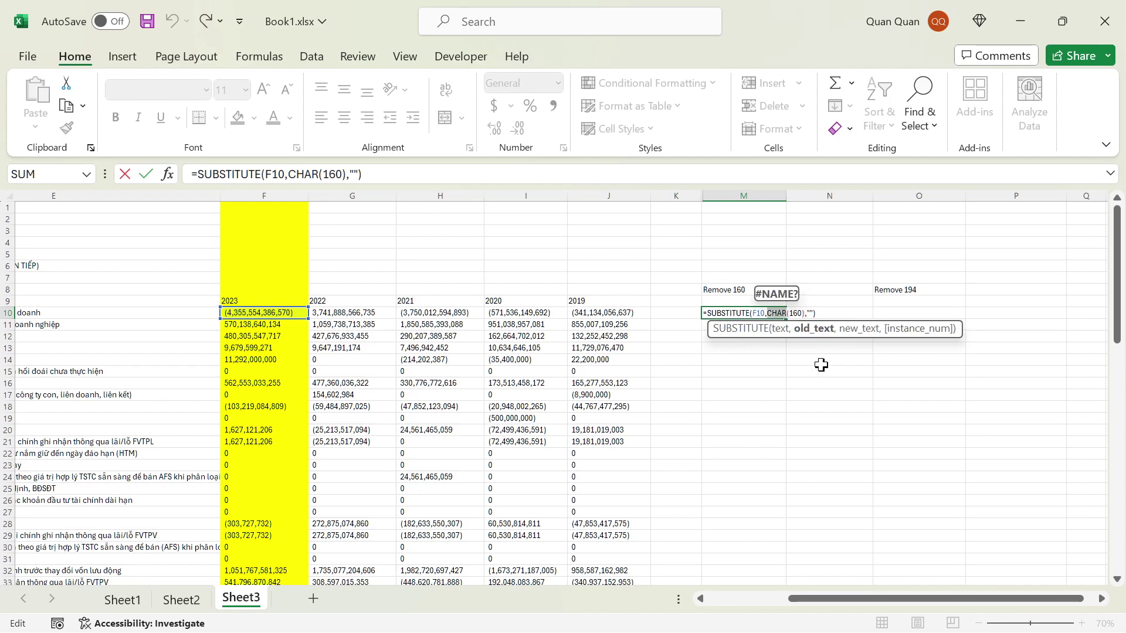
key(Return)
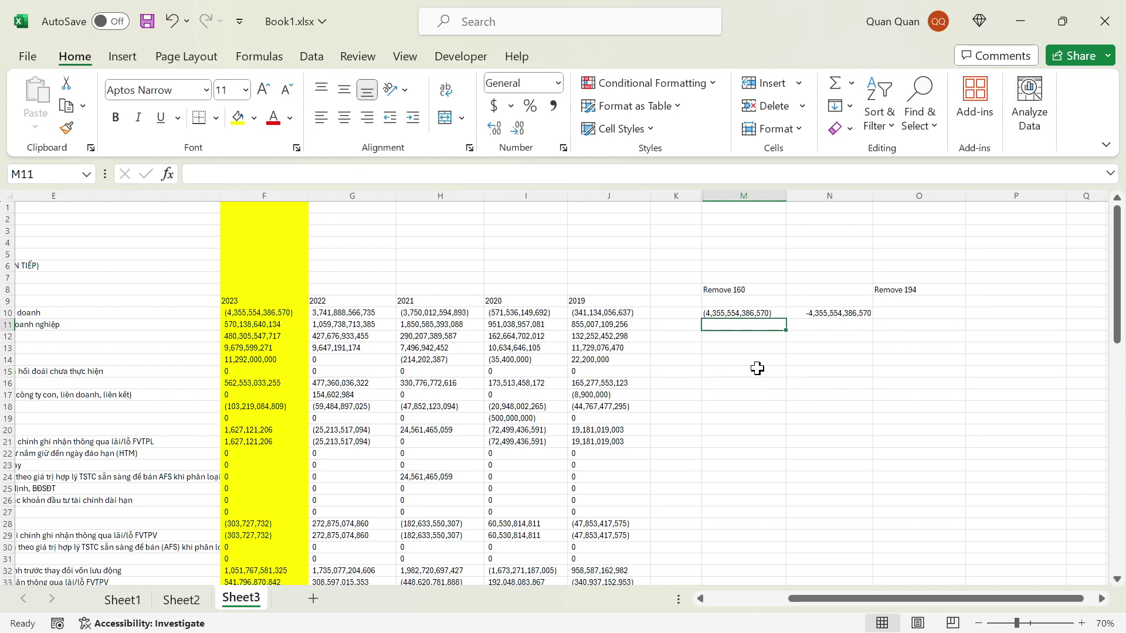
click(757, 368)
text(=cha)
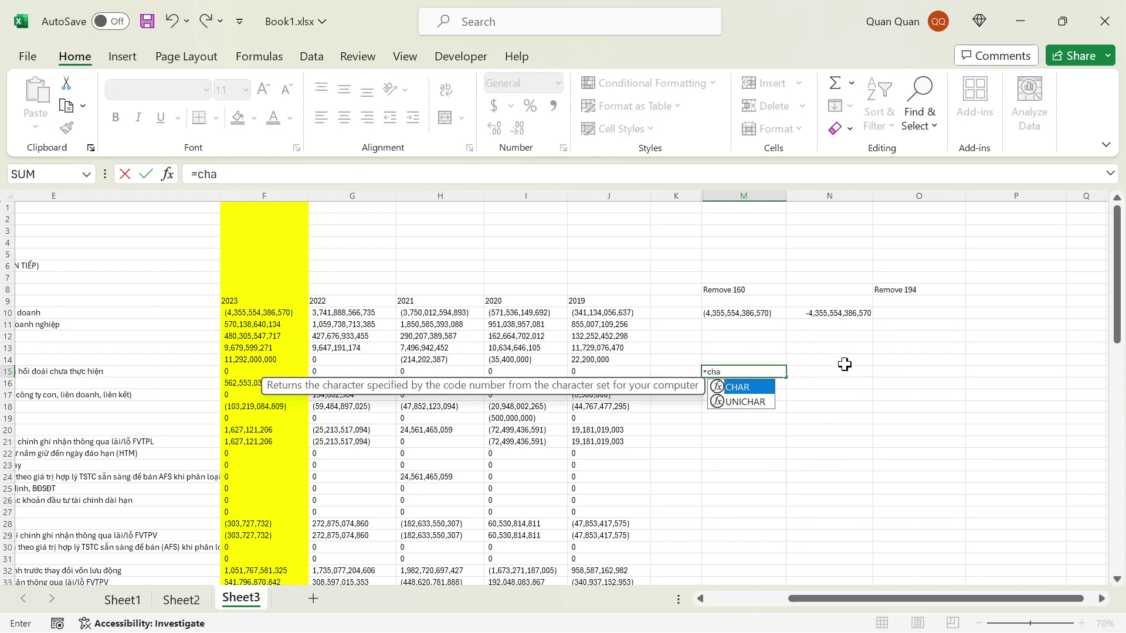
text(r(41_)
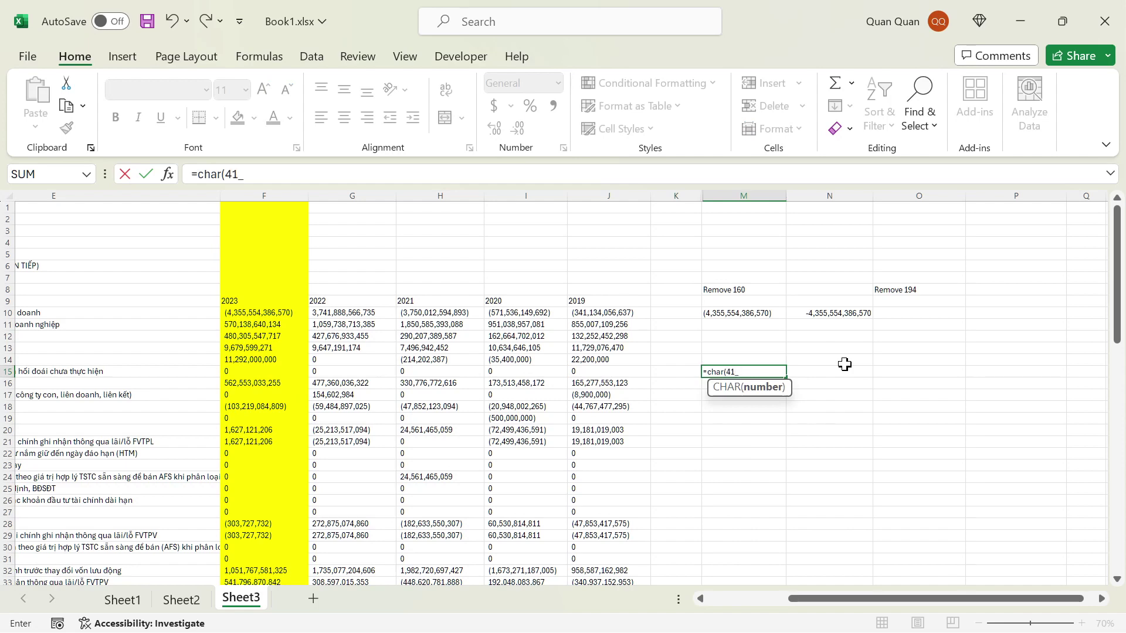
key(Return)
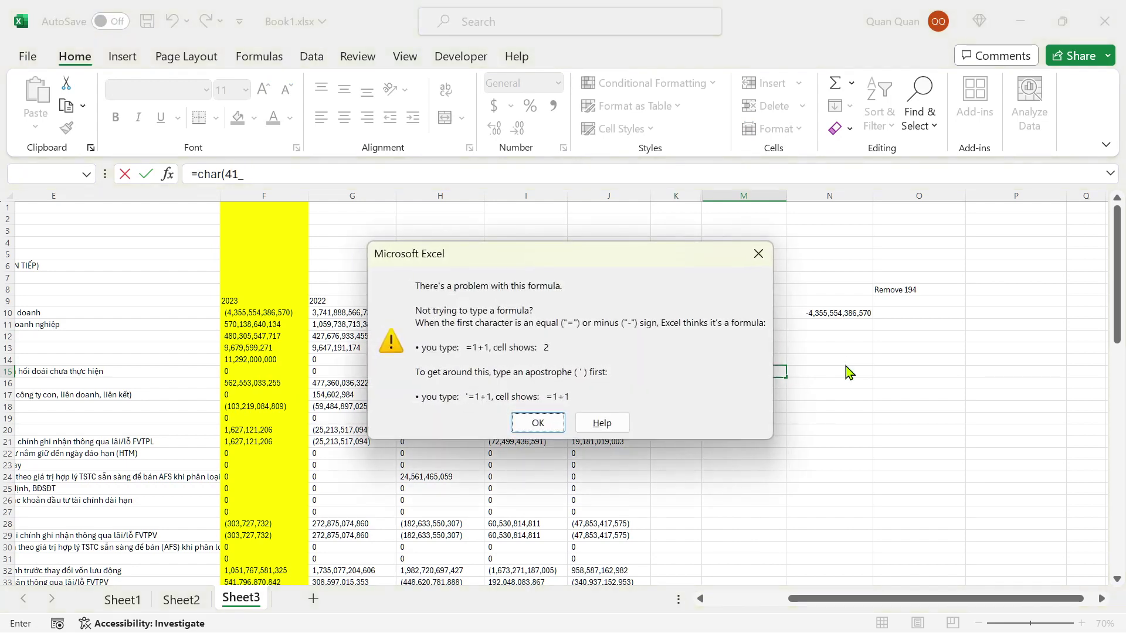
key(Return)
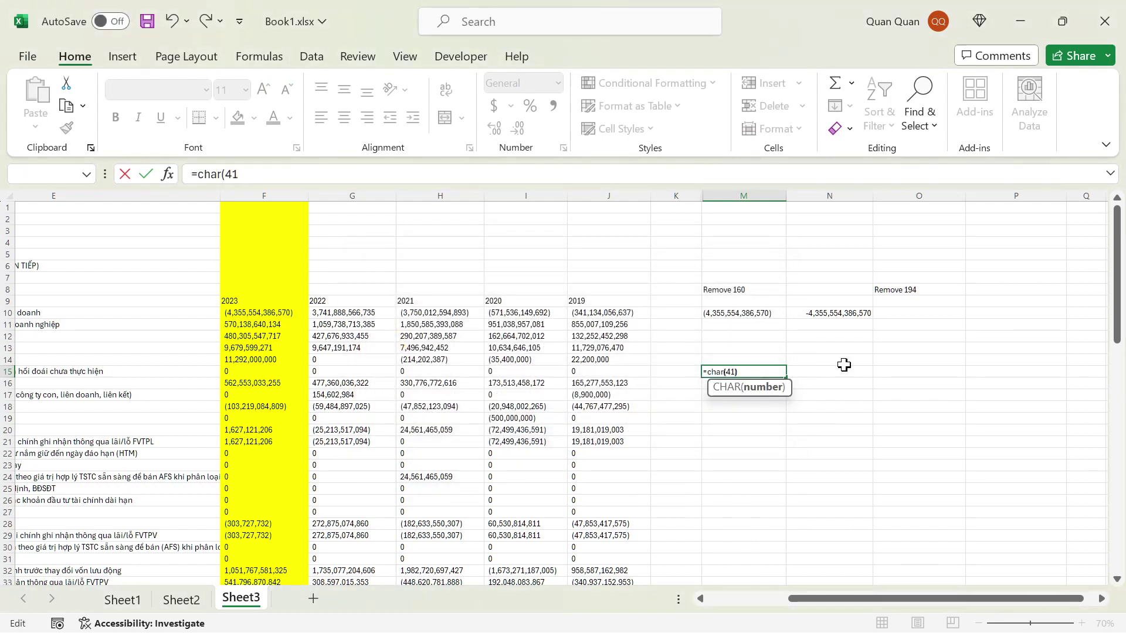
key(Return)
key(Up)
key(F2)
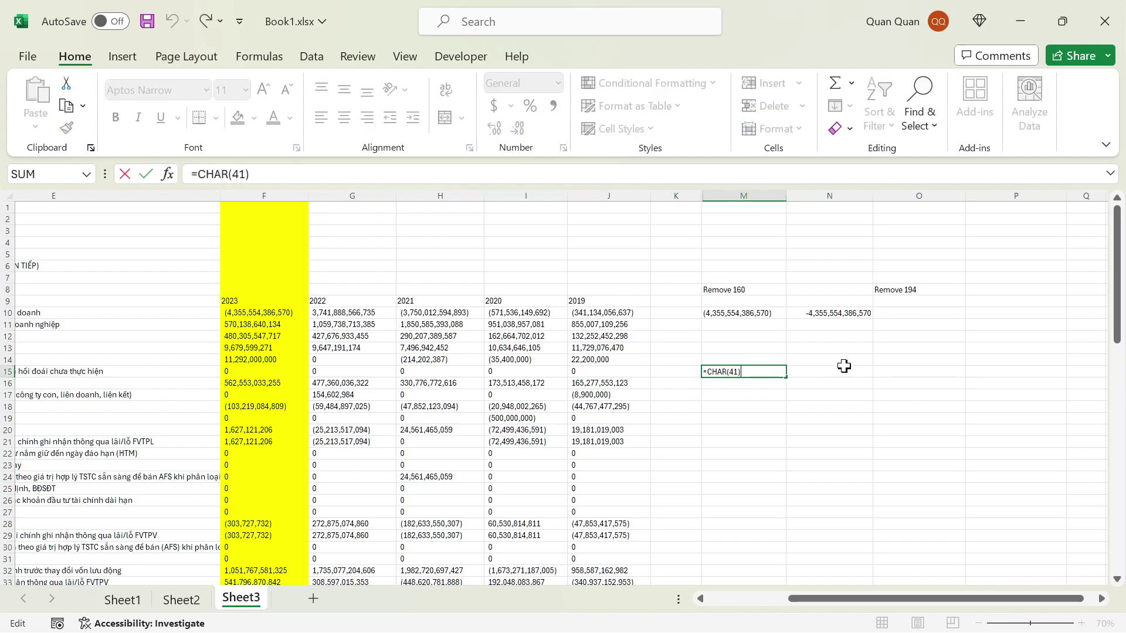
key(Right)
key(Right)
key(Right)
text(23)
key(Return)
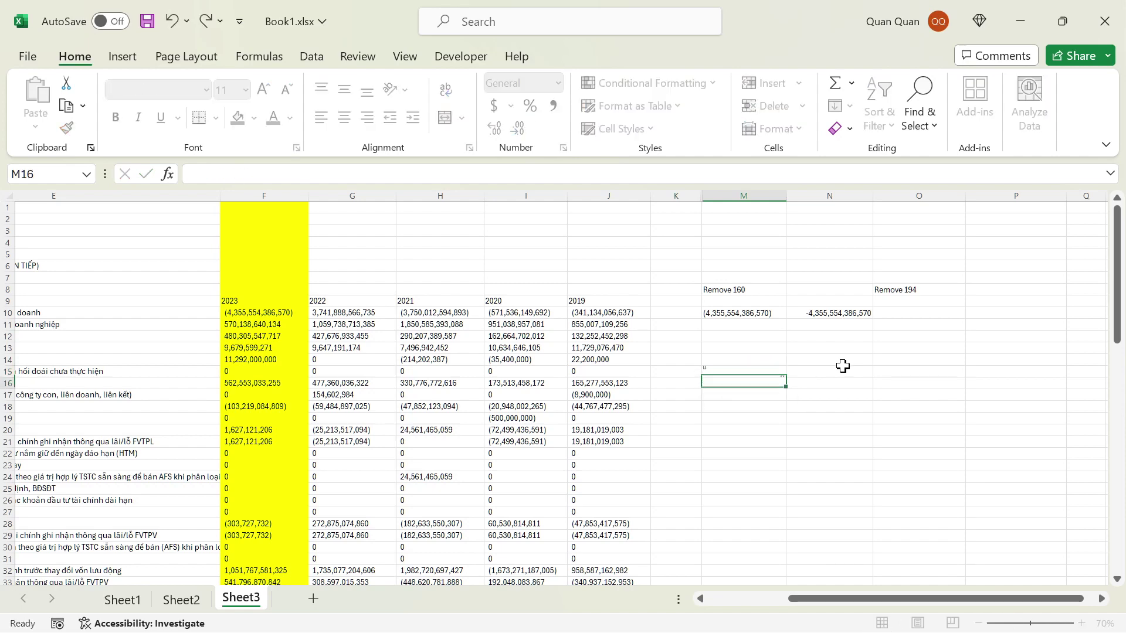
key(Up)
key(F2)
key(BackSpace)
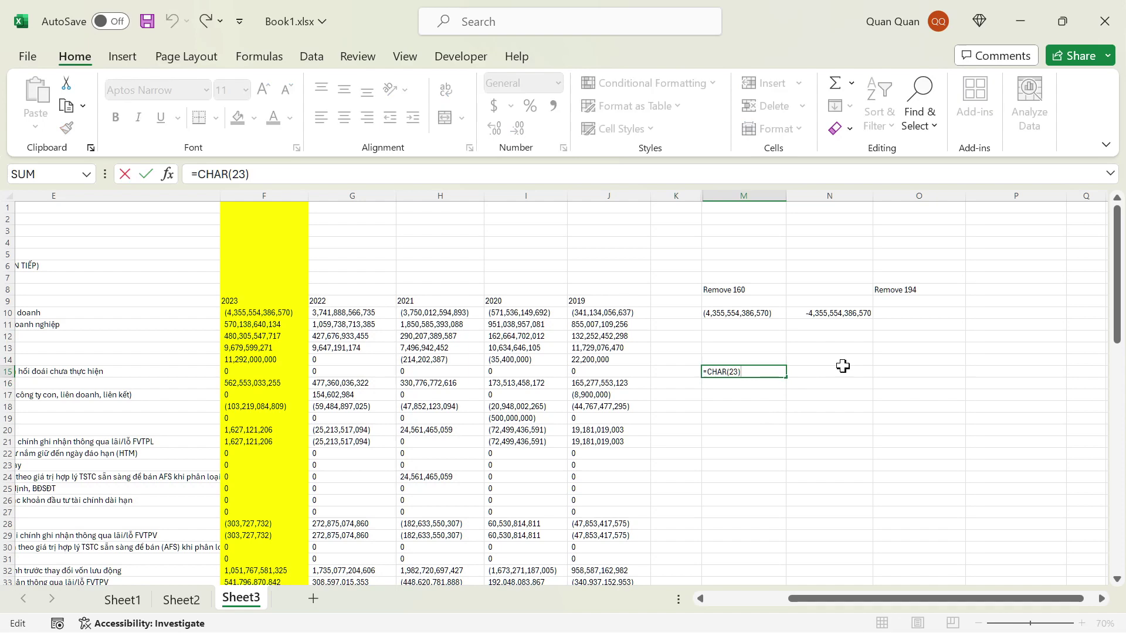
key(BackSpace)
key(BackSpace)
text(65)
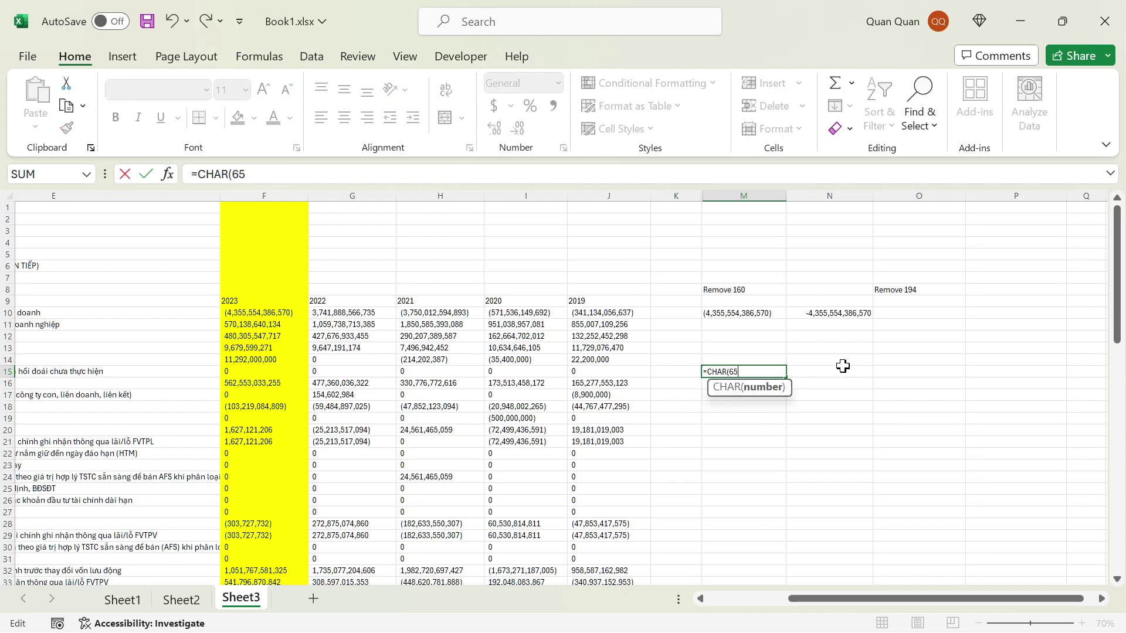
text())
key(Return)
key(Up)
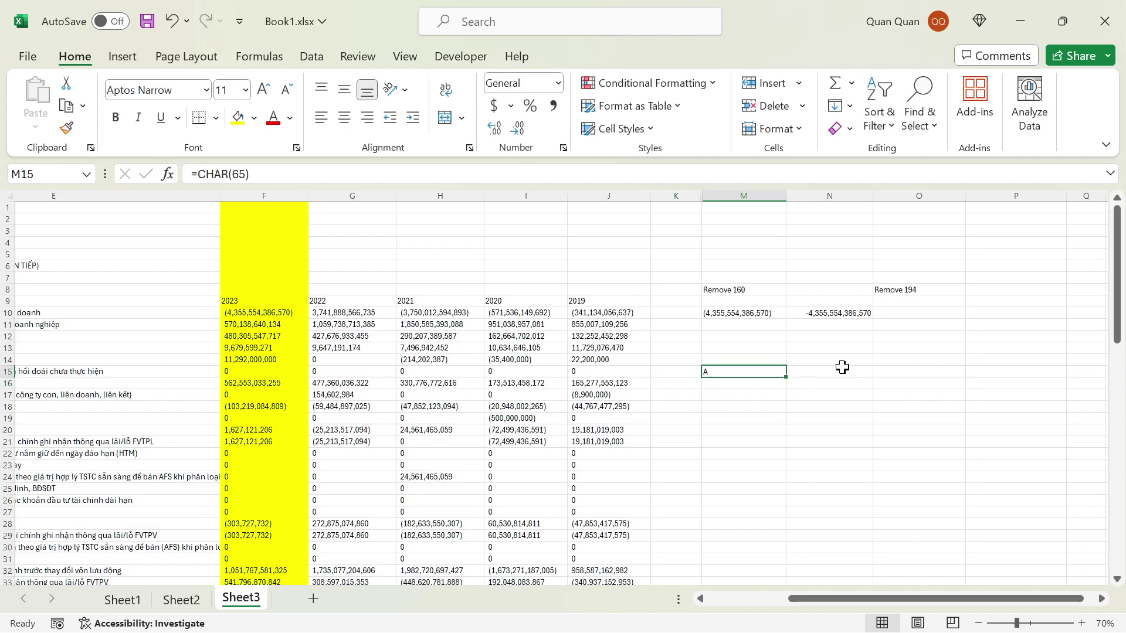
key(F2)
key(BackSpace)
key(BackSpace)
text(6)
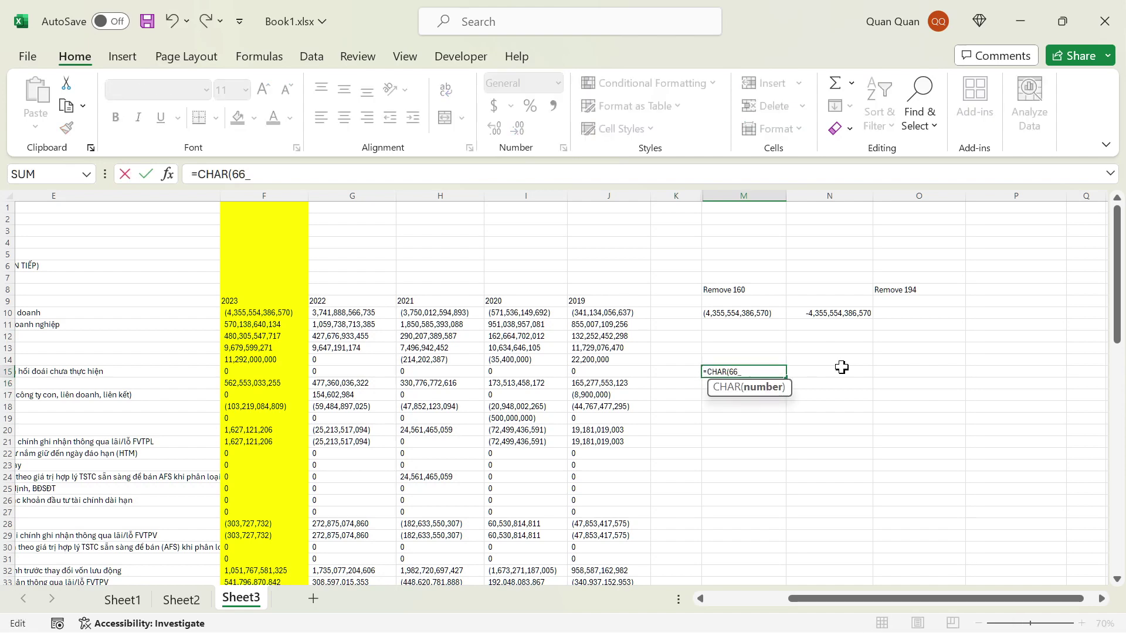
key(Return)
key(Up)
key(Delete)
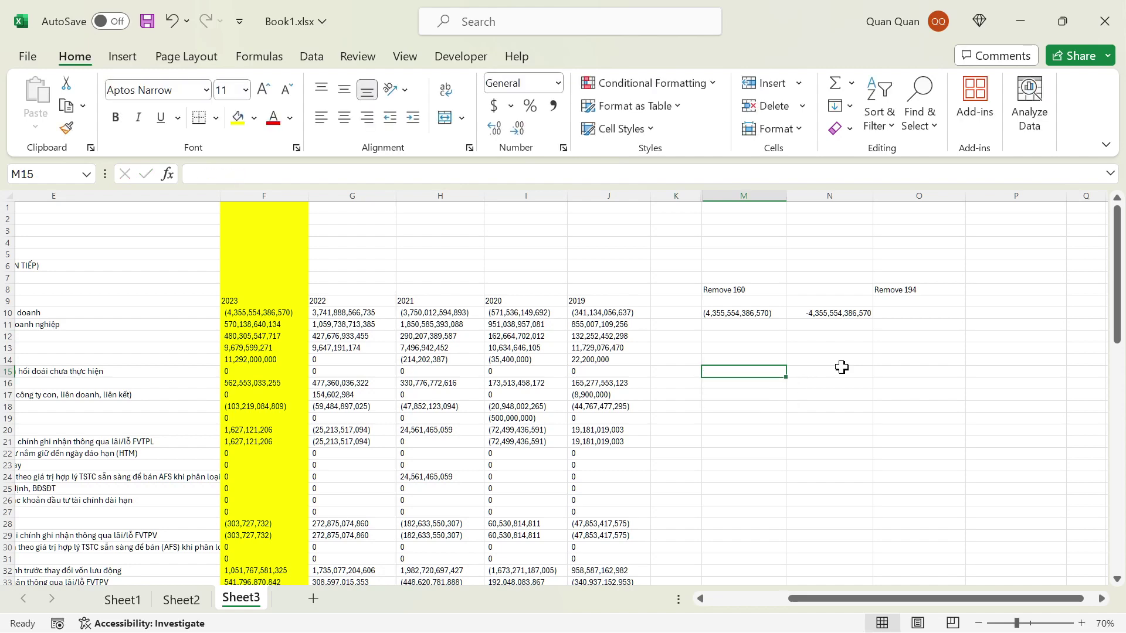
Step: Re-edit M10's SUBSTITUTE formula around its CHAR(160) argument and confirm it
click(762, 313)
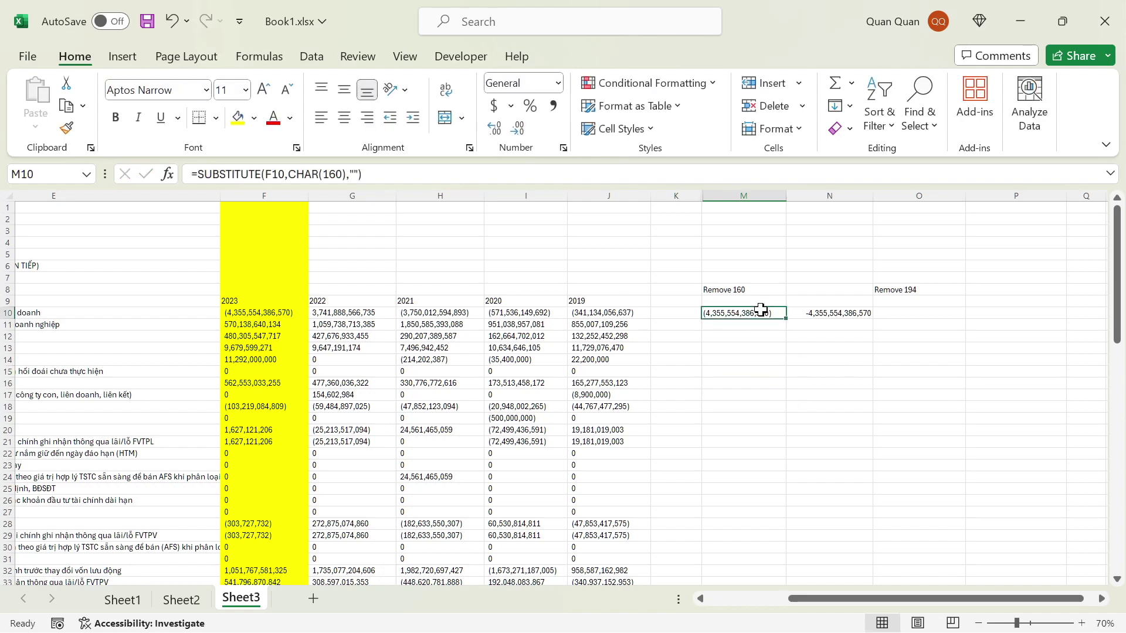
double_click(762, 310)
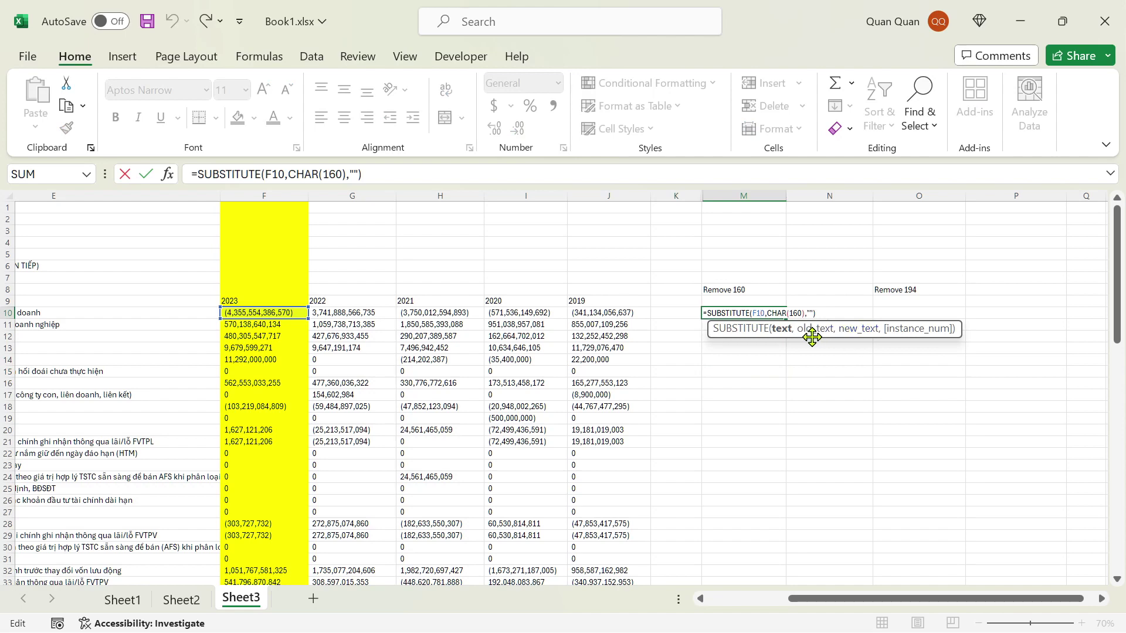
click(777, 313)
click(799, 311)
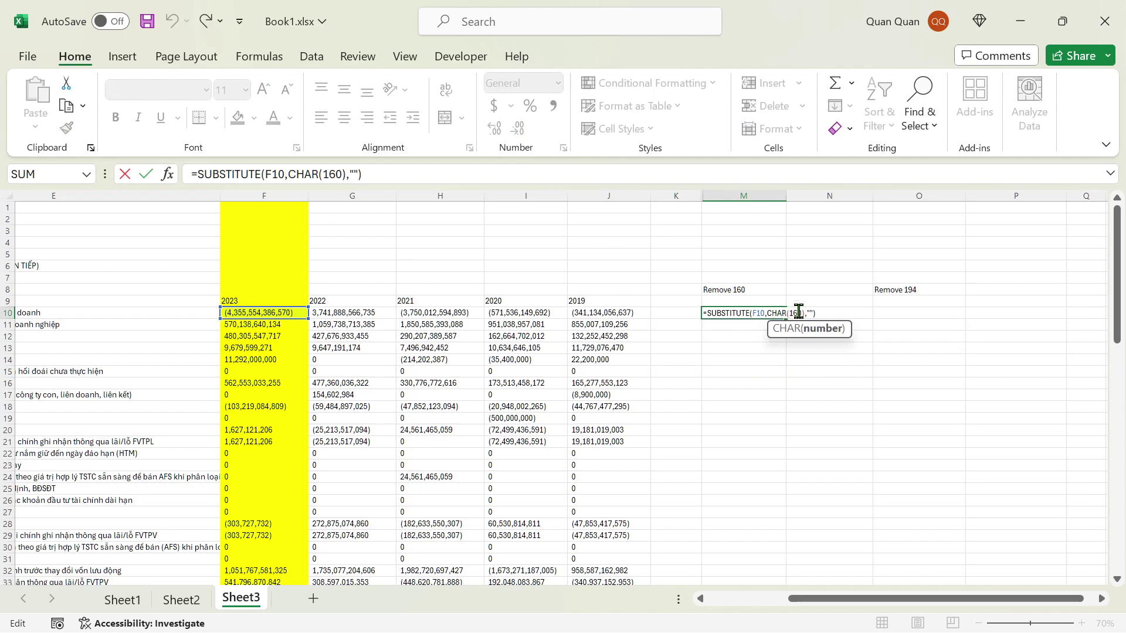
drag(798, 311, 788, 311)
drag(769, 313, 798, 312)
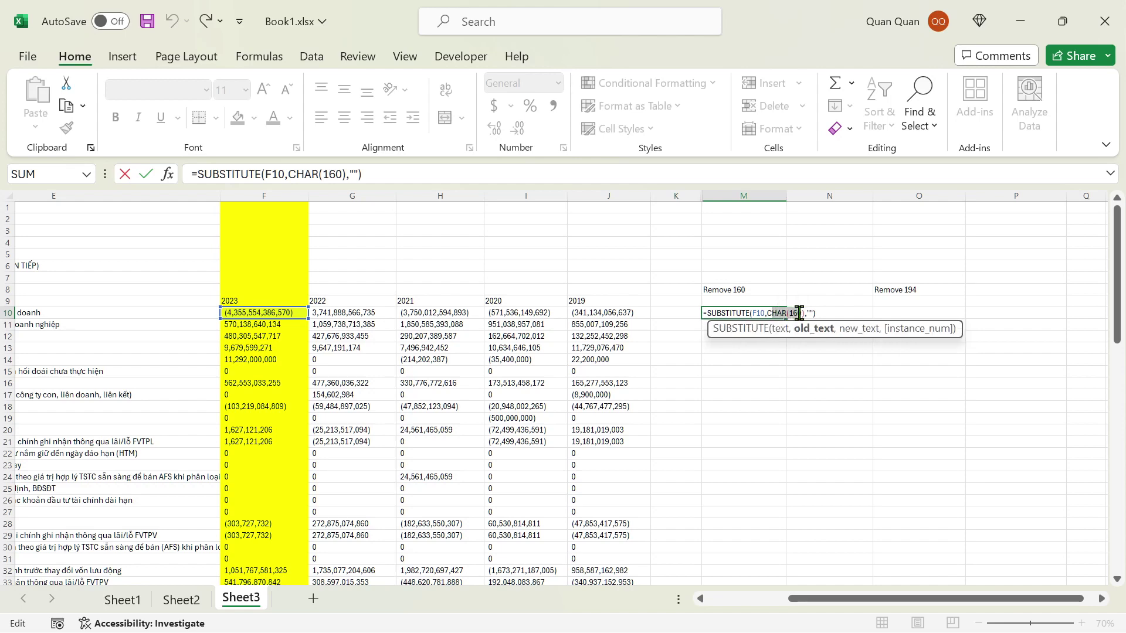
click(799, 312)
click(812, 314)
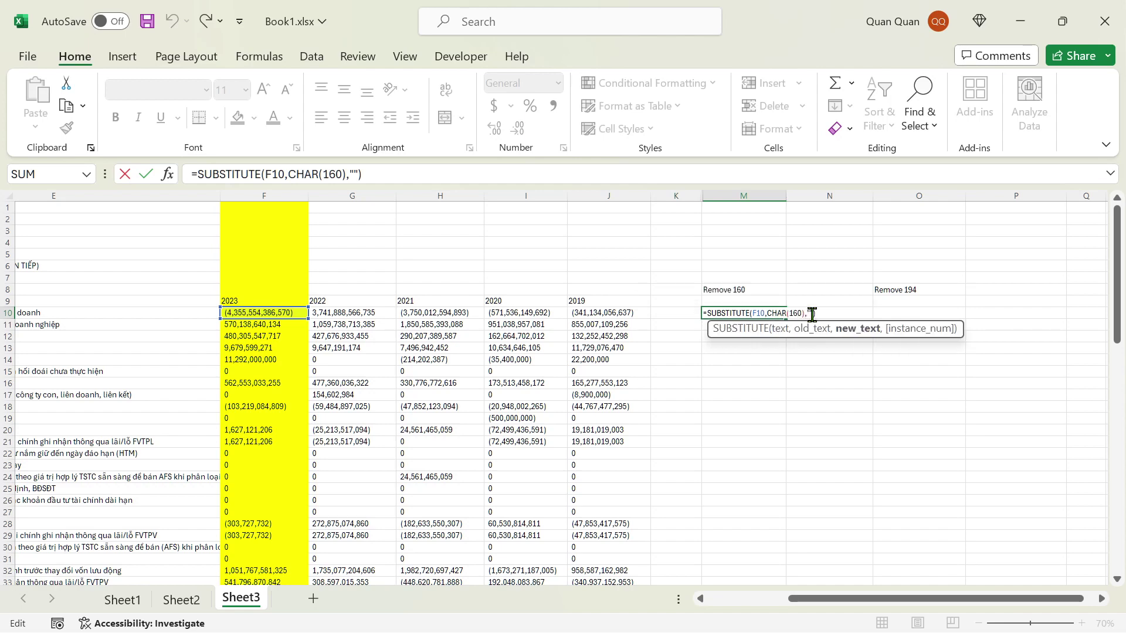
key(ctrl+Return)
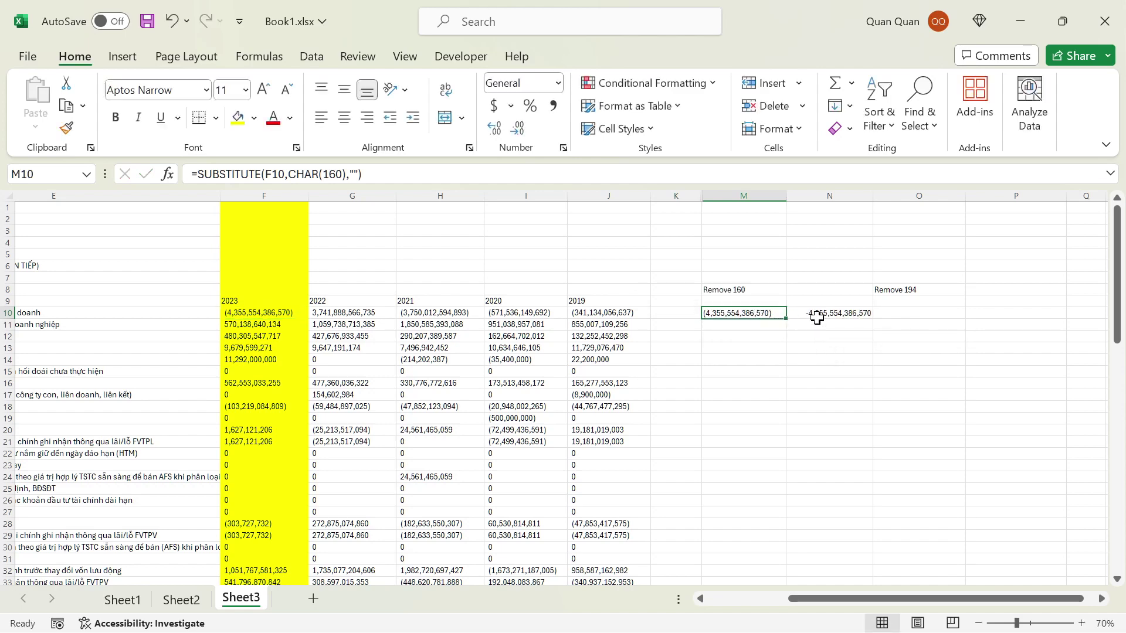
Step: Clear N10, then copy M10 into O10 as =SUBSTITUTE(F10,CHAR(160),"") under Remove 194
click(817, 317)
key(Delete)
click(730, 317)
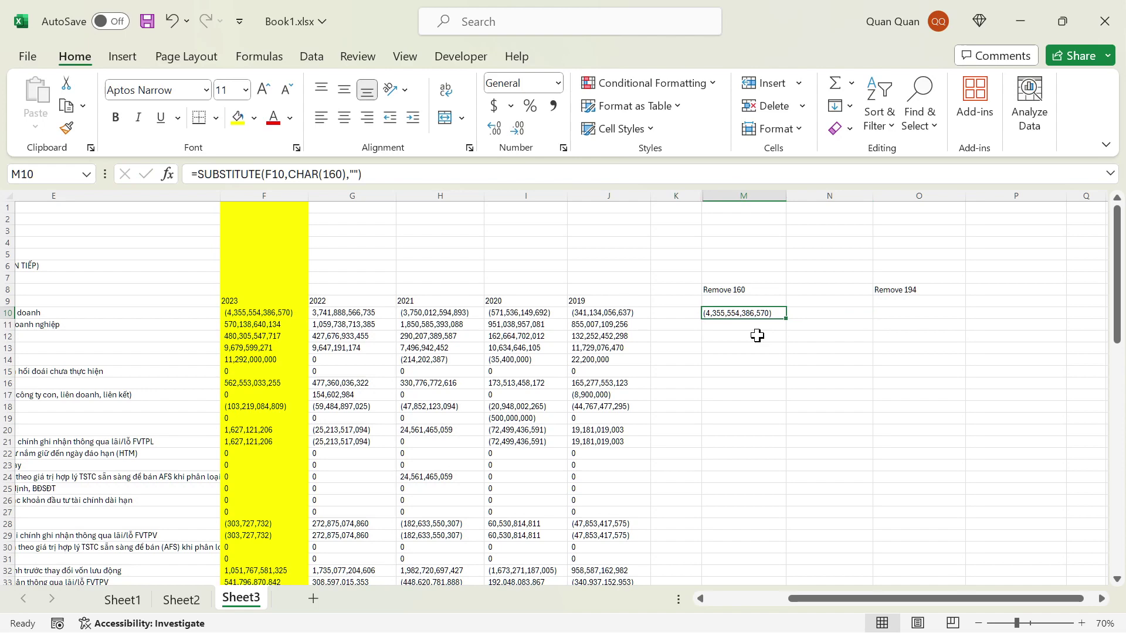
key(ctrl+c)
click(880, 313)
key(ctrl+v)
double_click(913, 313)
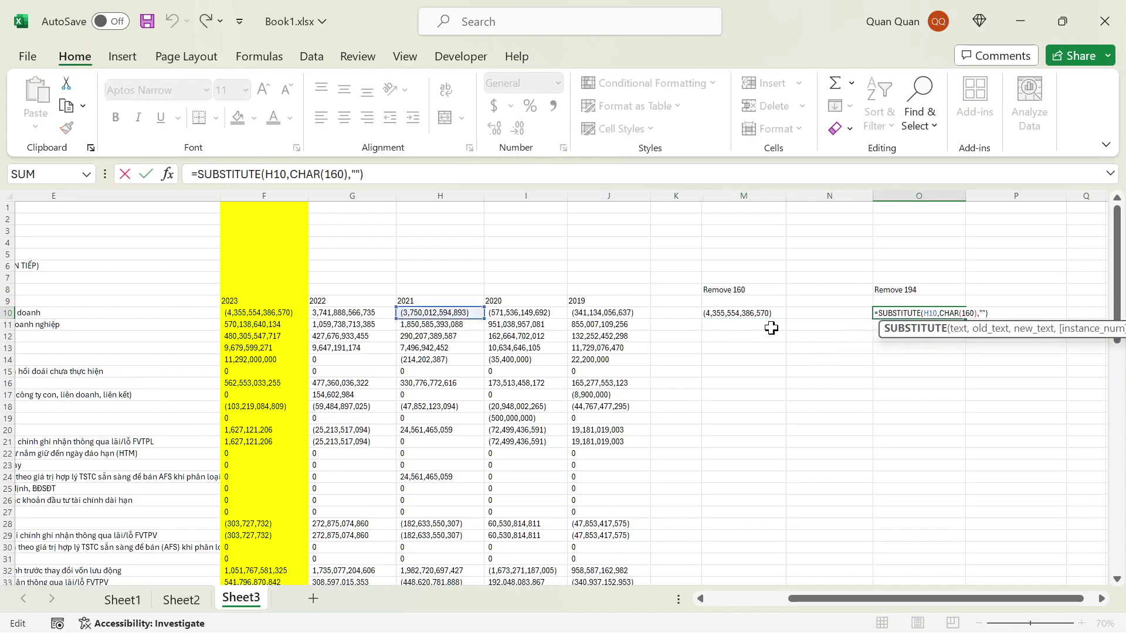
drag(482, 309, 314, 320)
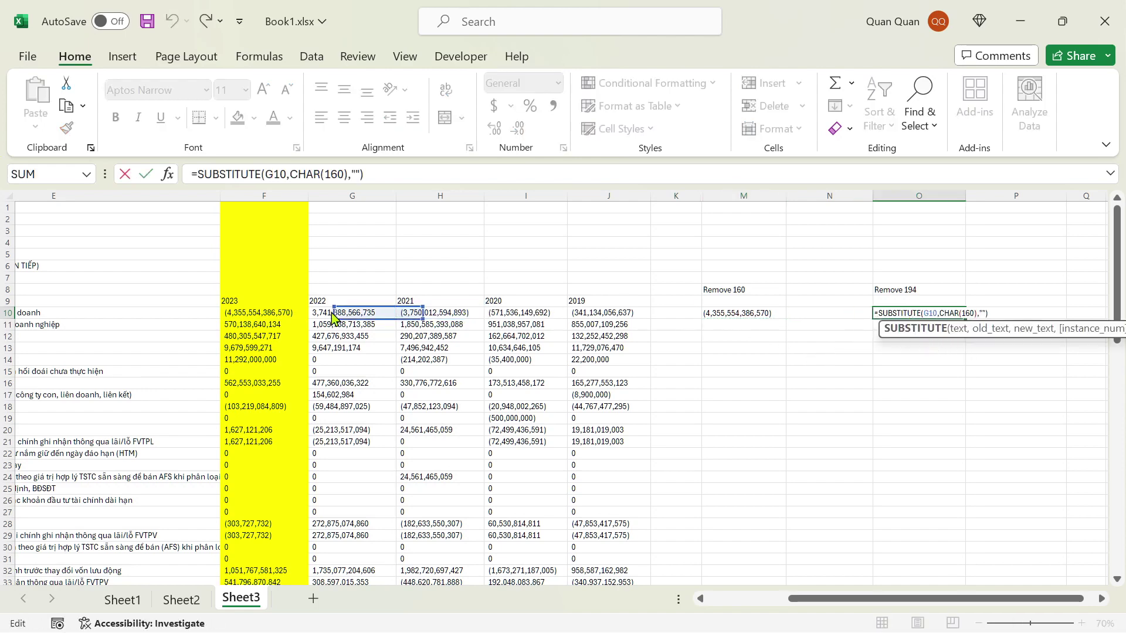
click(960, 314)
key(Delete)
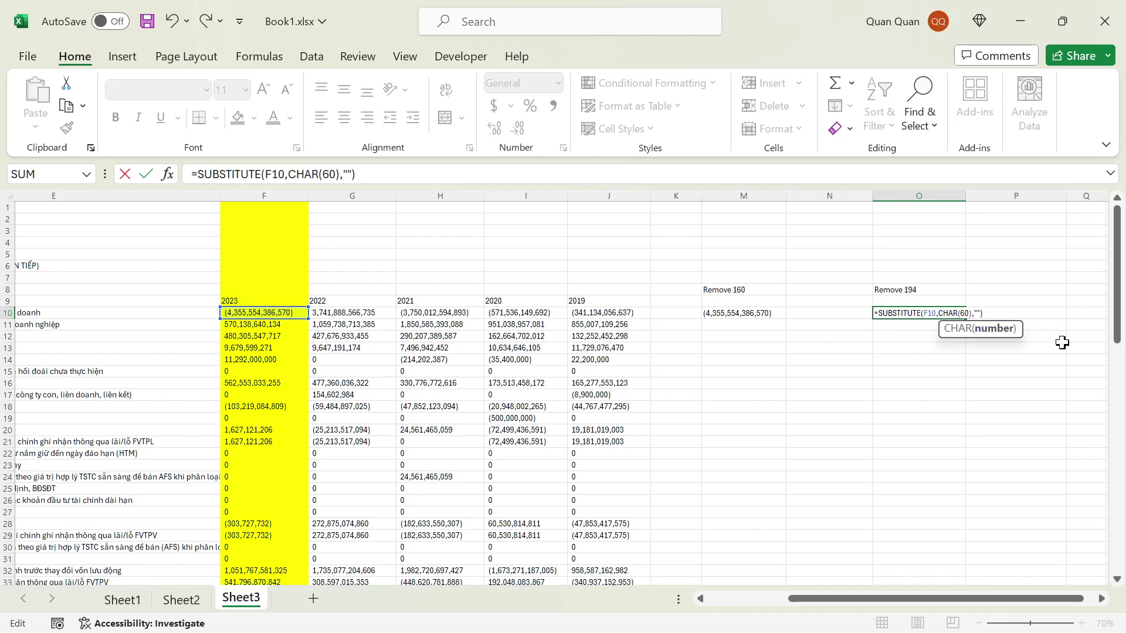
text(9)
key(Return)
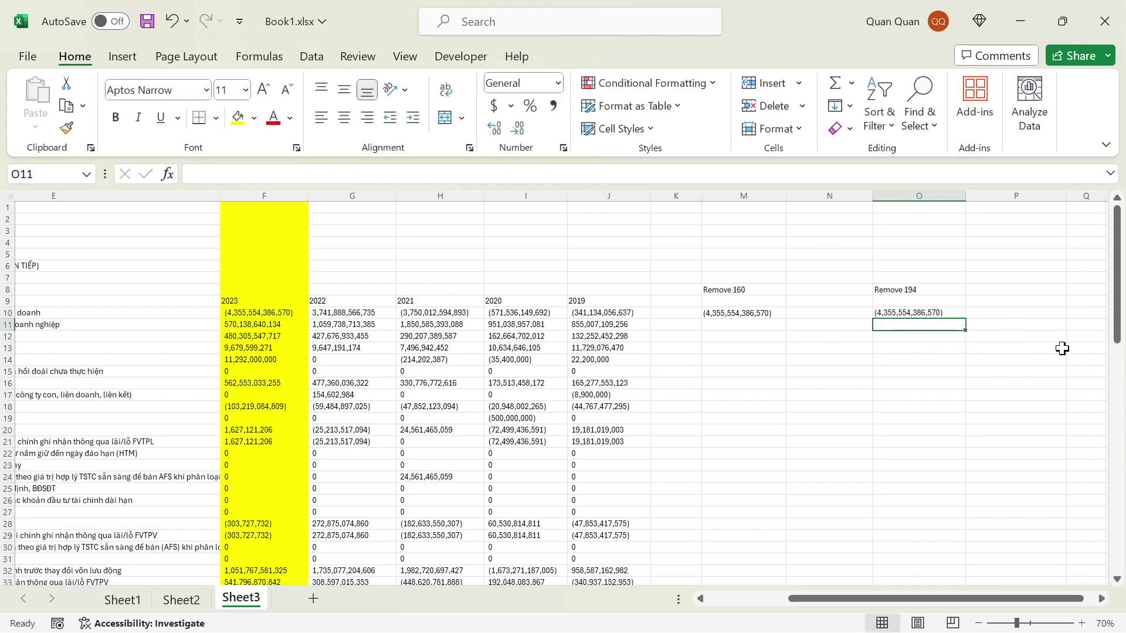
click(768, 310)
Step: Paste M10's result into N10 as values and convert it to the number -4,355,554,386,570
click(925, 312)
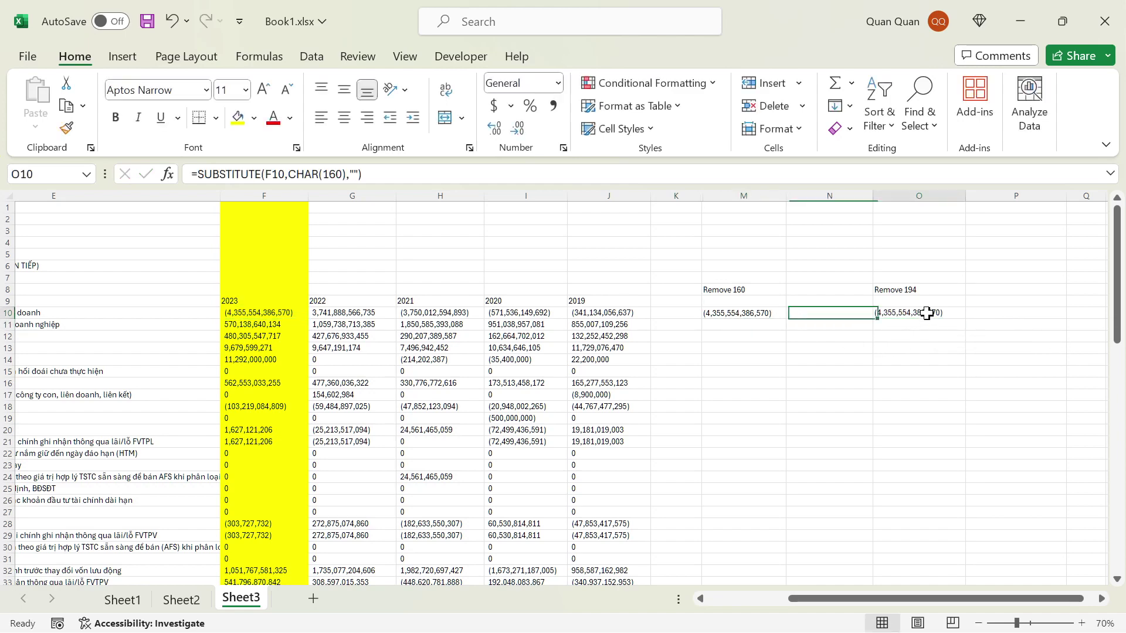
click(730, 310)
key(ctrl+c)
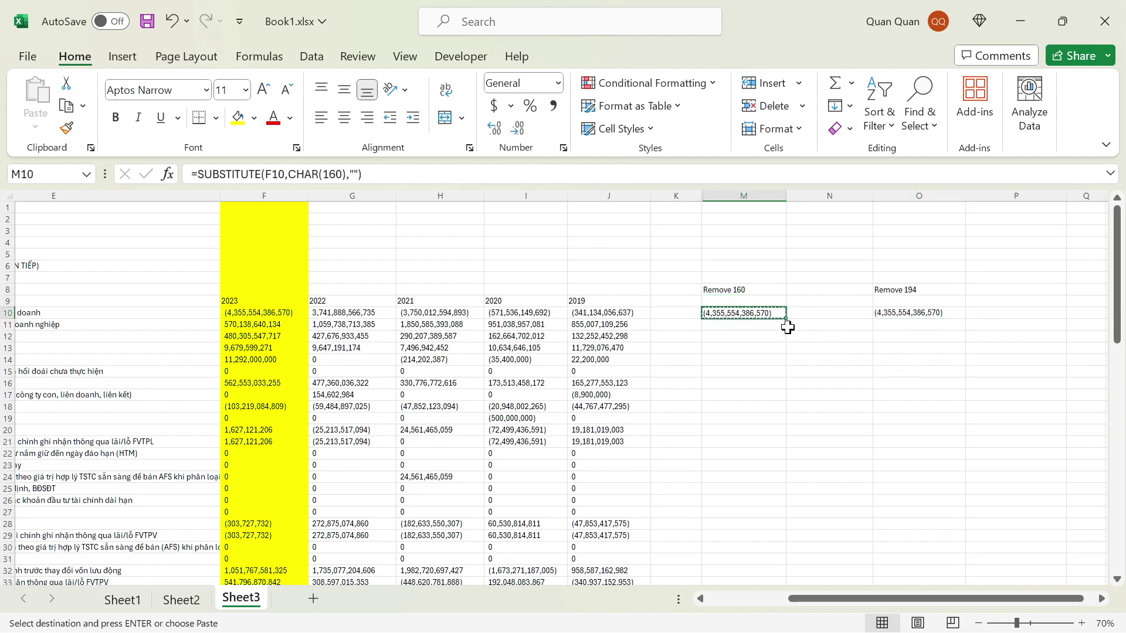
right_click(812, 318)
click(879, 196)
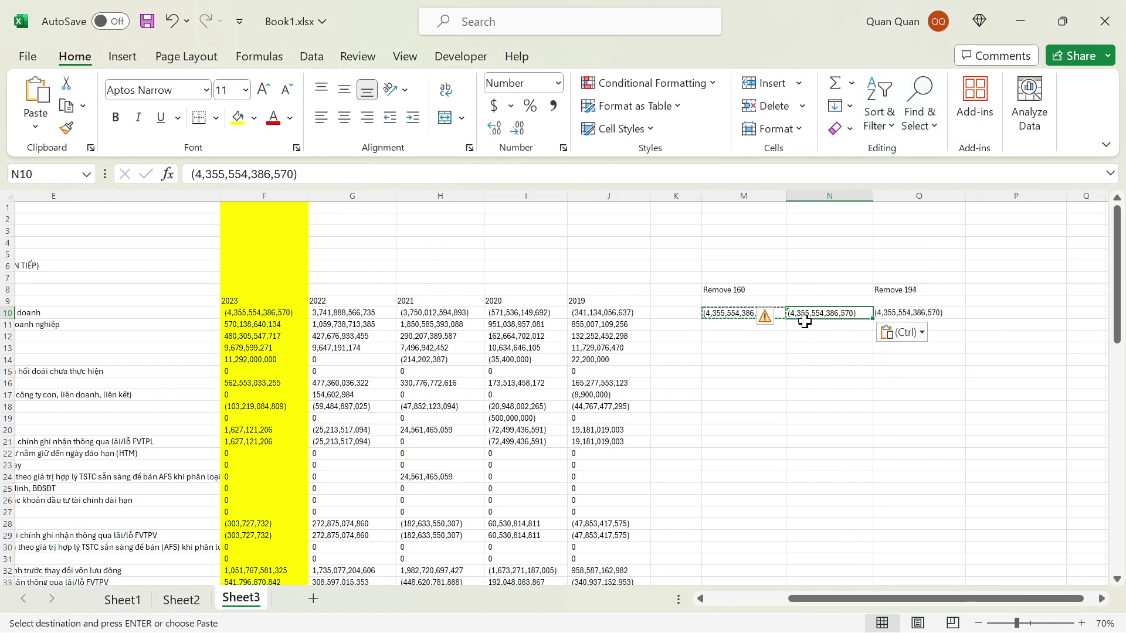
click(764, 317)
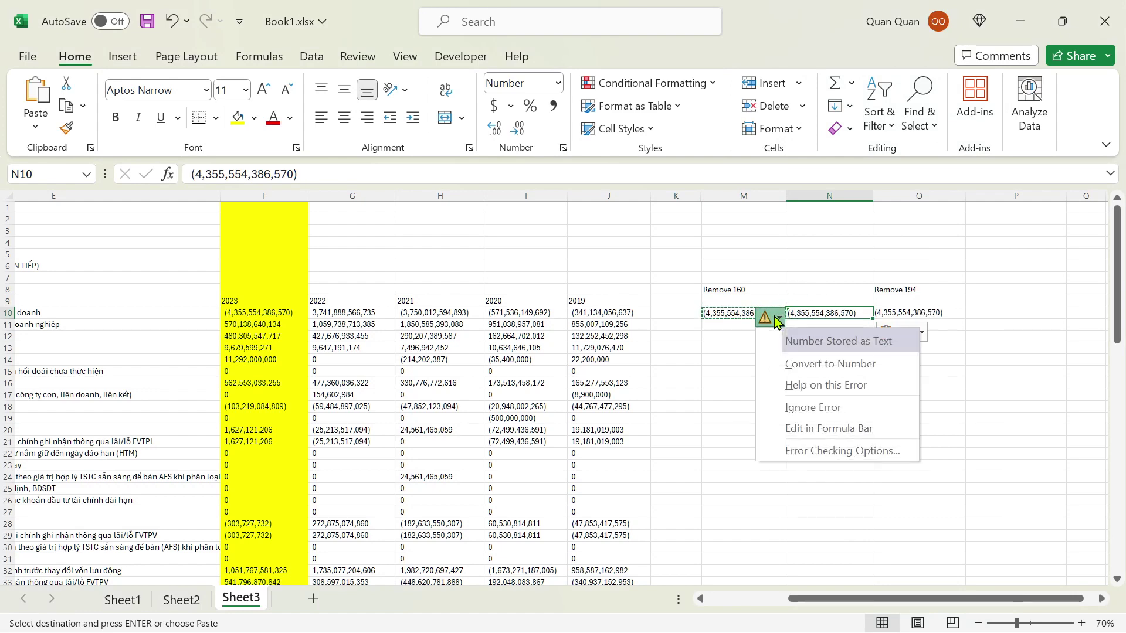
click(824, 364)
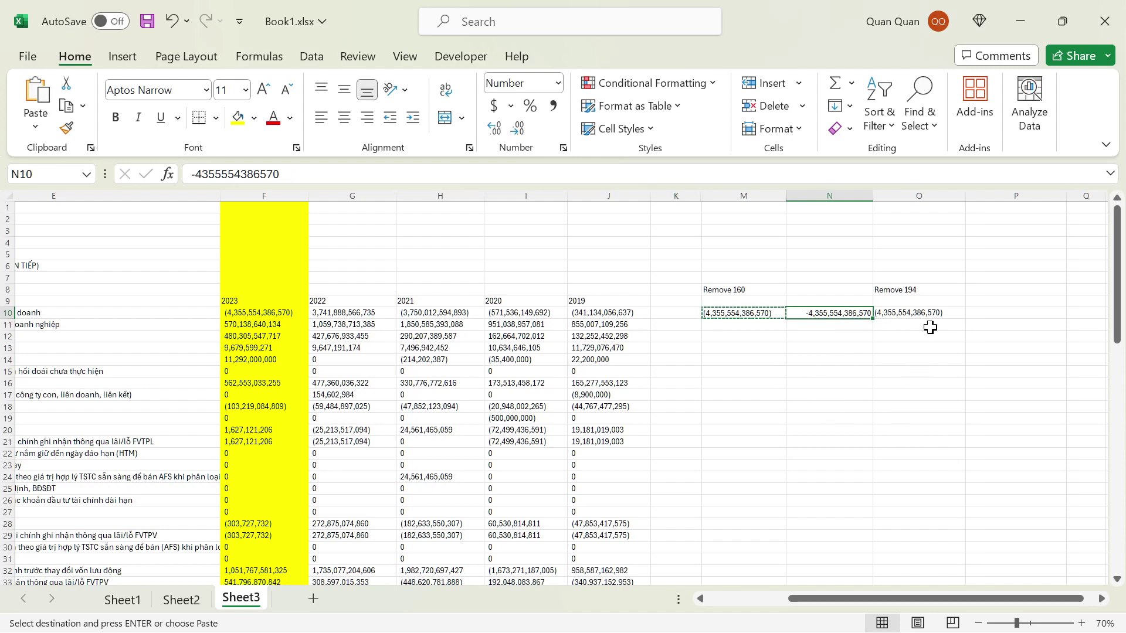
Step: Paste O10's result (4,355,554,386,570) into P10 and check it
click(918, 314)
right_click(1015, 312)
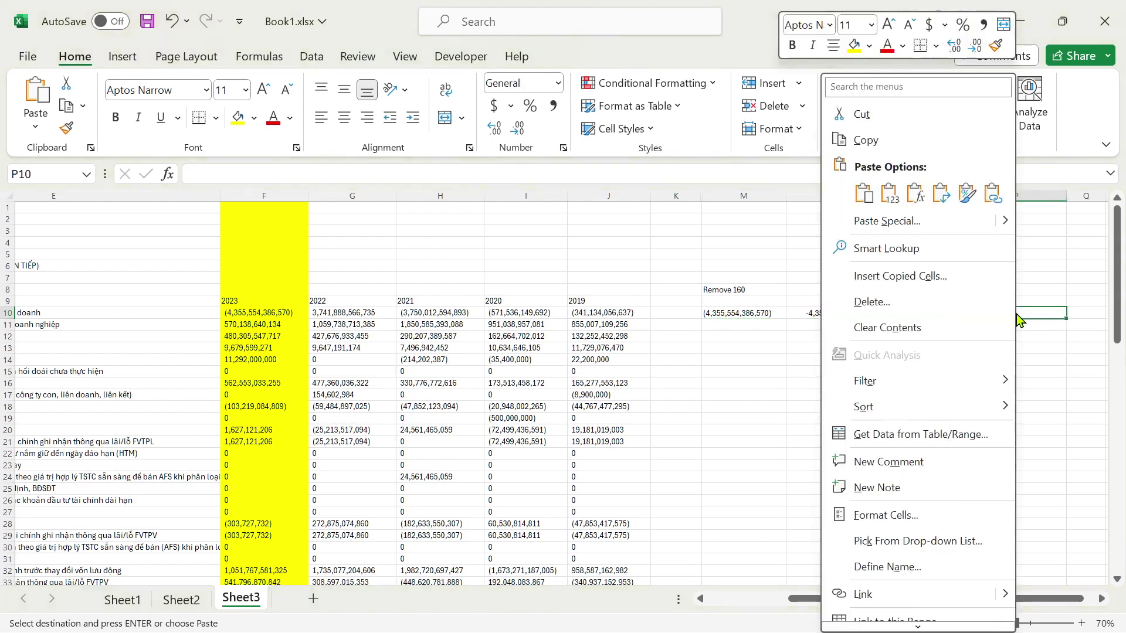
click(911, 200)
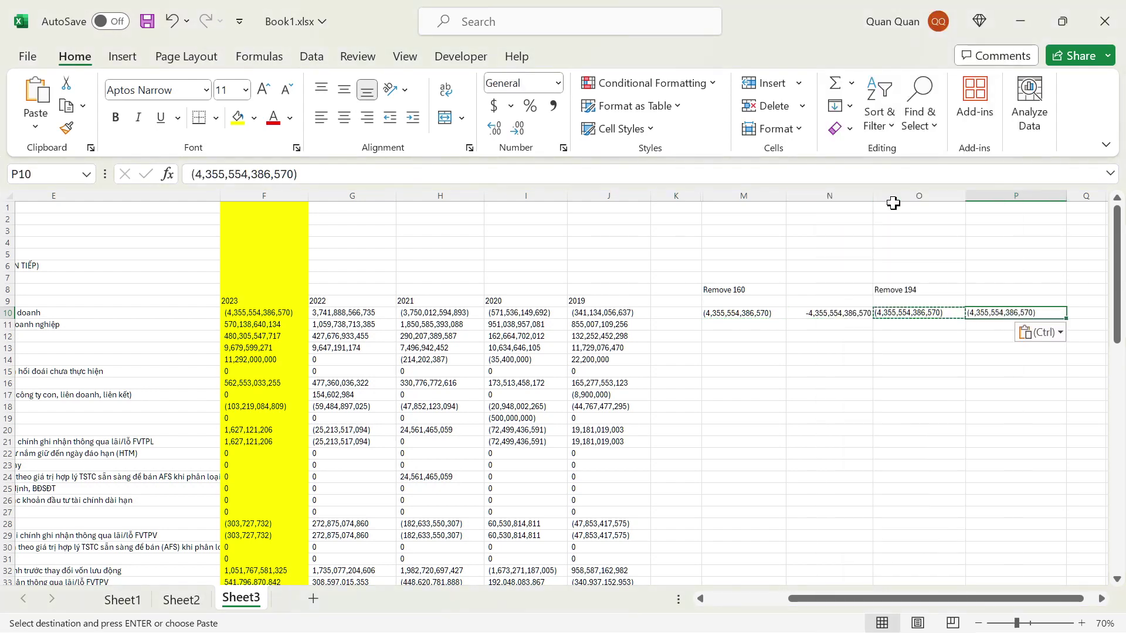
click(962, 313)
click(983, 316)
click(915, 317)
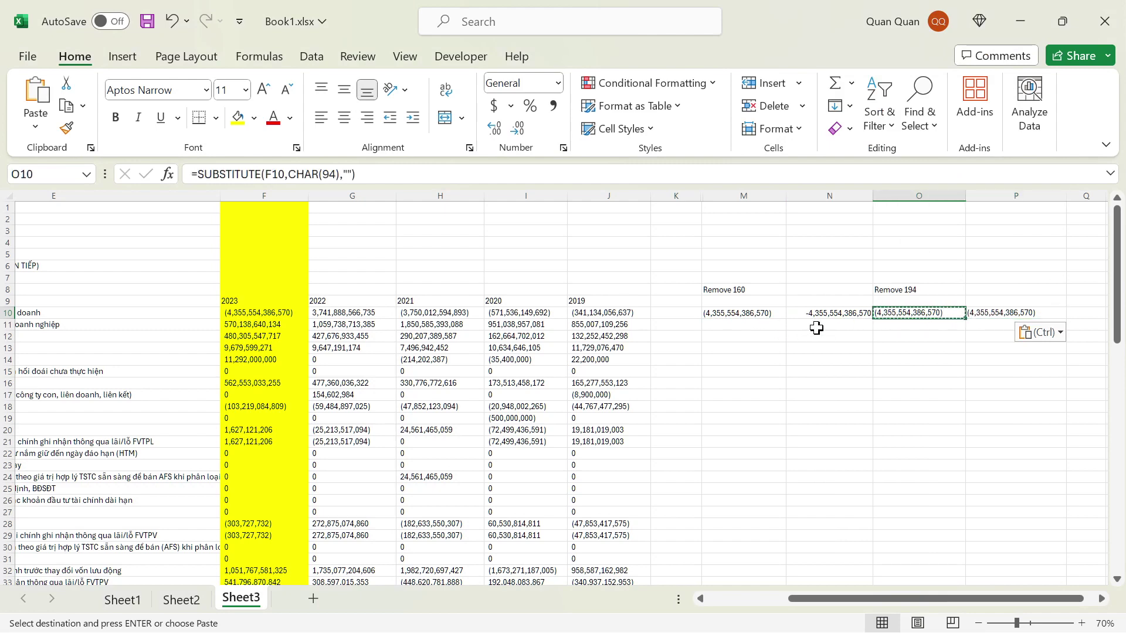
scroll(812, 325, down, 2)
click(762, 245)
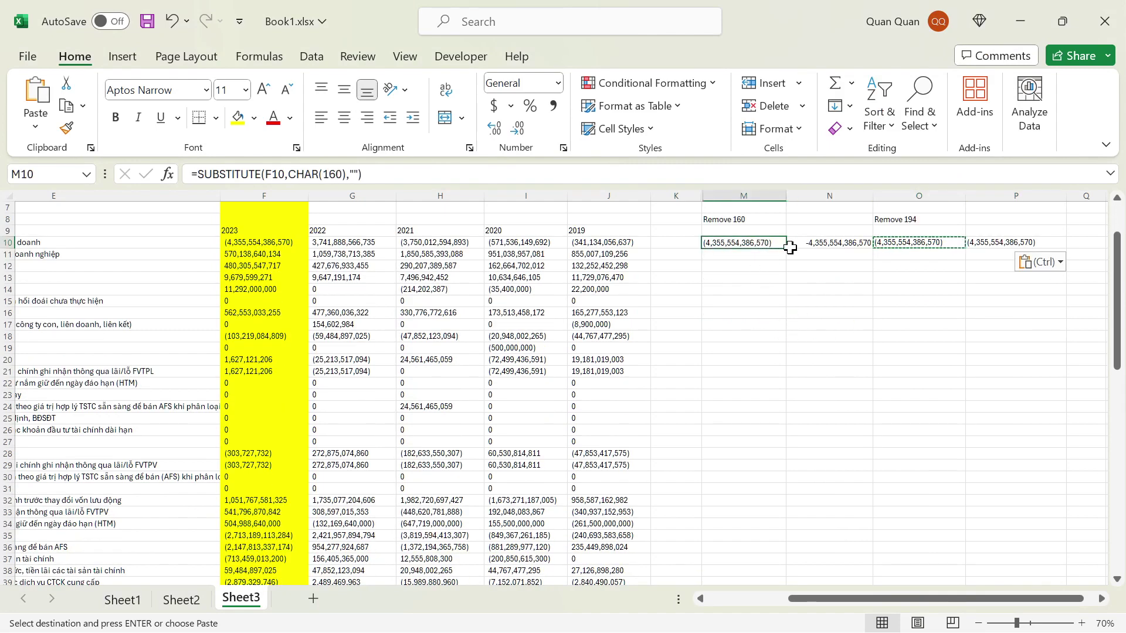
key(Escape)
Step: Fill M10's CHAR(160) SUBSTITUTE formula down column M to row 84
drag(787, 247, 735, 558)
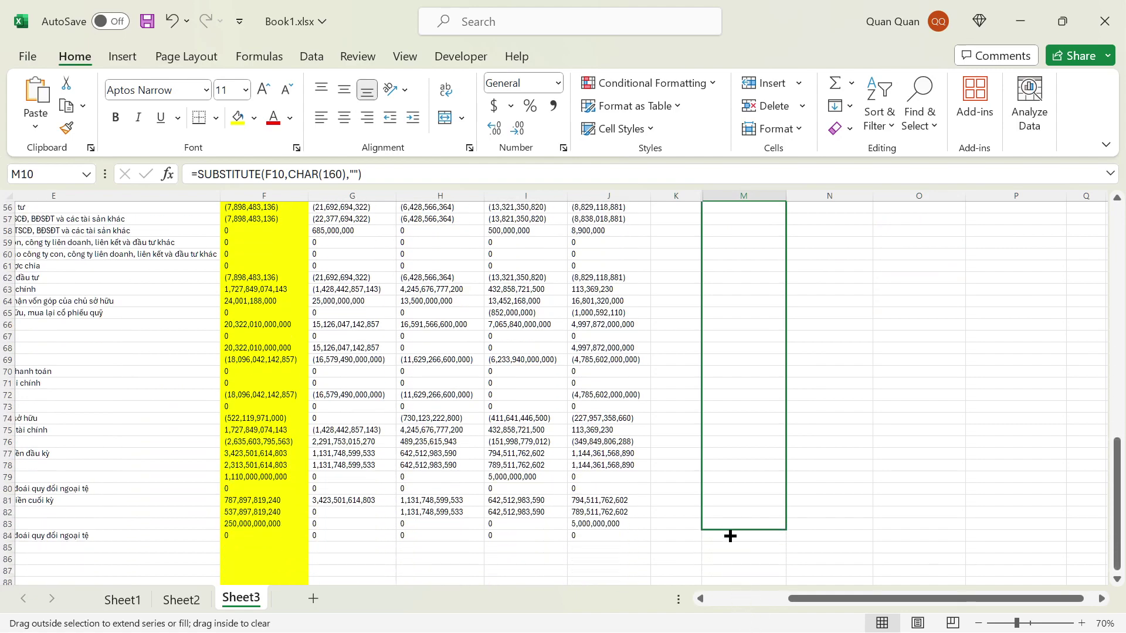
drag(735, 558, 730, 540)
scroll(851, 488, up, 12)
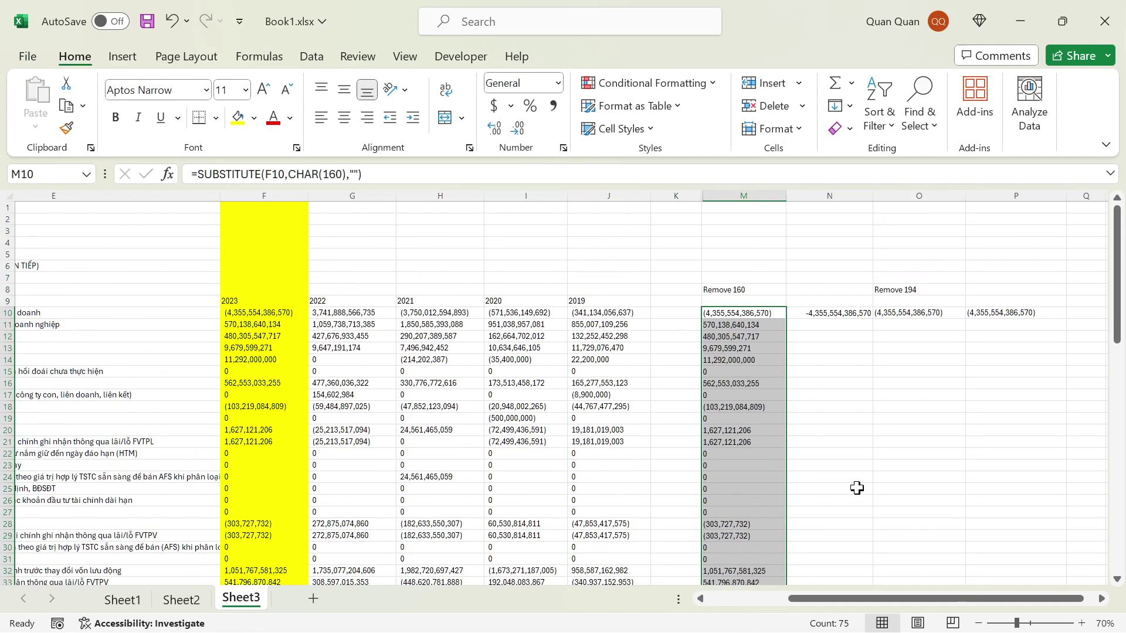
click(845, 316)
click(736, 315)
Step: Select the filled results in column M down to row 84 and copy them
scroll(781, 405, down, 6)
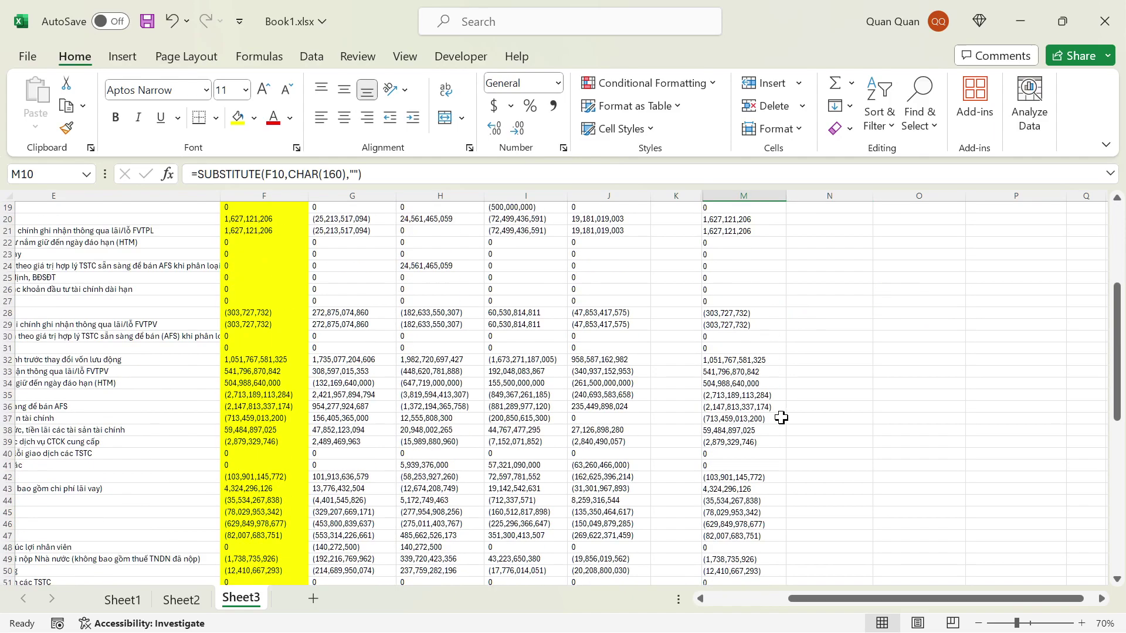
scroll(782, 417, down, 5)
scroll(774, 425, up, 12)
scroll(774, 425, up, 1)
scroll(762, 434, down, 13)
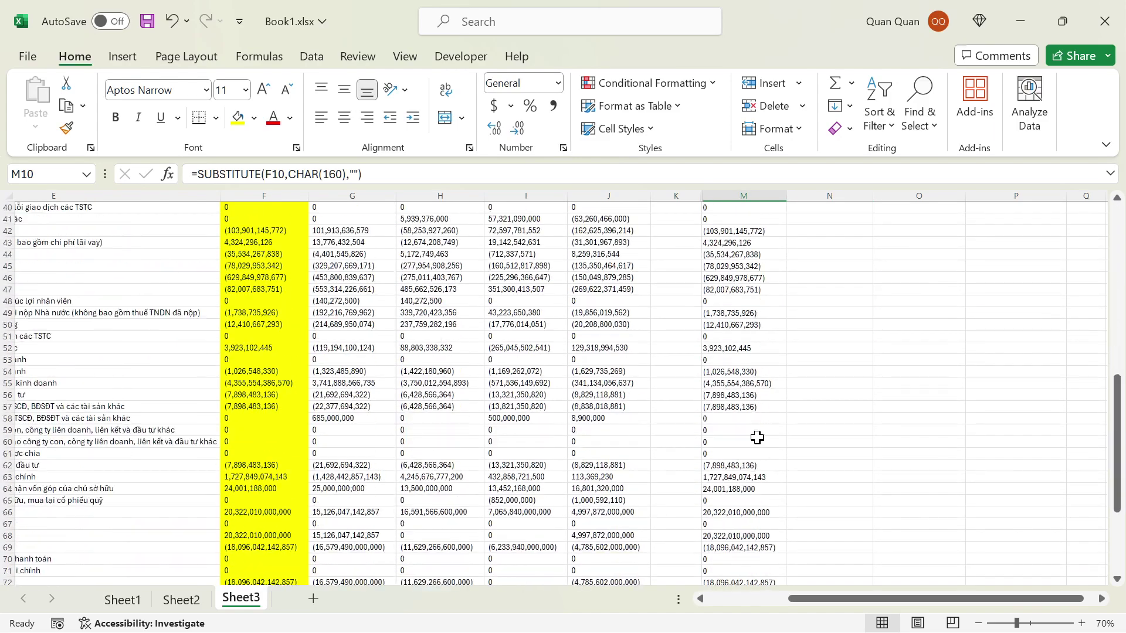
scroll(757, 438, down, 8)
shift+click(754, 440)
key(ctrl+c)
scroll(816, 419, up, 17)
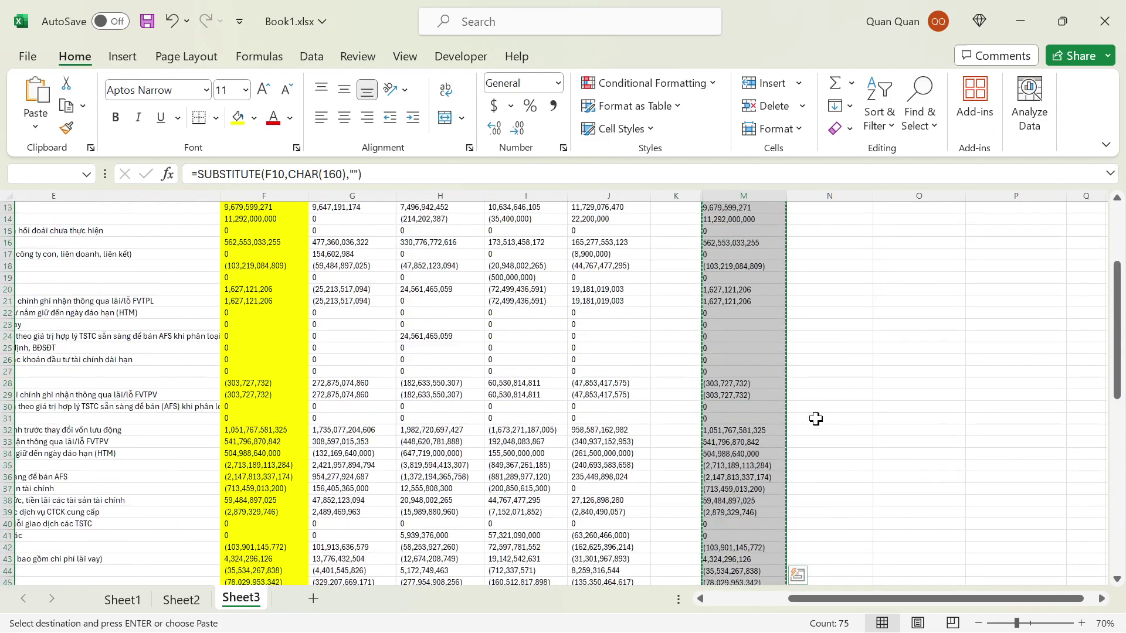
scroll(816, 418, up, 4)
Step: Paste column M's results into column N as values and convert them to numbers
click(833, 312)
right_click(833, 313)
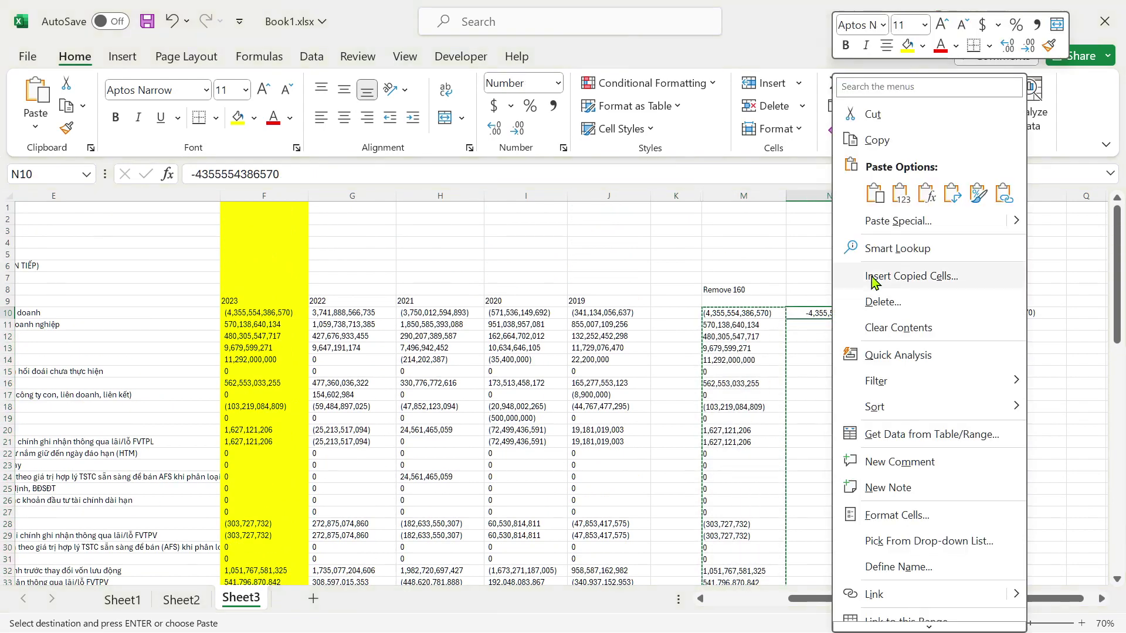
click(906, 189)
click(766, 318)
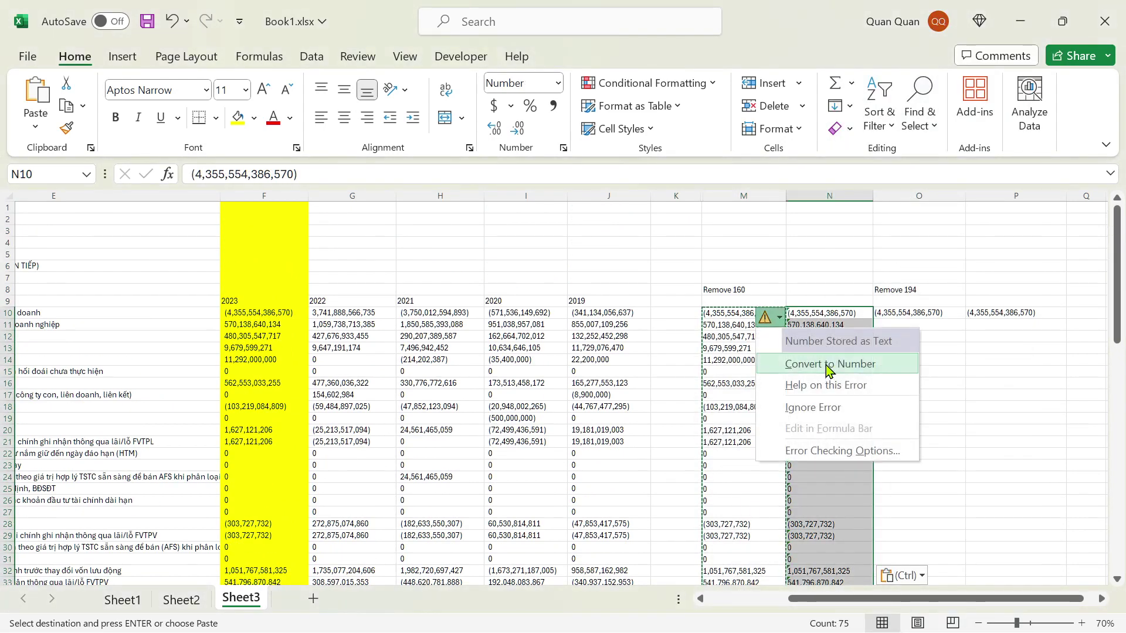
click(829, 367)
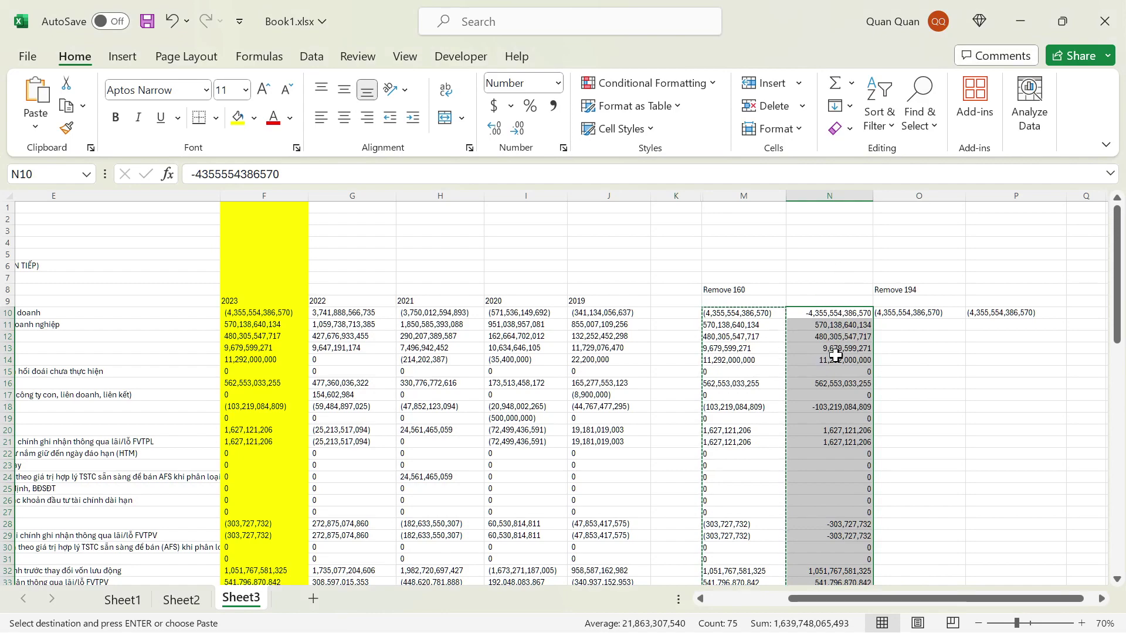
Step: Check the converted values down column N, then select O10 under Remove 194
scroll(846, 445, down, 5)
scroll(847, 440, down, 4)
scroll(849, 434, down, 4)
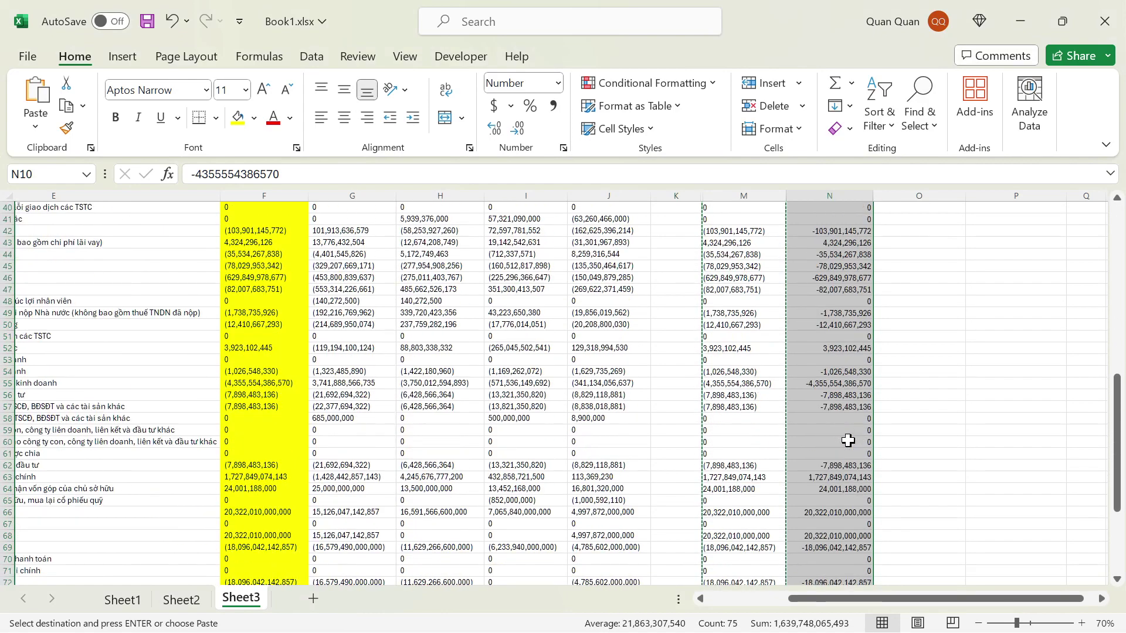
scroll(809, 431, down, 3)
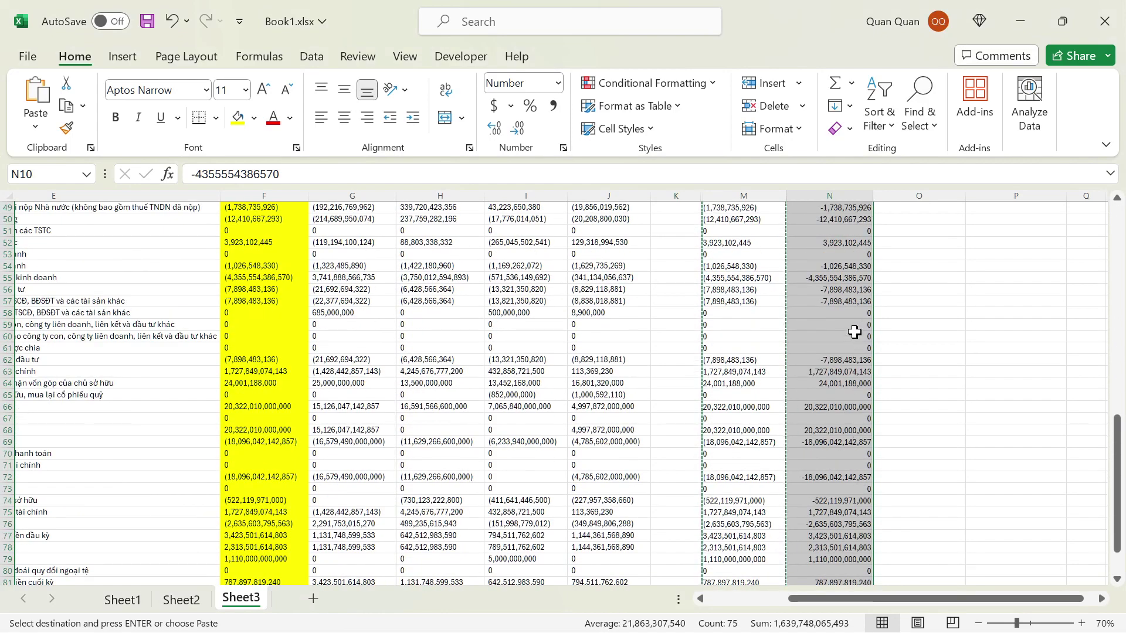
scroll(844, 387, up, 8)
scroll(868, 393, up, 8)
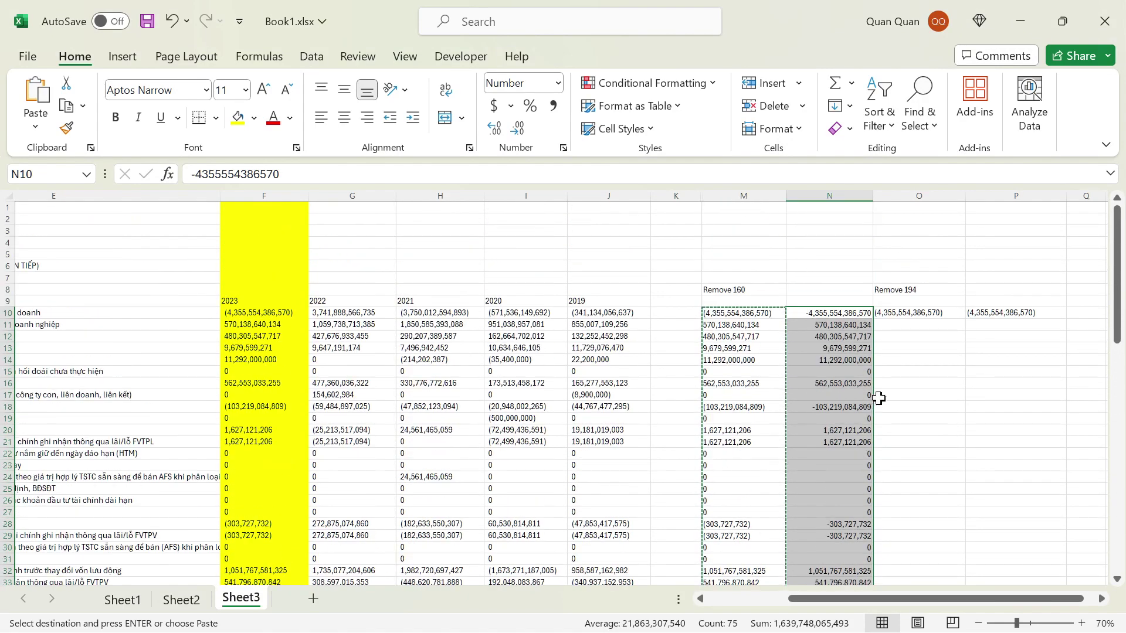
click(922, 312)
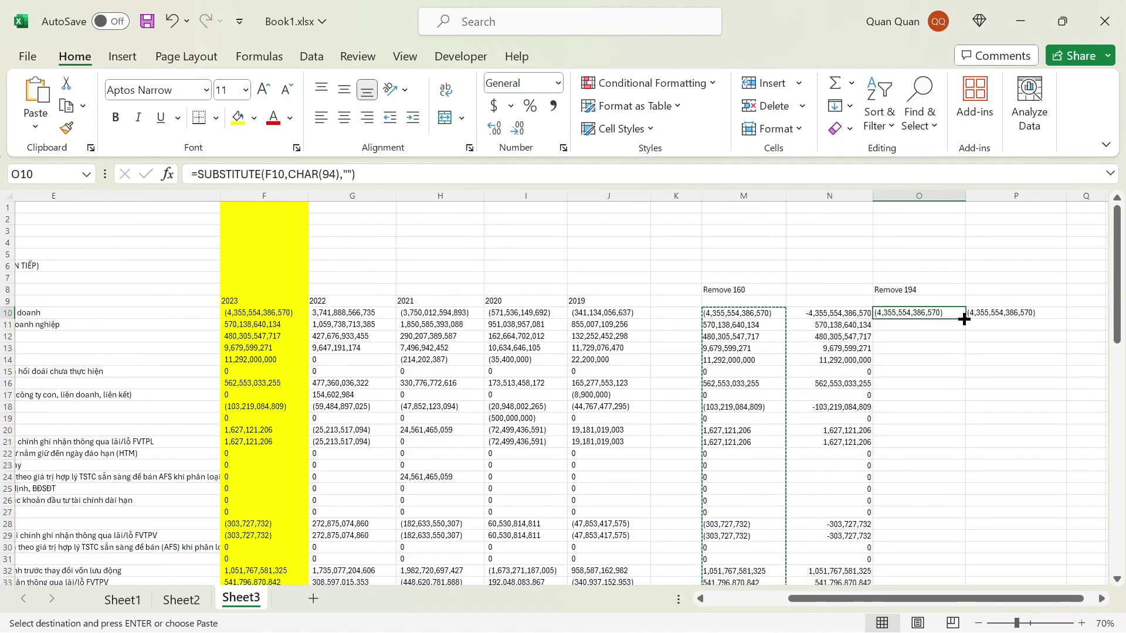
Step: Fill O10's formula down to O16, paste the results into P10, then undo that paste
drag(965, 319, 956, 365)
key(ctrl+c)
right_click(984, 312)
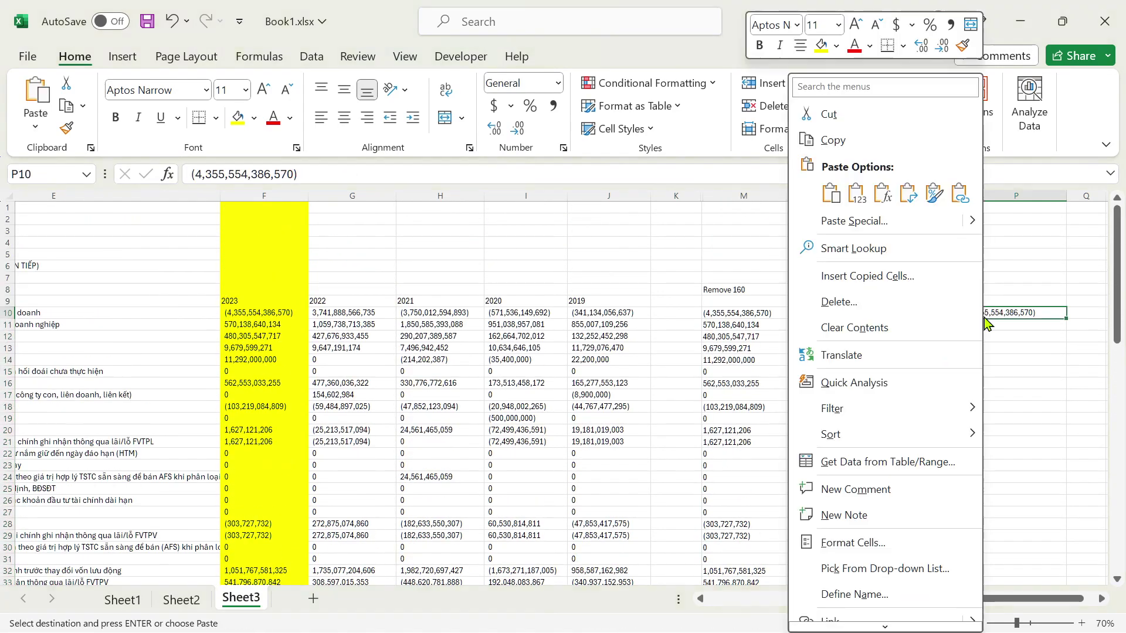
click(878, 201)
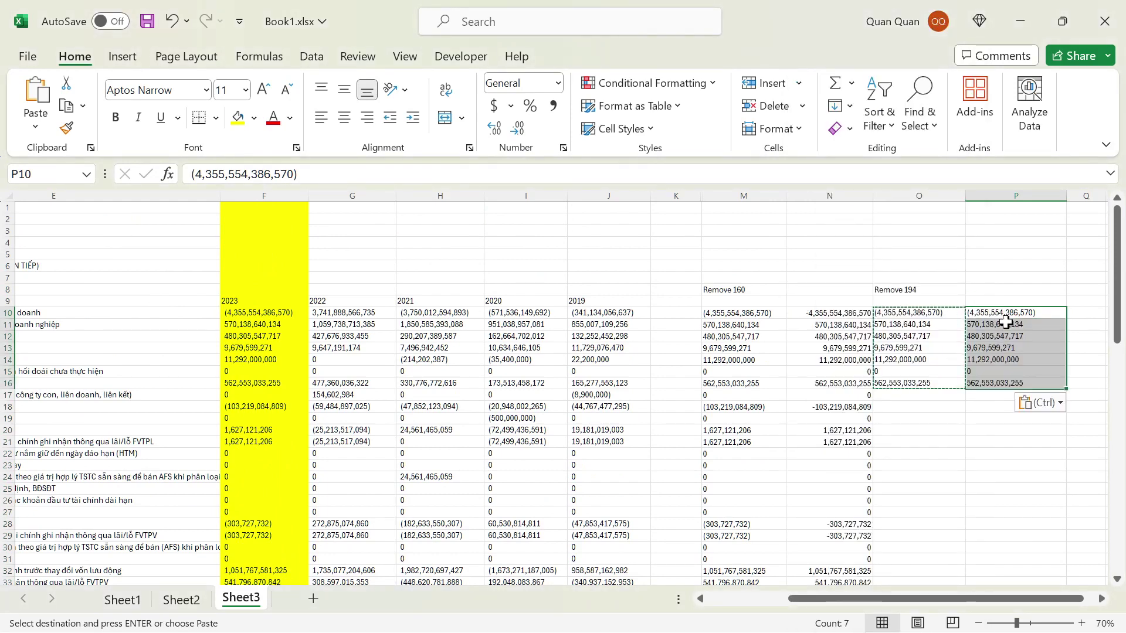
drag(1007, 314, 995, 348)
key(ctrl+z)
Step: Change O10's formula to CHAR(65), fill it to O17, and paste the values into P10
click(924, 313)
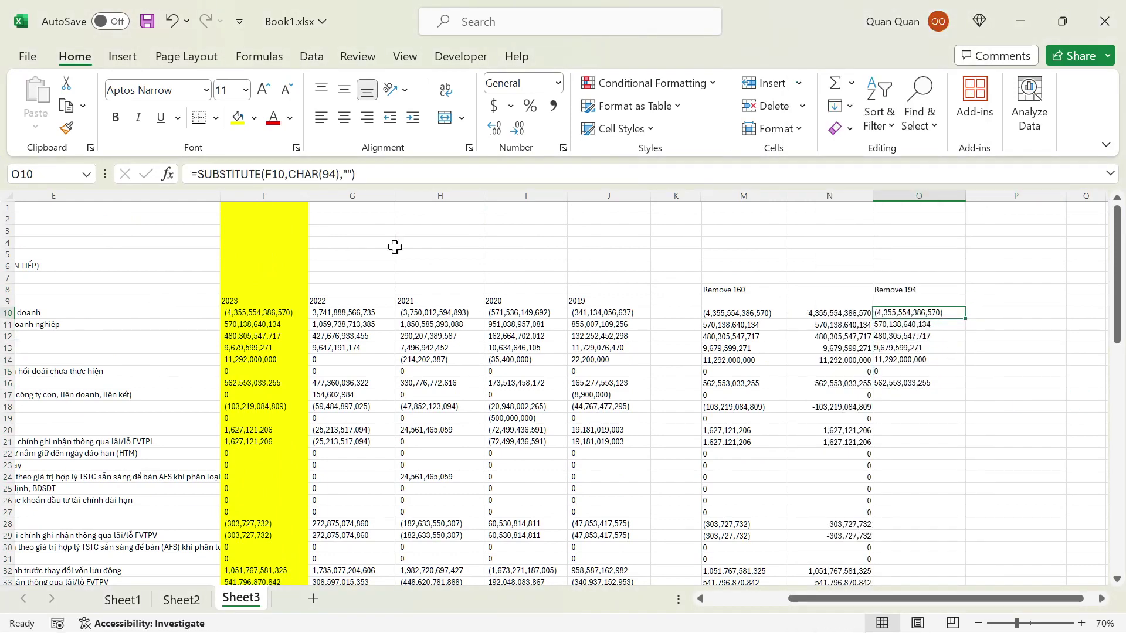
click(336, 174)
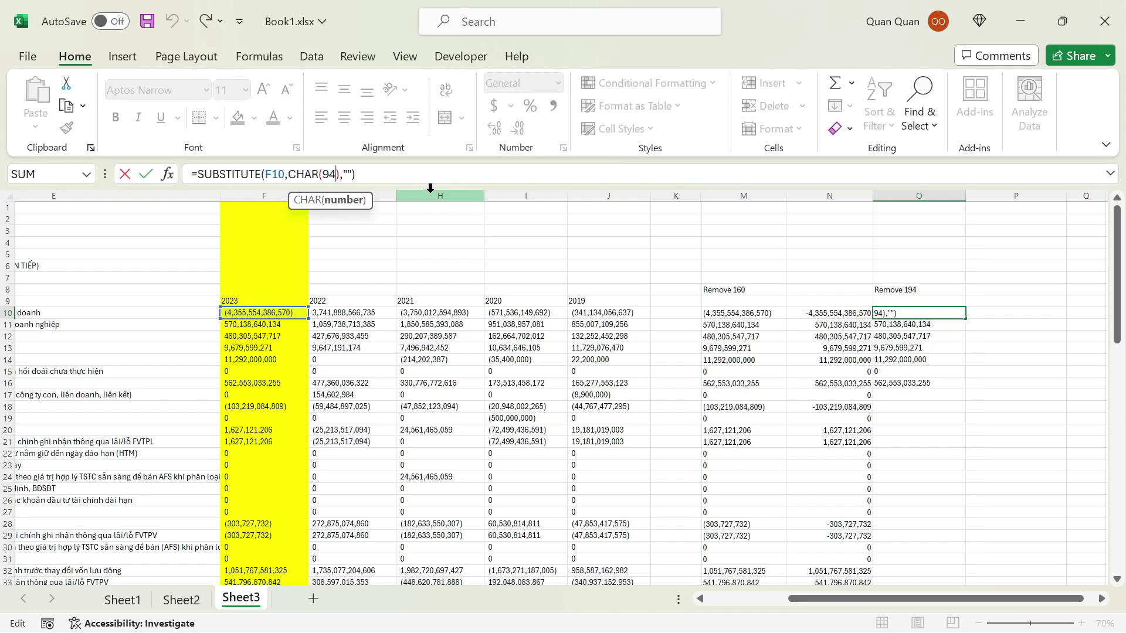
text(65)
key(Return)
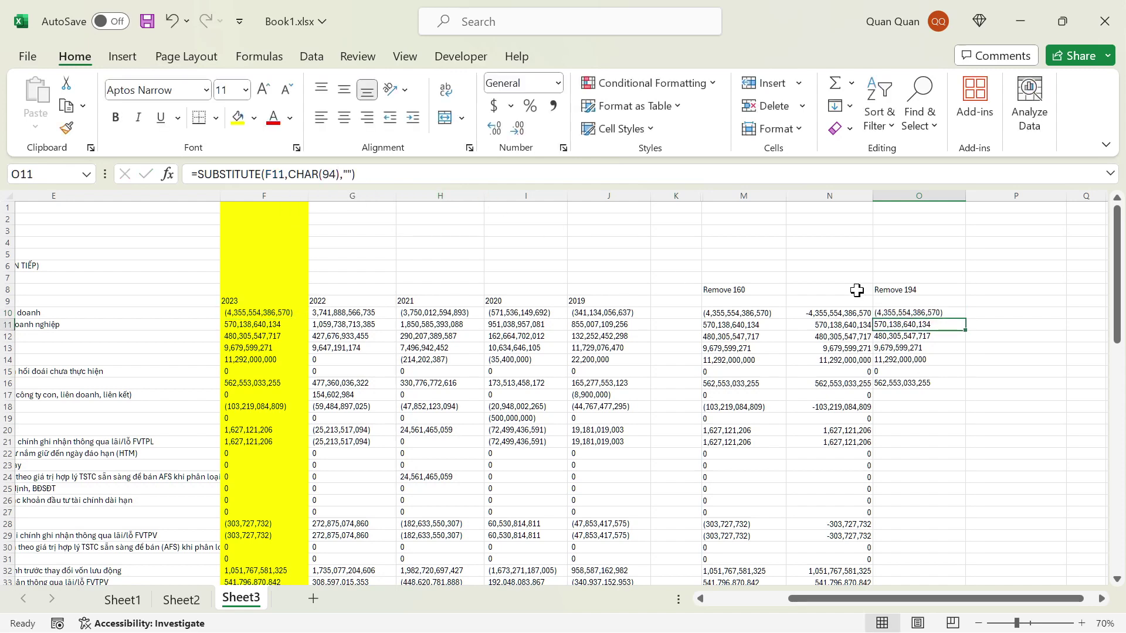
click(917, 314)
drag(965, 318, 958, 397)
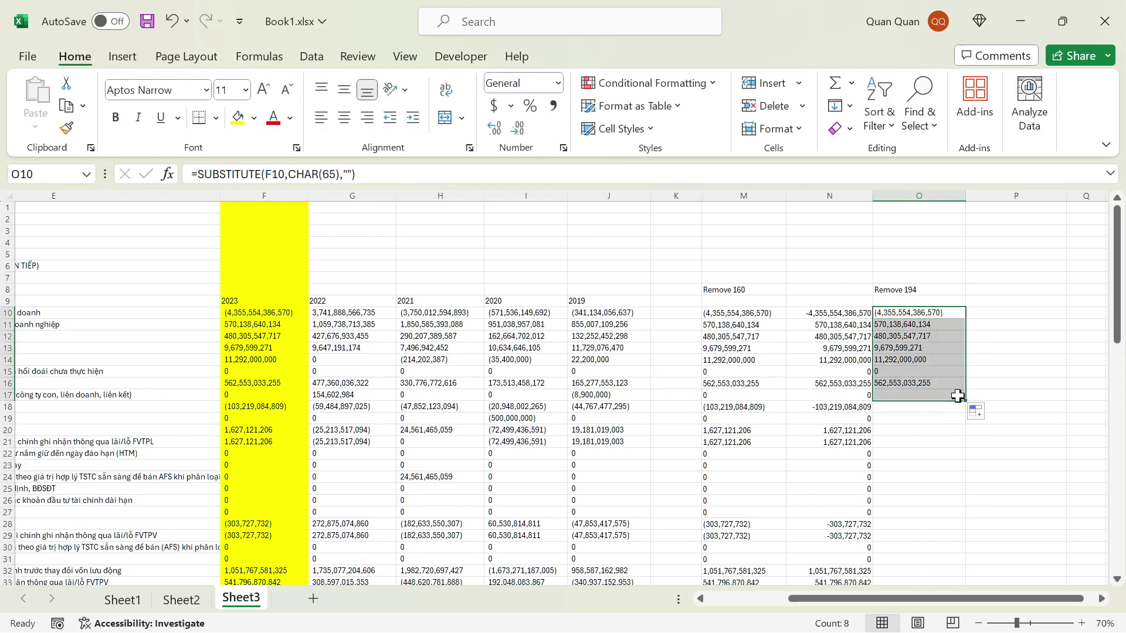
key(ctrl+c)
right_click(997, 312)
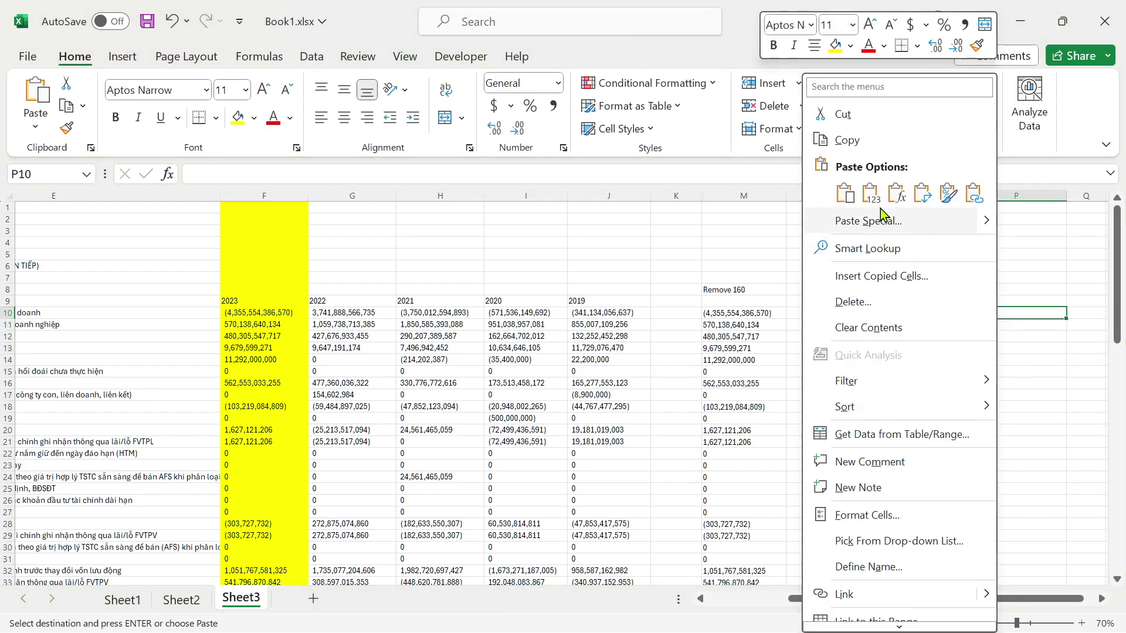
click(836, 220)
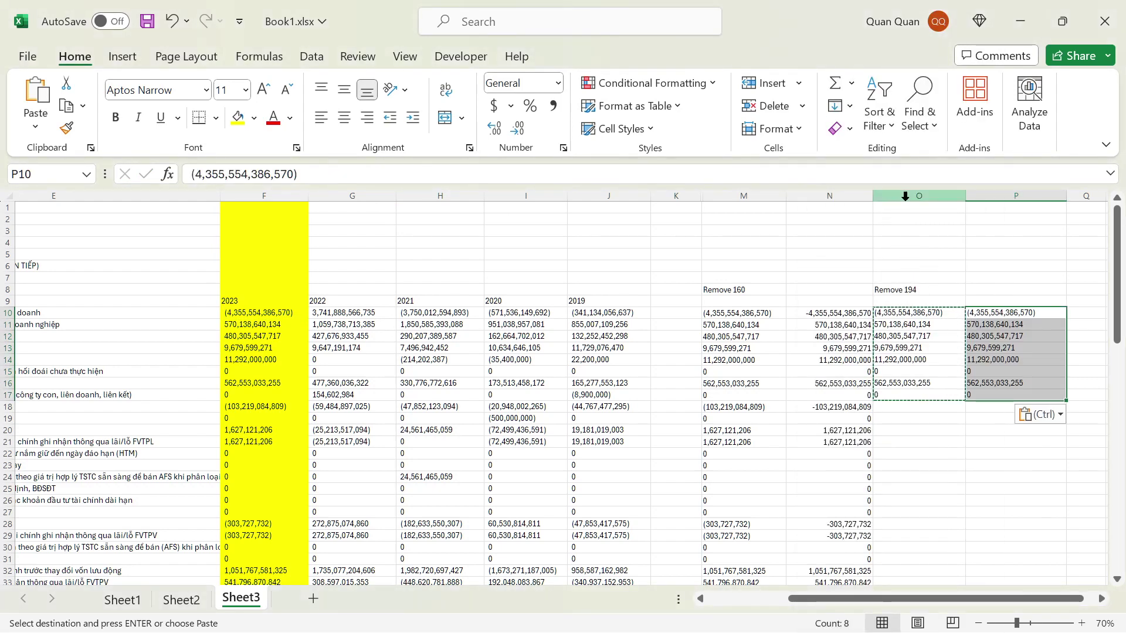
Step: Clear the trial cells O10:P17 and switch to HexEd.it
drag(916, 313, 988, 405)
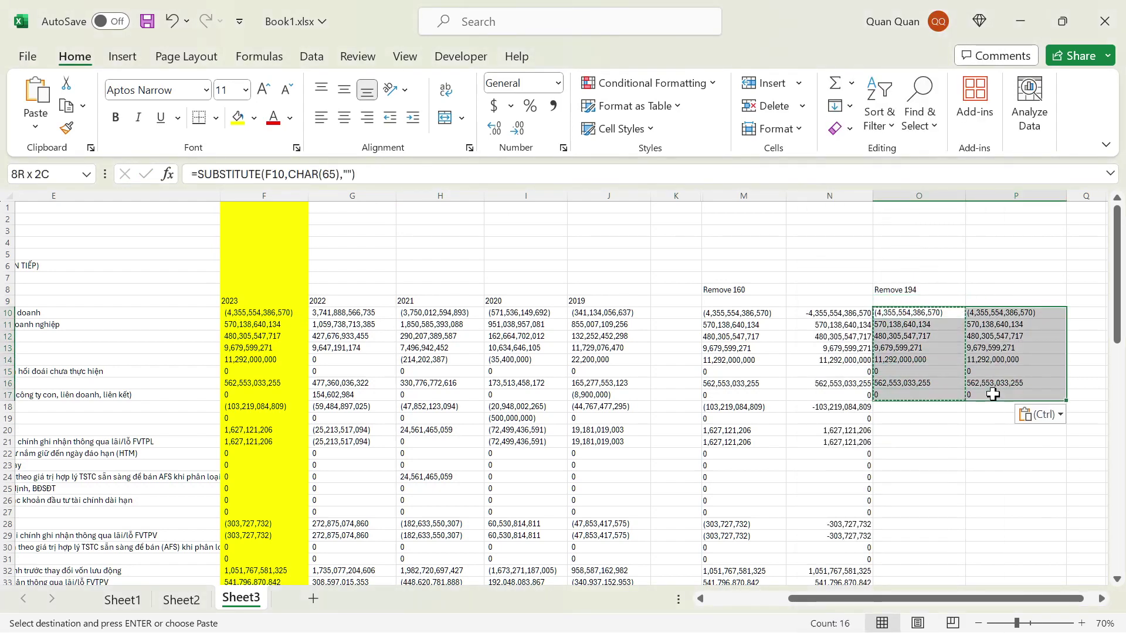
key(Delete)
key(alt+Tab)
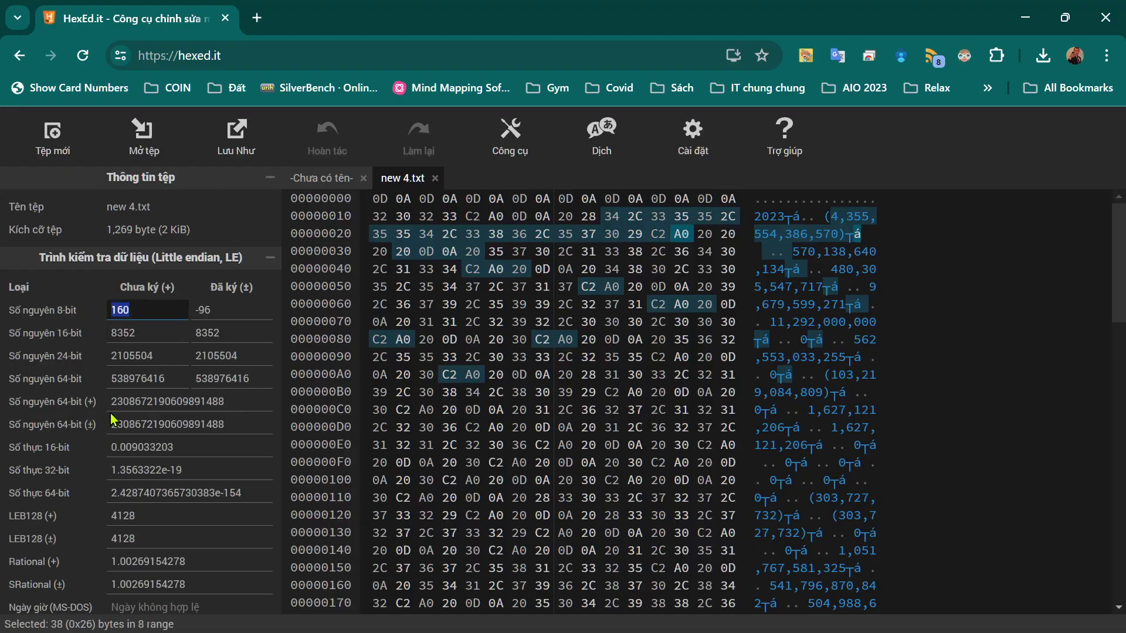
Step: Return to Excel after checking that new 4.txt's C2 A0 bytes decode to 160
key(alt+Tab)
key(alt+Tab)
key(alt+Tab)
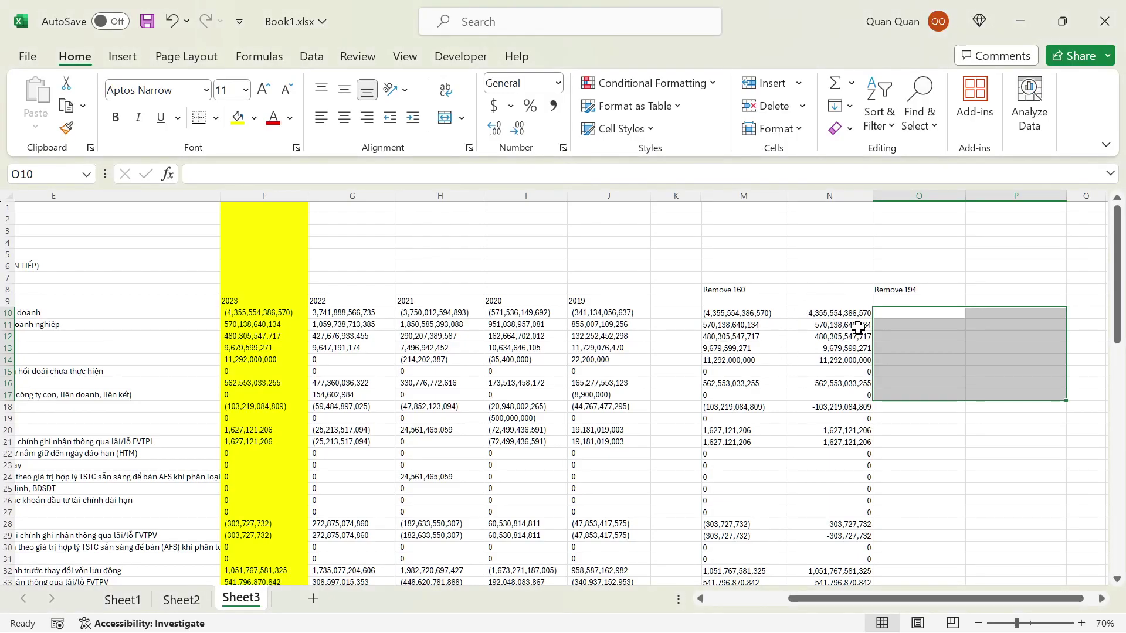
scroll(852, 328, down, 3)
scroll(853, 352, down, 3)
scroll(854, 369, down, 3)
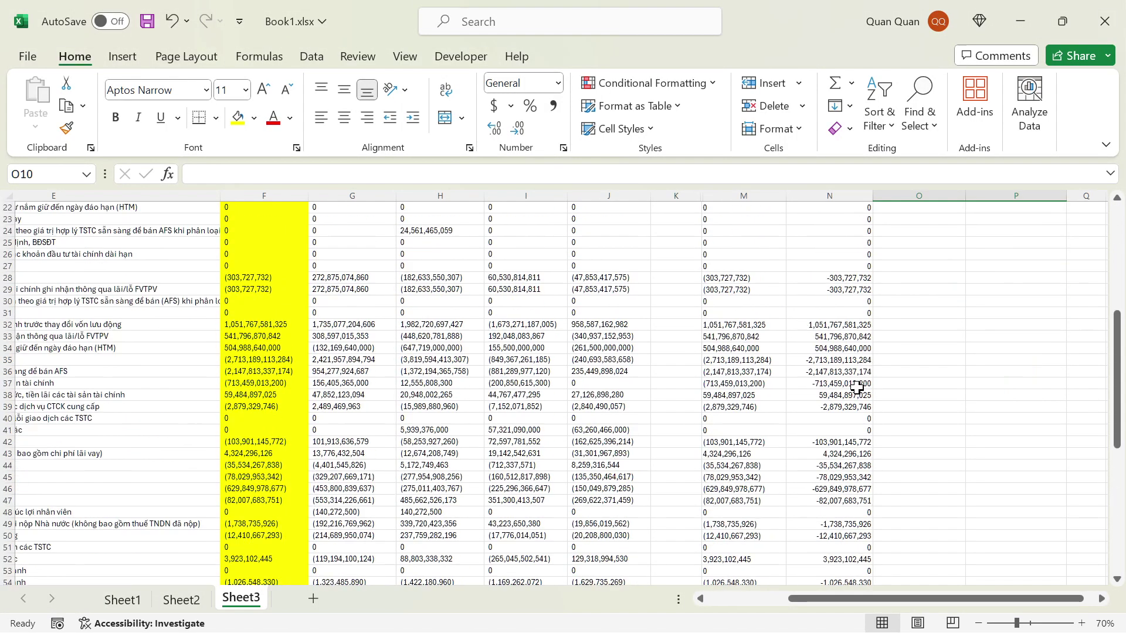
scroll(856, 397, up, 10)
drag(339, 312, 329, 410)
click(276, 336)
key(ctrl+v)
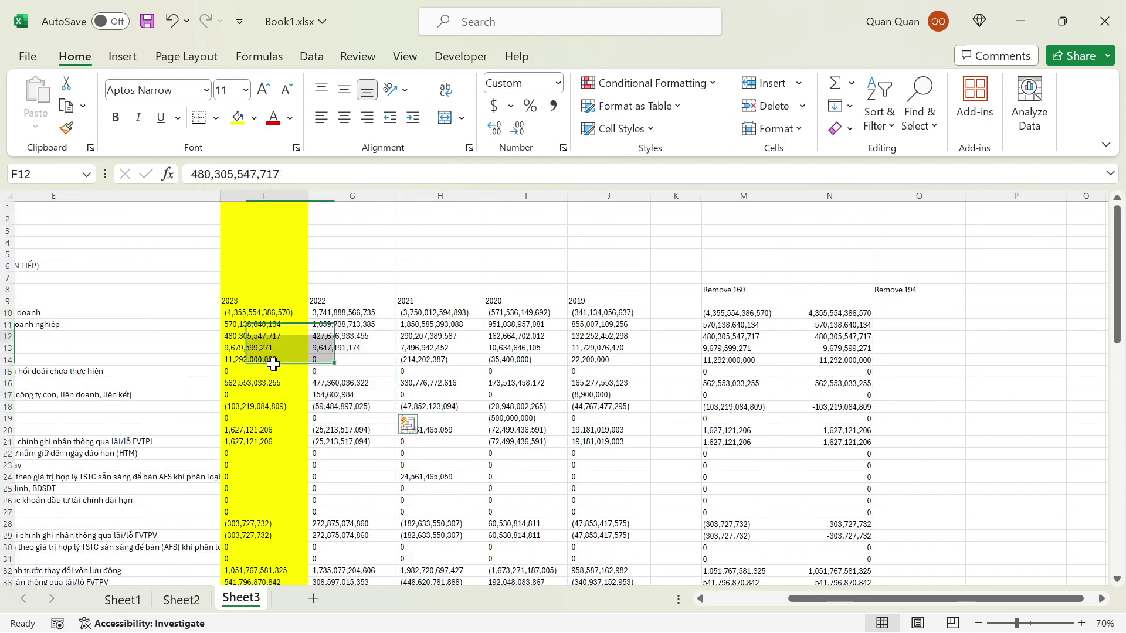
drag(276, 324, 276, 422)
drag(830, 314, 827, 419)
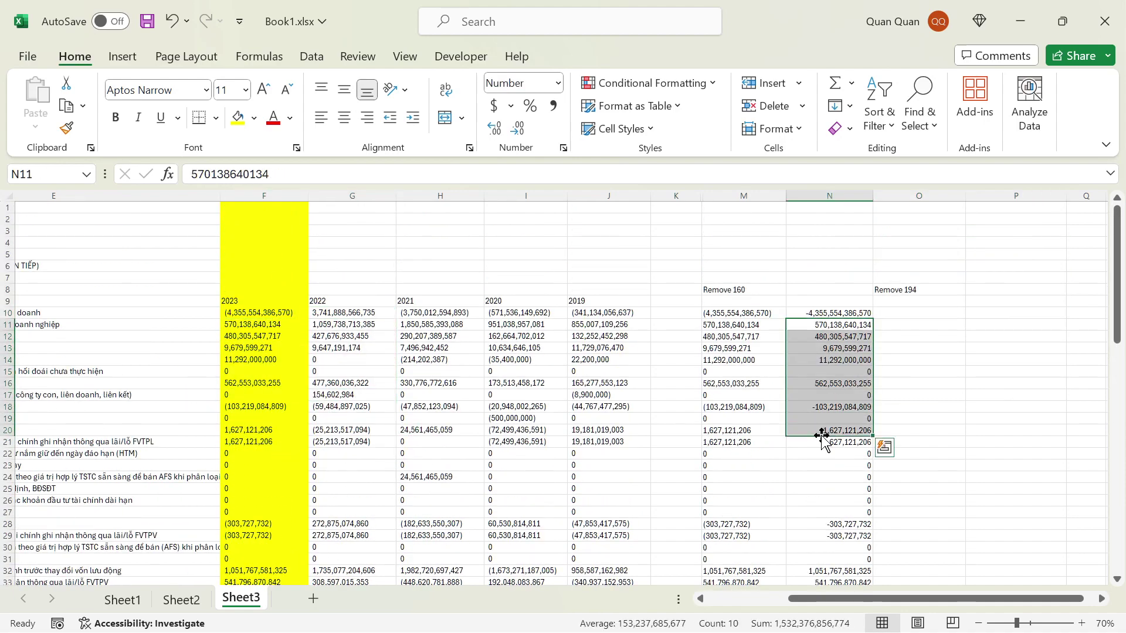
key(ctrl+v)
scroll(816, 493, down, 1)
scroll(816, 492, down, 2)
scroll(800, 461, down, 4)
scroll(800, 453, down, 5)
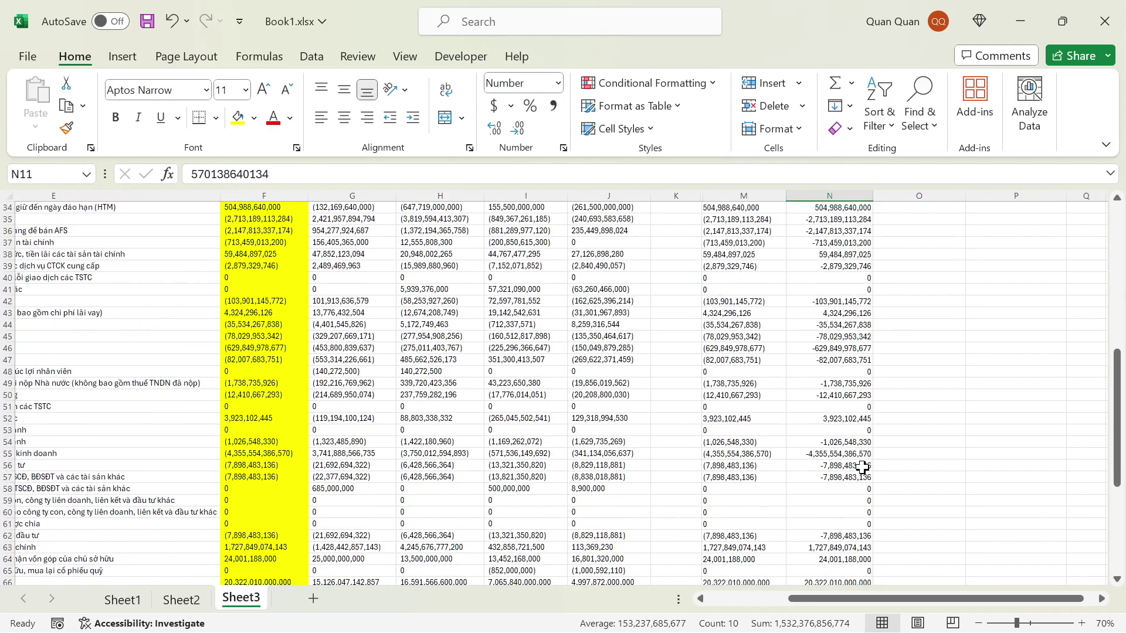
scroll(862, 468, down, 5)
scroll(843, 451, down, 5)
scroll(1015, 536, up, 8)
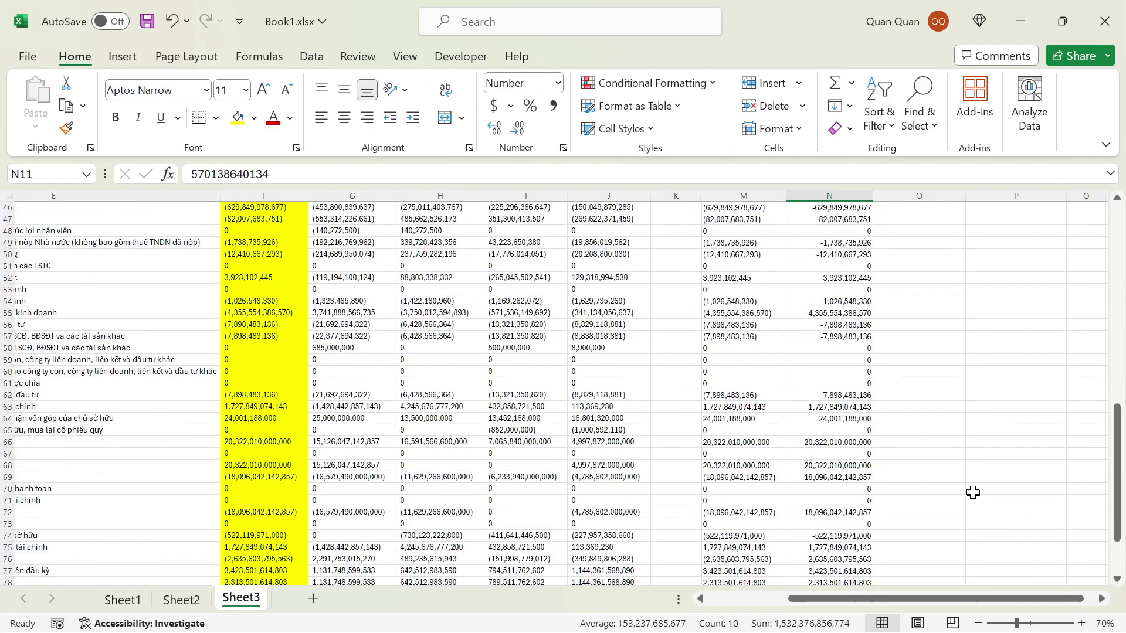
scroll(975, 491, up, 11)
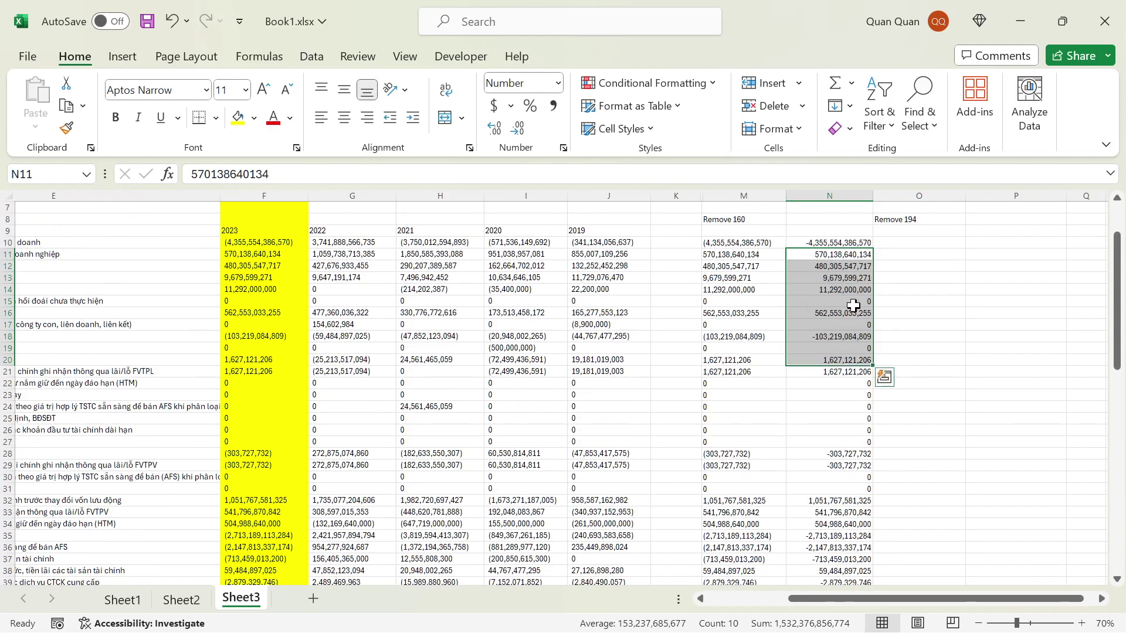
scroll(706, 319, up, 2)
click(707, 313)
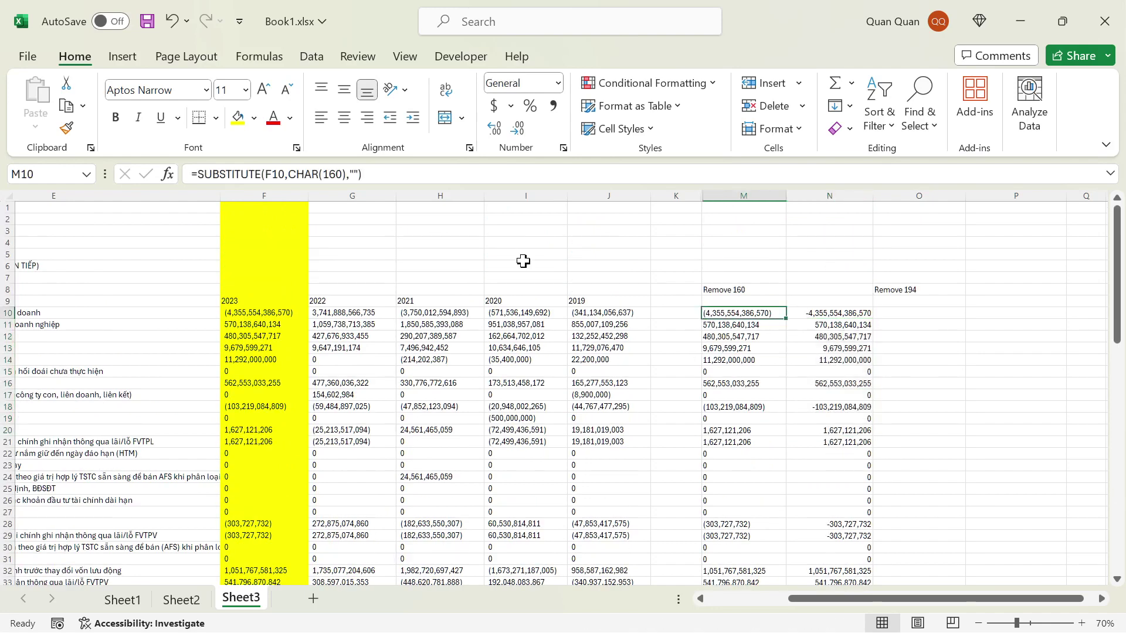
click(252, 175)
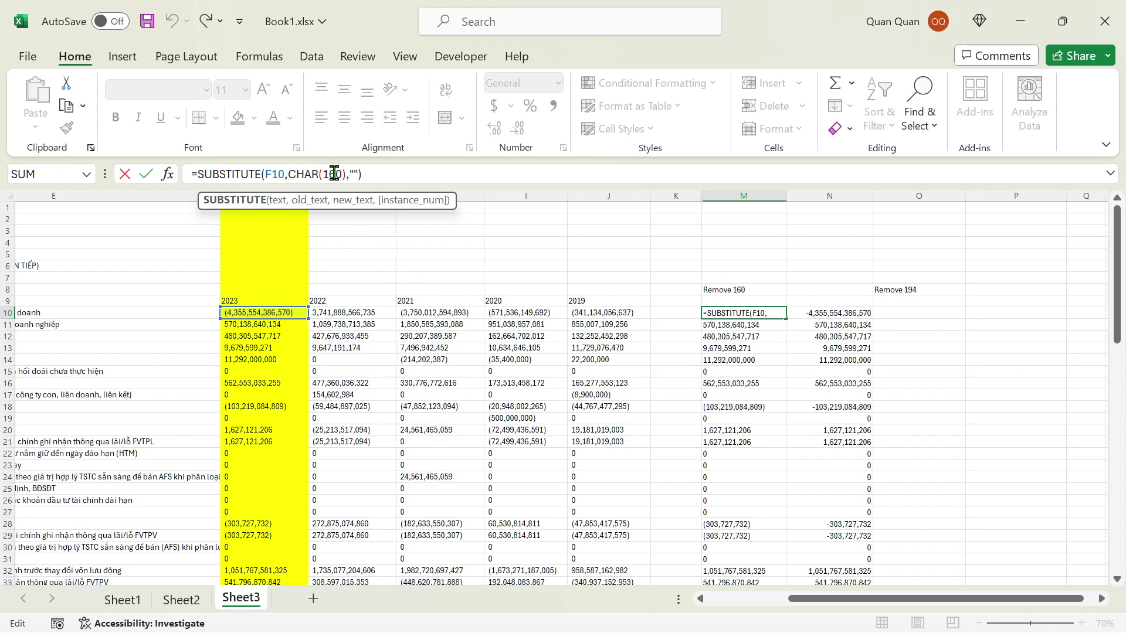
double_click(333, 173)
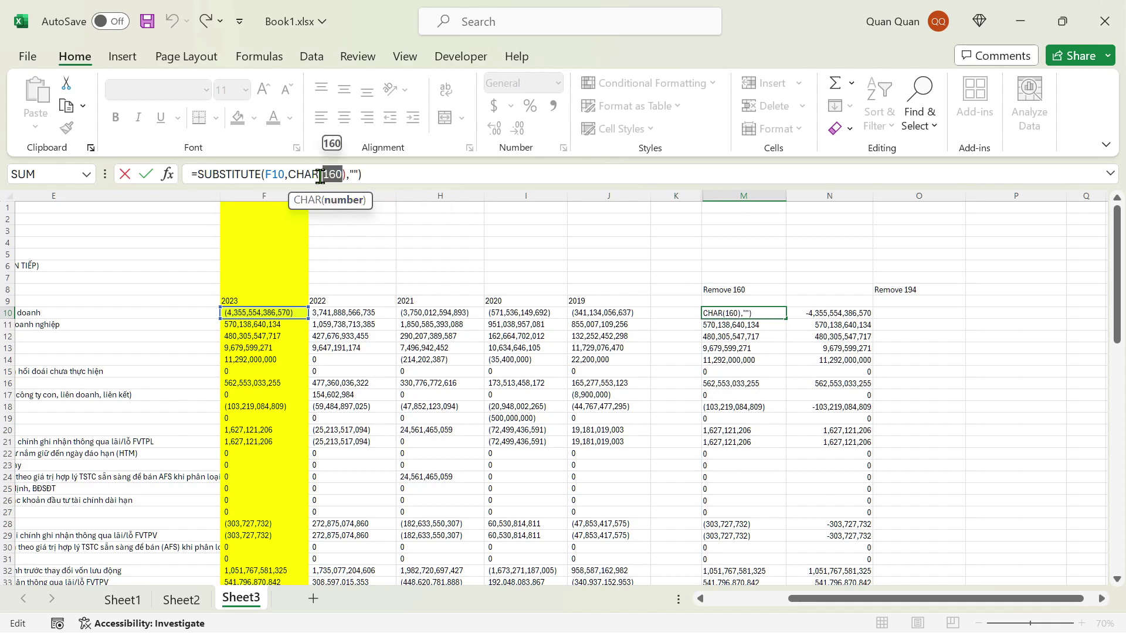
key(ctrl+Return)
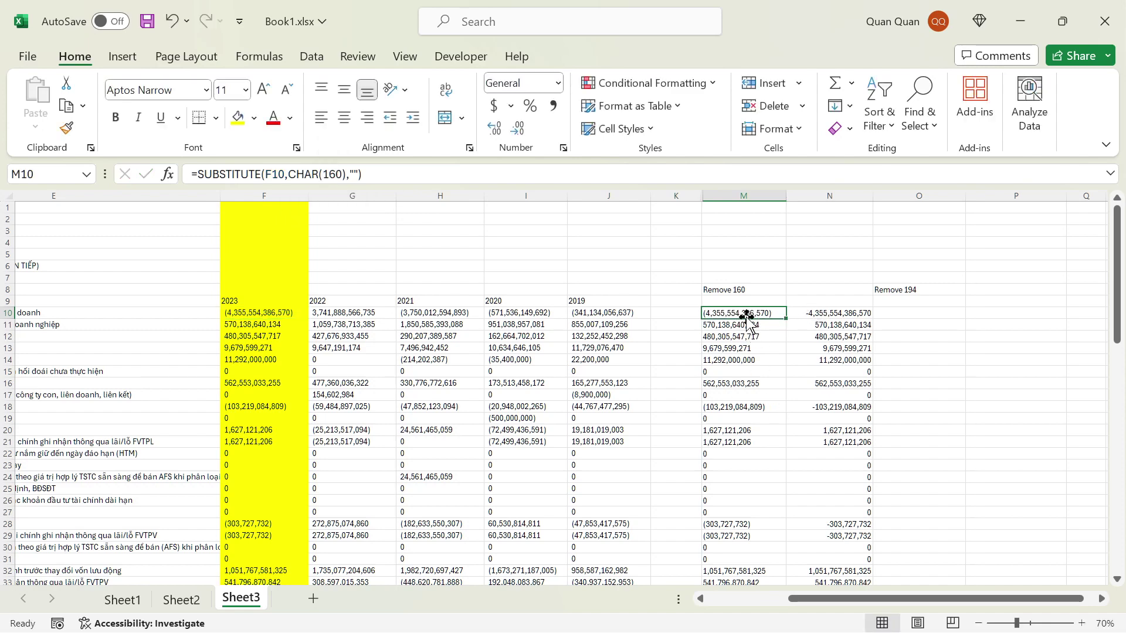
click(814, 315)
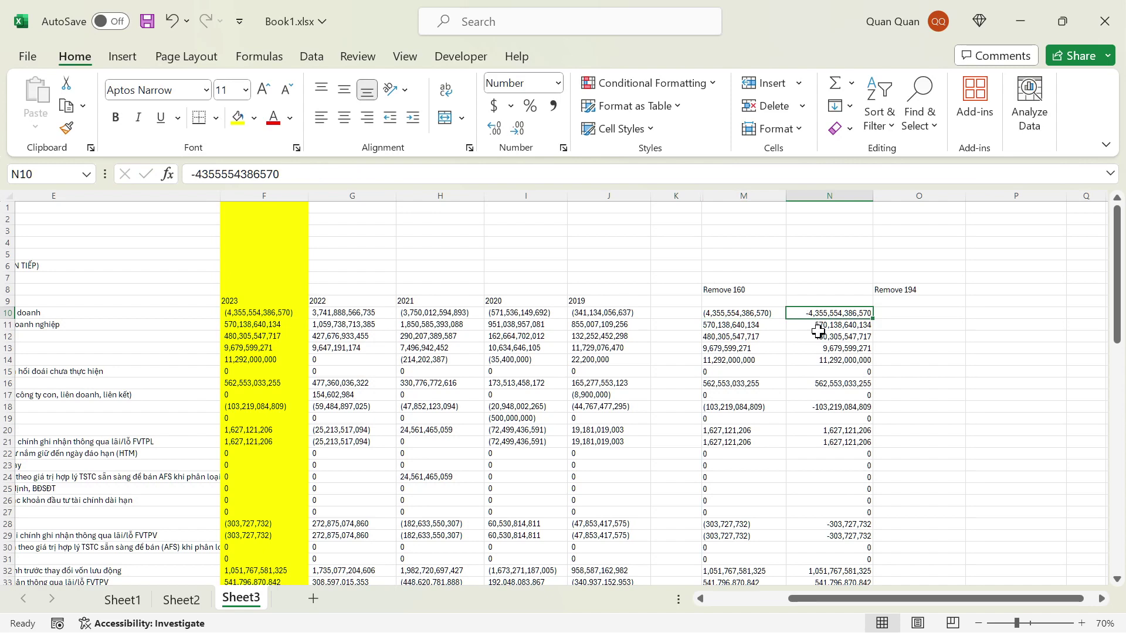
drag(838, 316, 835, 414)
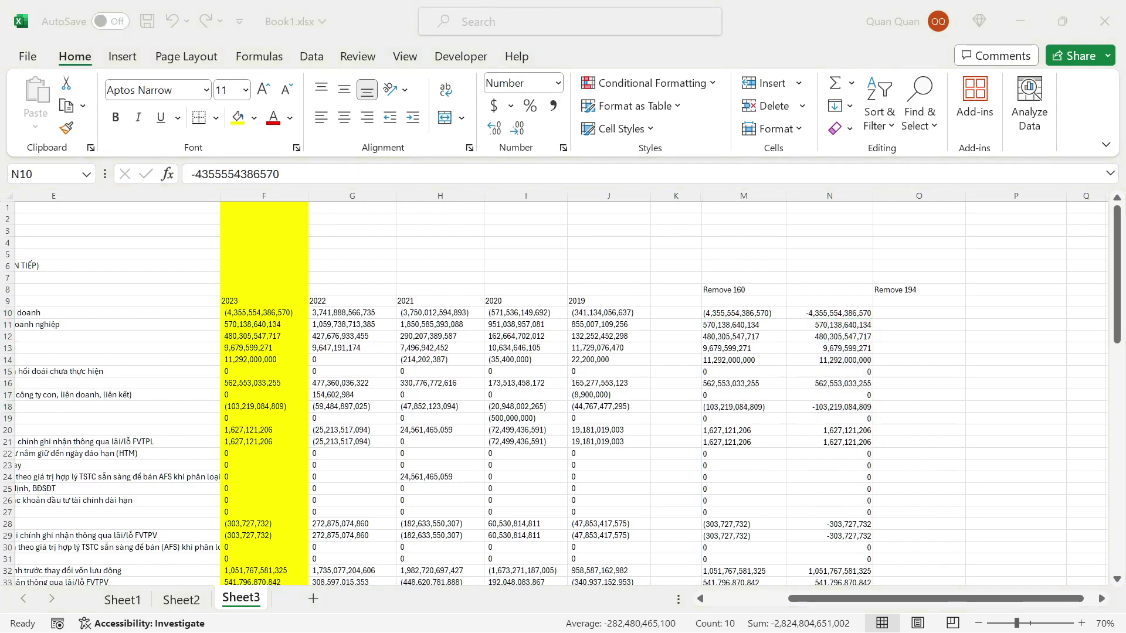
Step: Switch to HexEd.it's hex view of new 4.txt showing the C2 A0 pairs
key(alt+Tab)
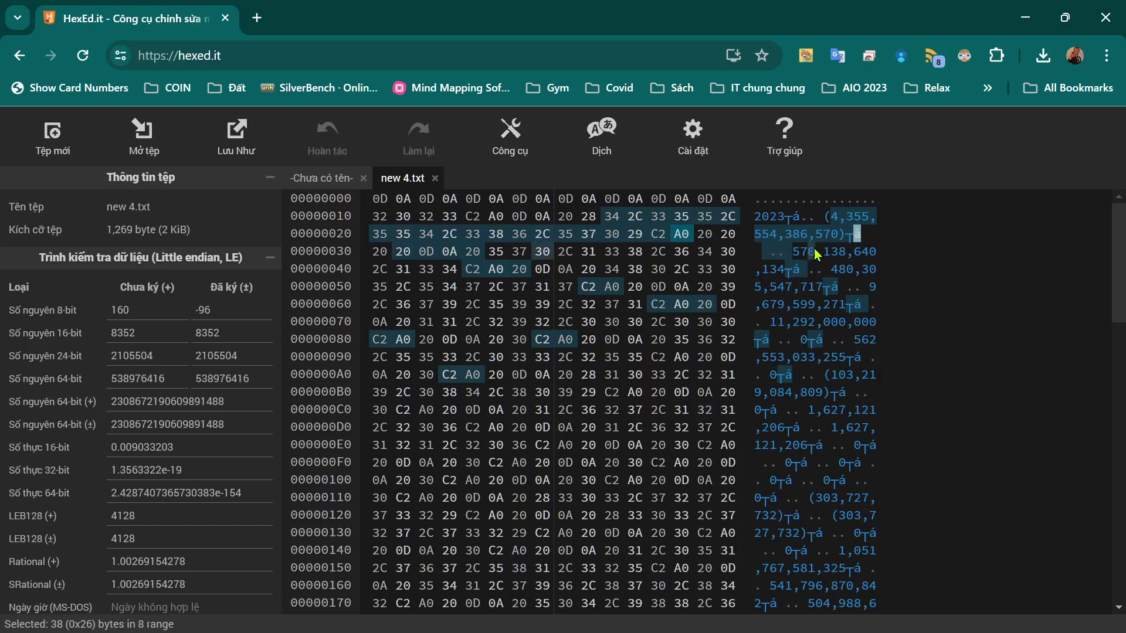